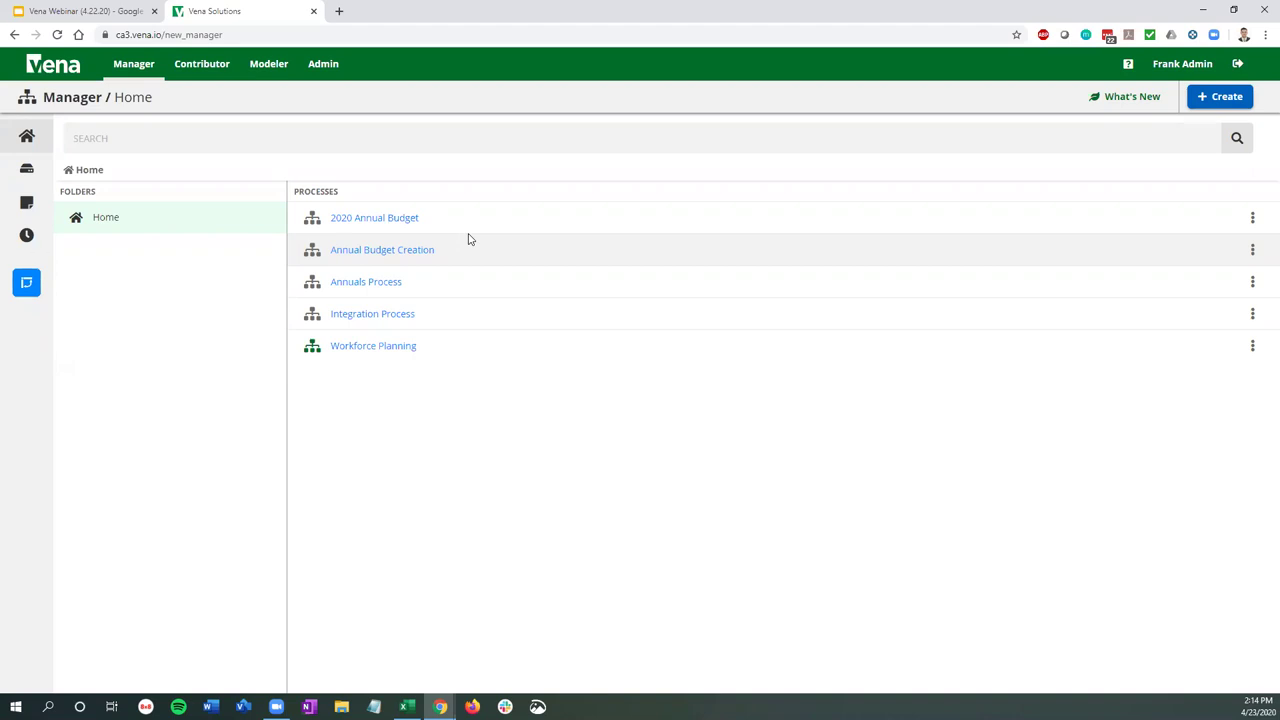
Step: Open the Workforce Planning process in the designer and bring up the settings of its Personnel Forecast task
click(142, 73)
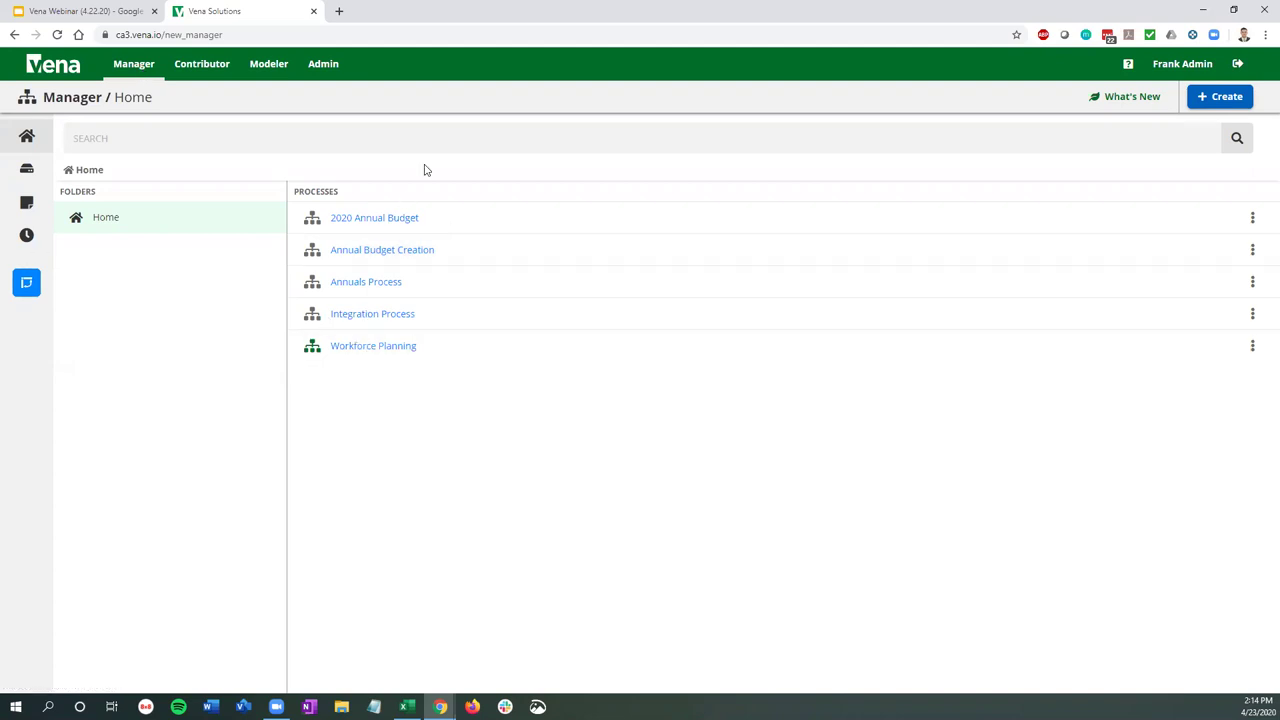
click(369, 350)
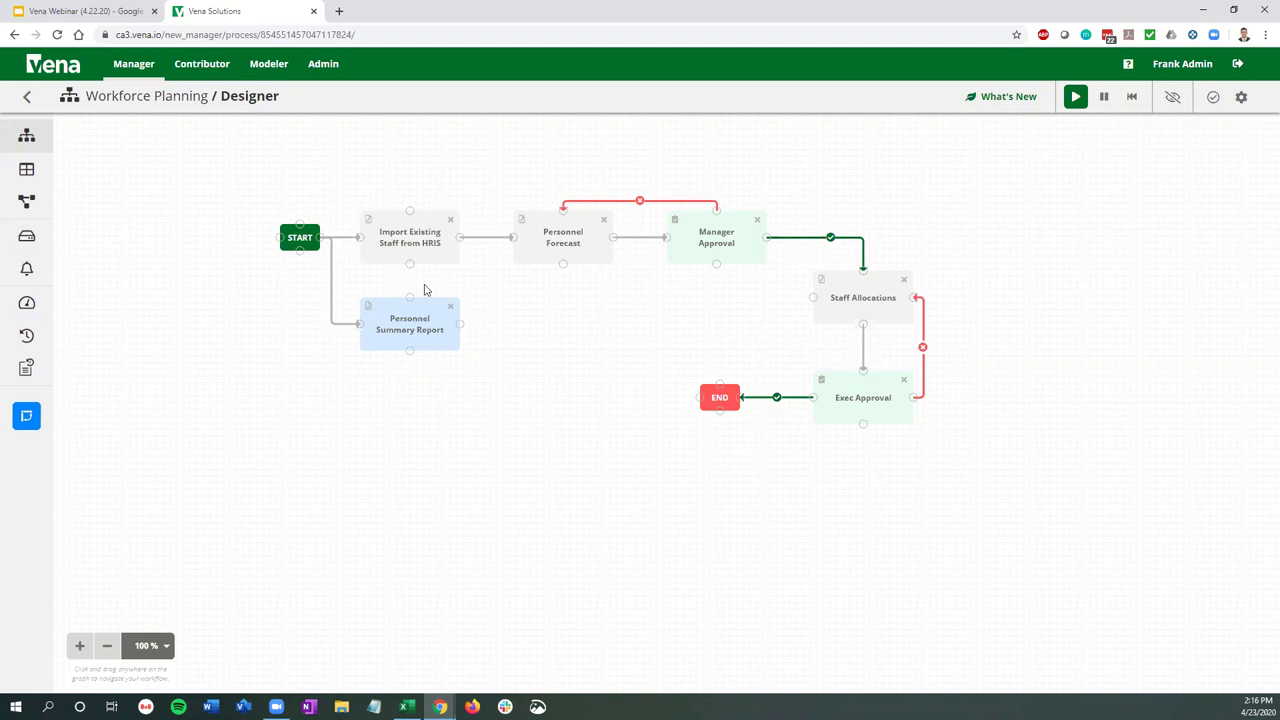
click(428, 243)
click(435, 255)
click(593, 234)
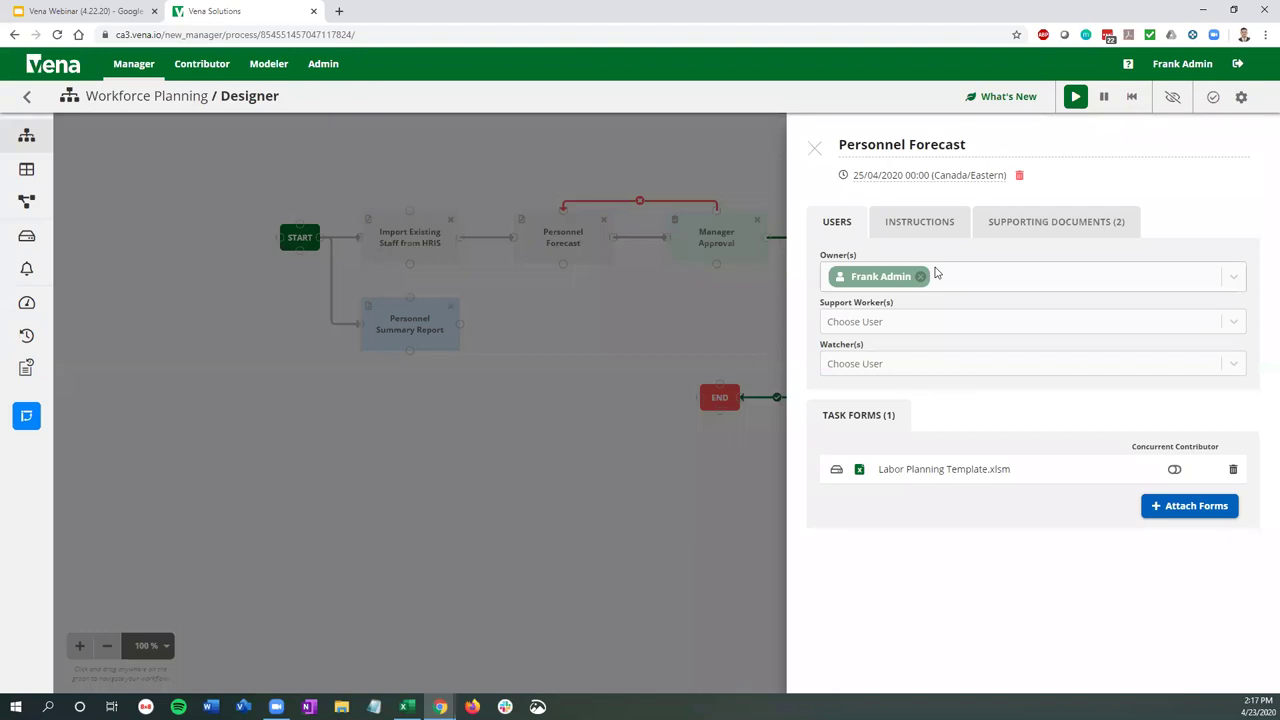
Step: Review the Personnel Forecast task's users, attached form, instructions, supporting documents and due-date options, leaving them unedited
click(879, 331)
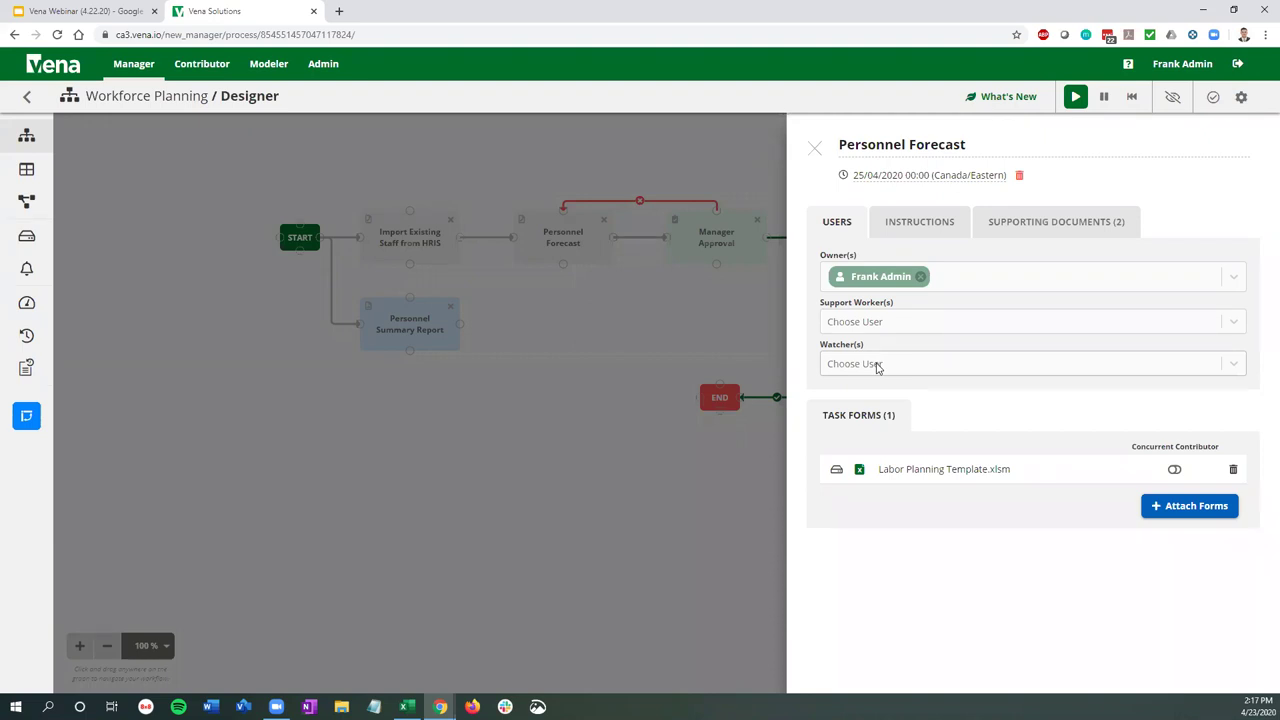
click(876, 367)
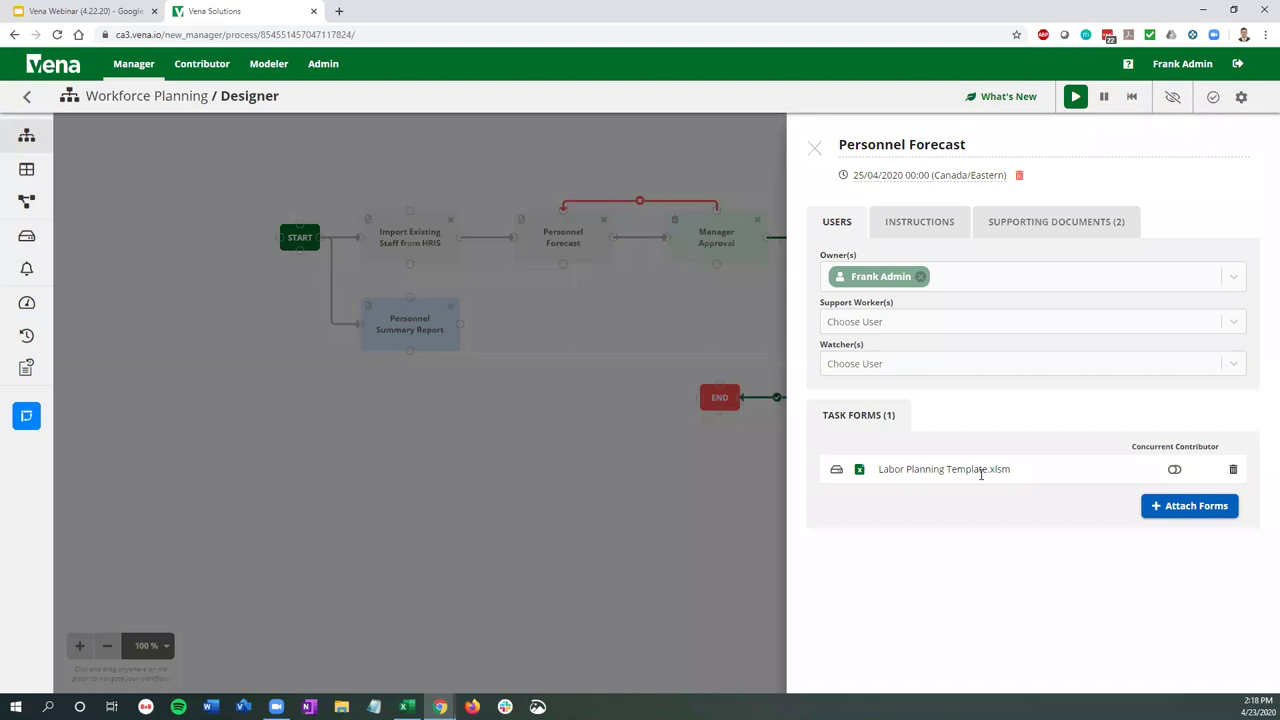
click(981, 474)
click(921, 224)
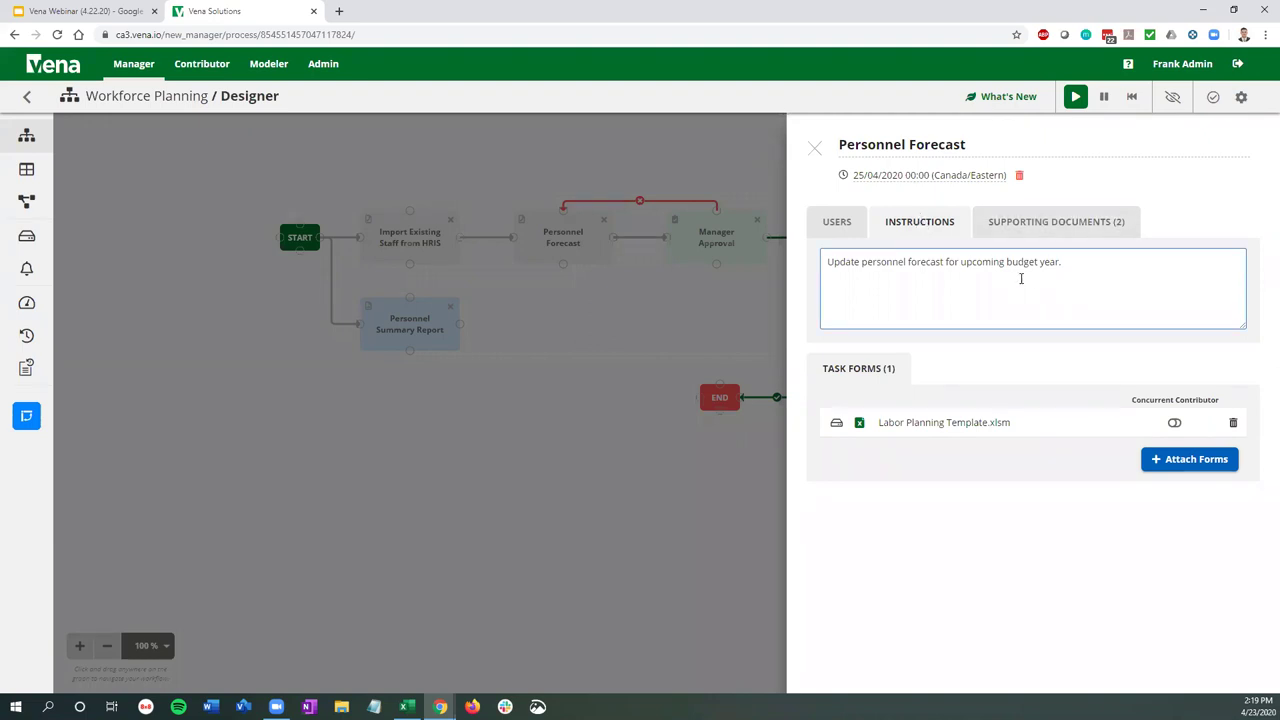
click(1040, 222)
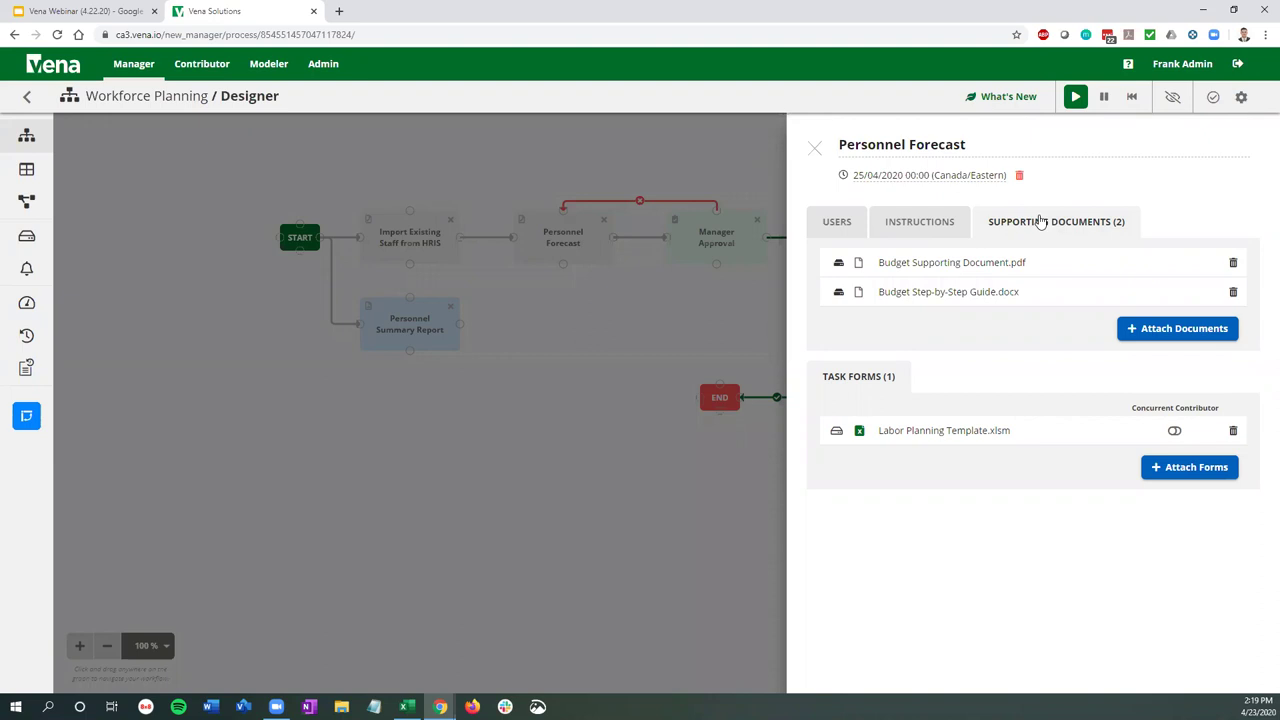
click(938, 178)
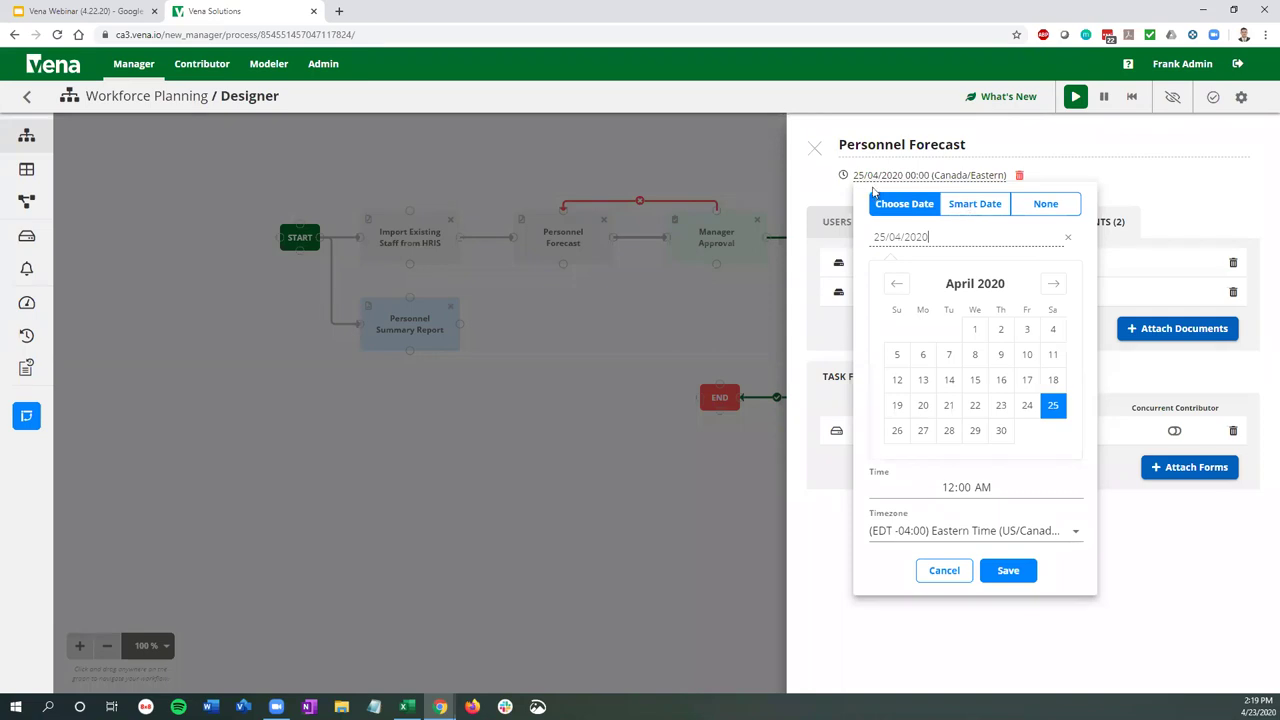
click(818, 152)
click(818, 152)
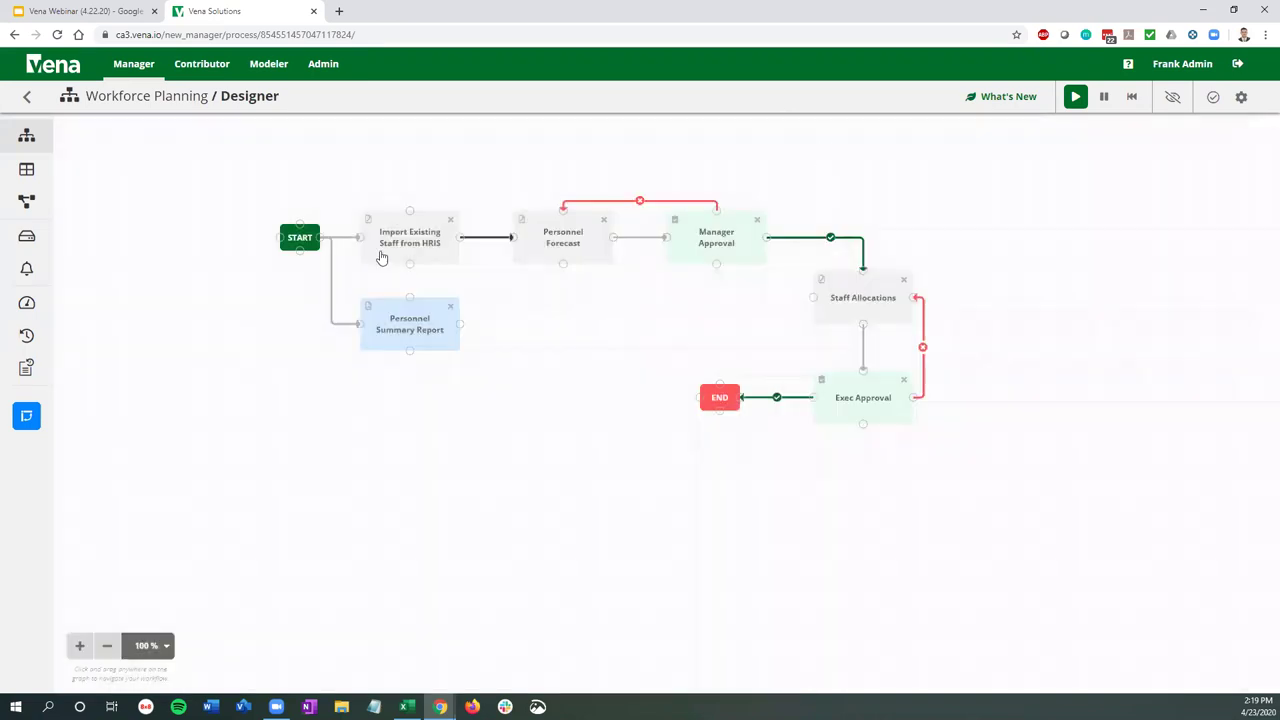
Step: Examine the staff import, personnel forecast, staff allocation and summary report tasks in the workflow diagram
click(395, 247)
click(396, 246)
click(541, 244)
click(583, 263)
click(885, 312)
click(578, 221)
click(944, 321)
click(410, 339)
Step: Review the process's notification triggers and the task progress shown in its status tracker
click(27, 284)
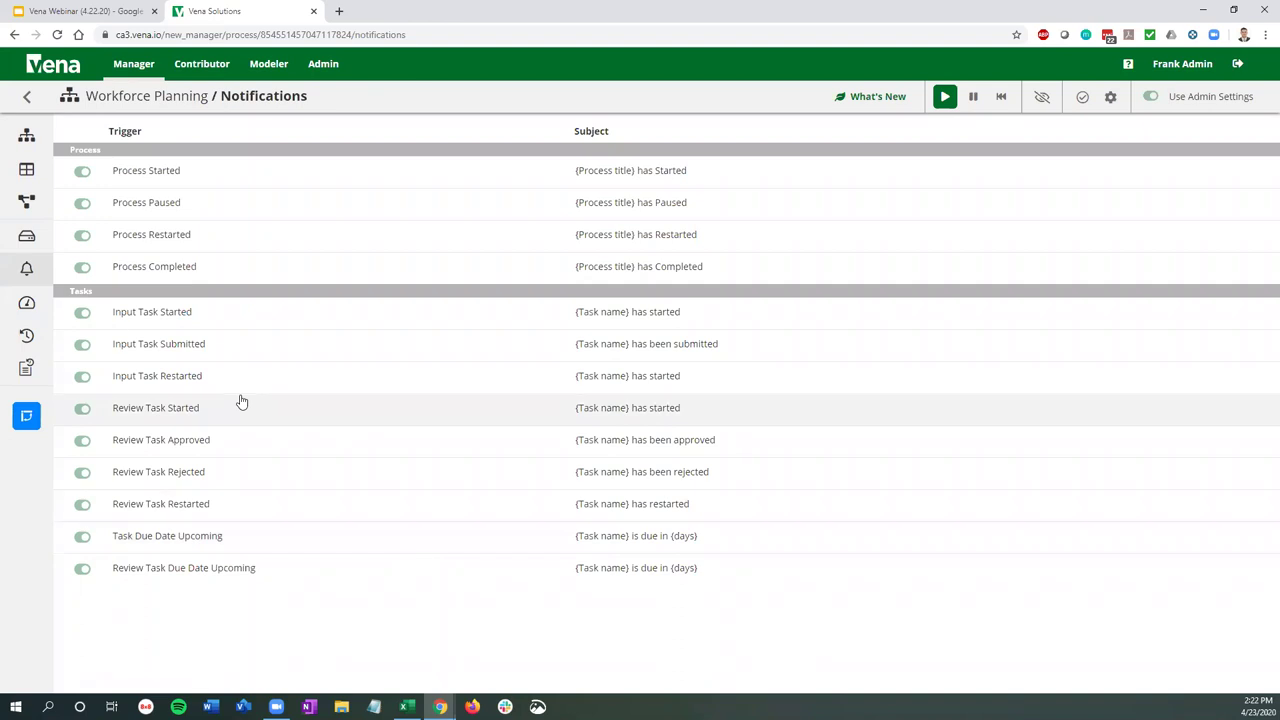
click(28, 302)
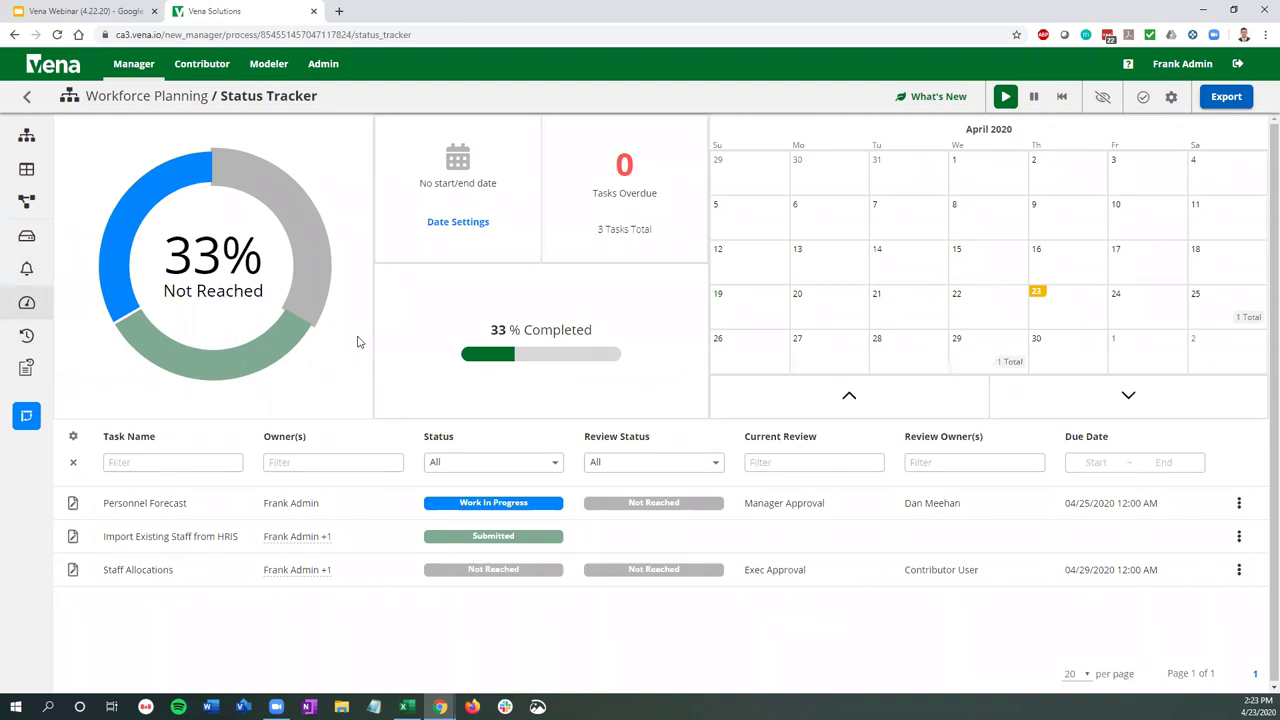
mouse_move(143, 361)
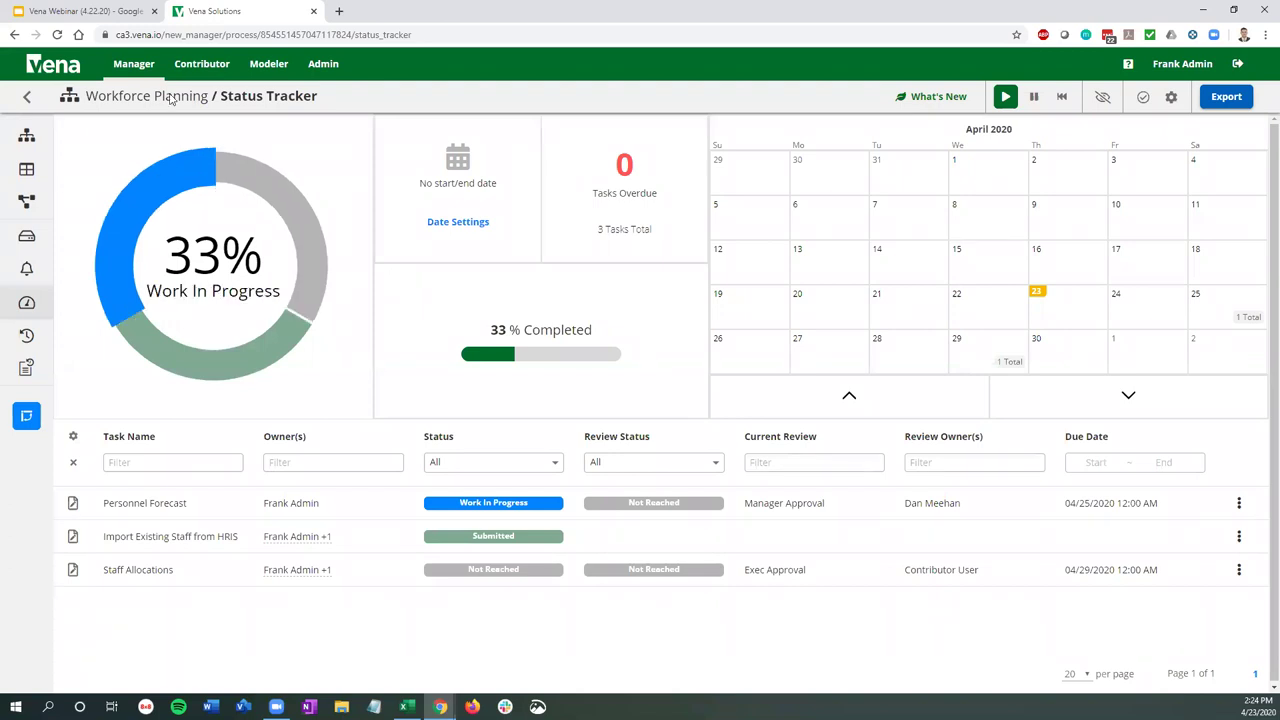
Step: Open the contributor's task list and review its to-do, coming-soon and view-only tasks
click(181, 65)
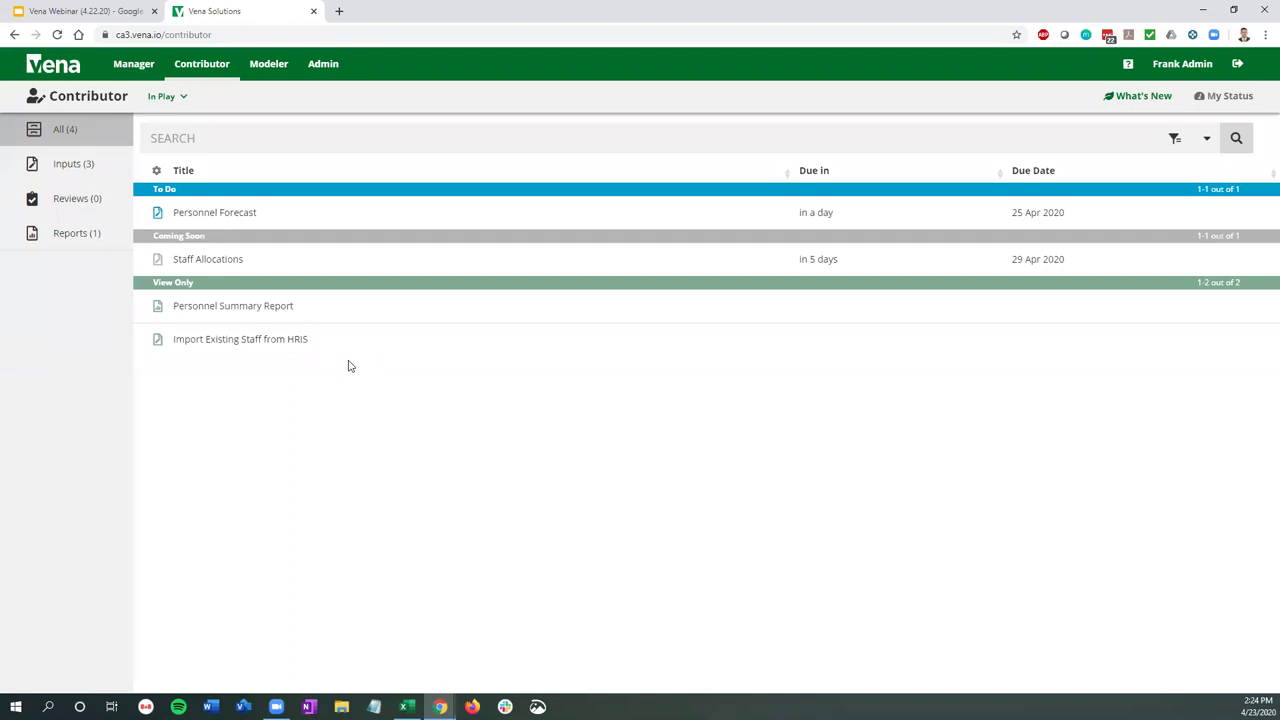
click(215, 220)
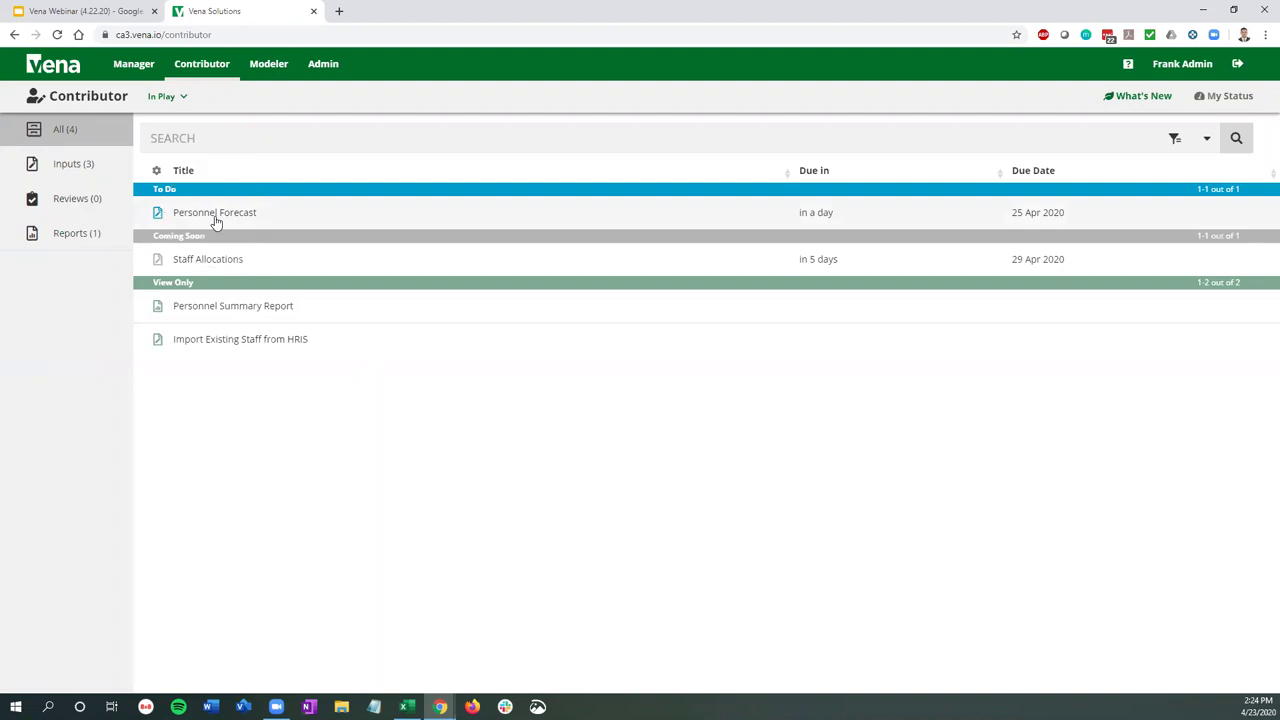
click(783, 222)
click(360, 272)
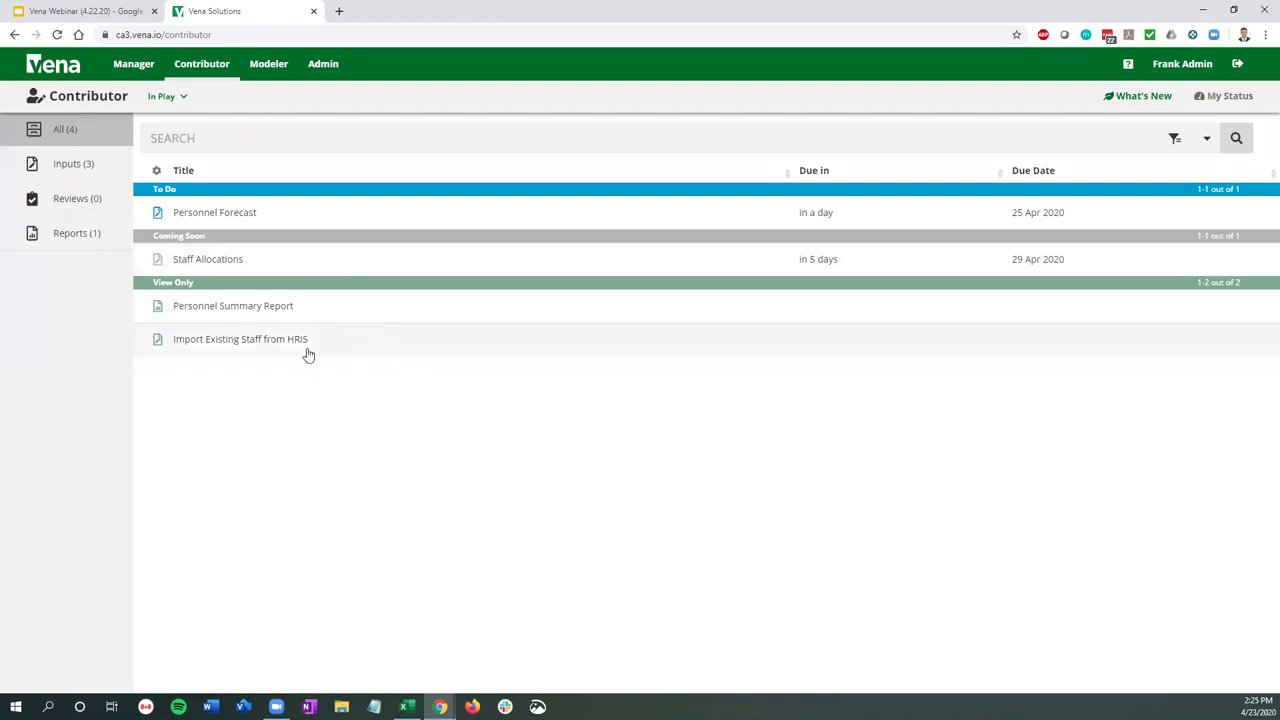
click(210, 350)
click(249, 313)
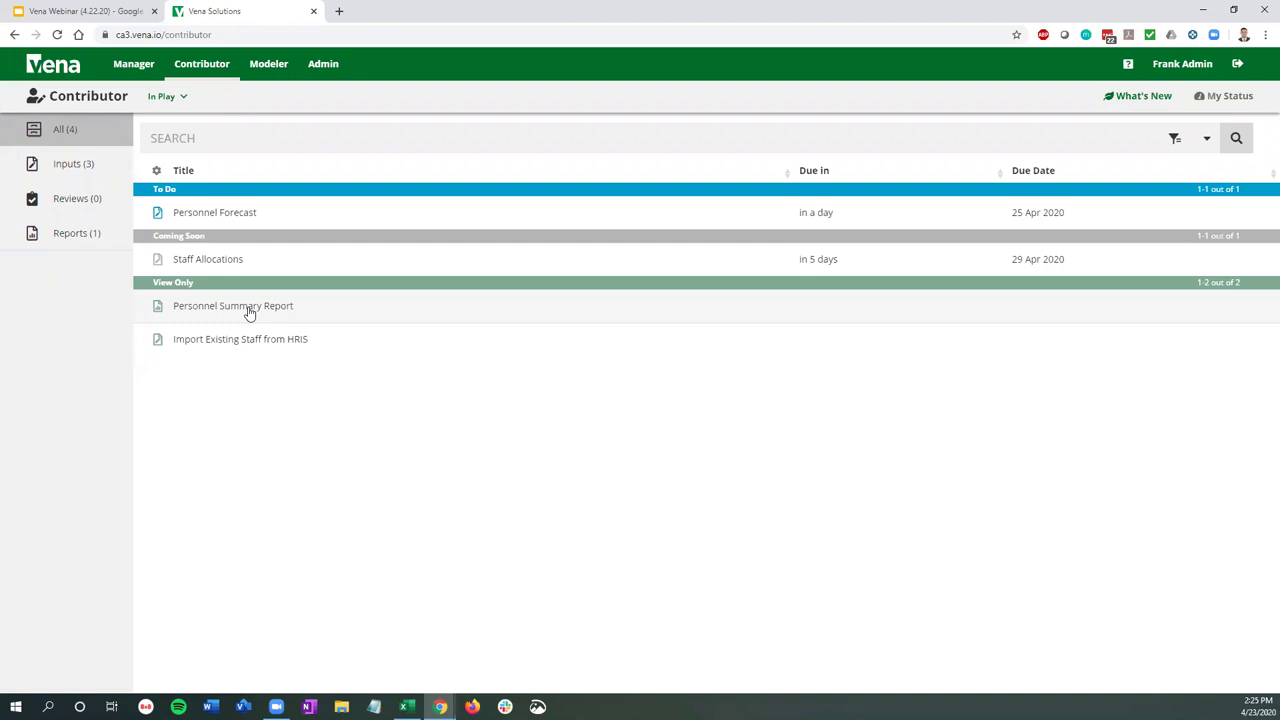
Step: Open the Personnel Forecast task as a contributor and review its instructions, supporting documents and comments
click(222, 212)
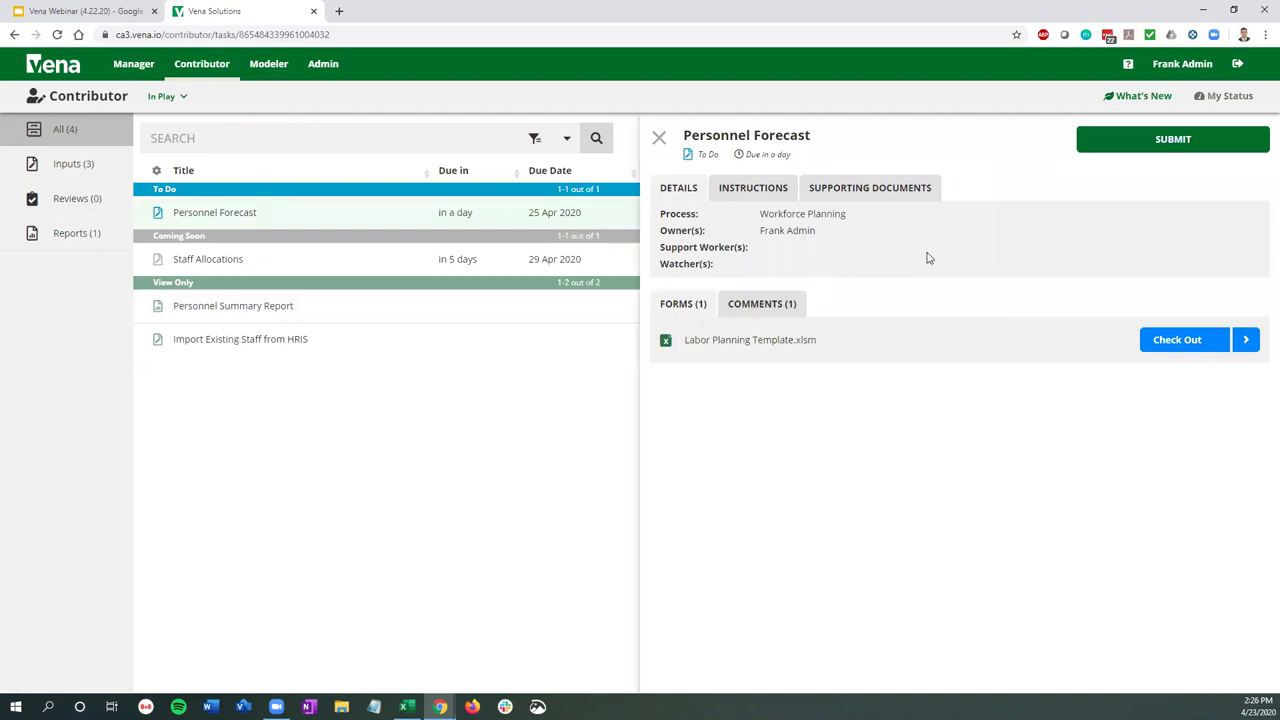
right_click(762, 195)
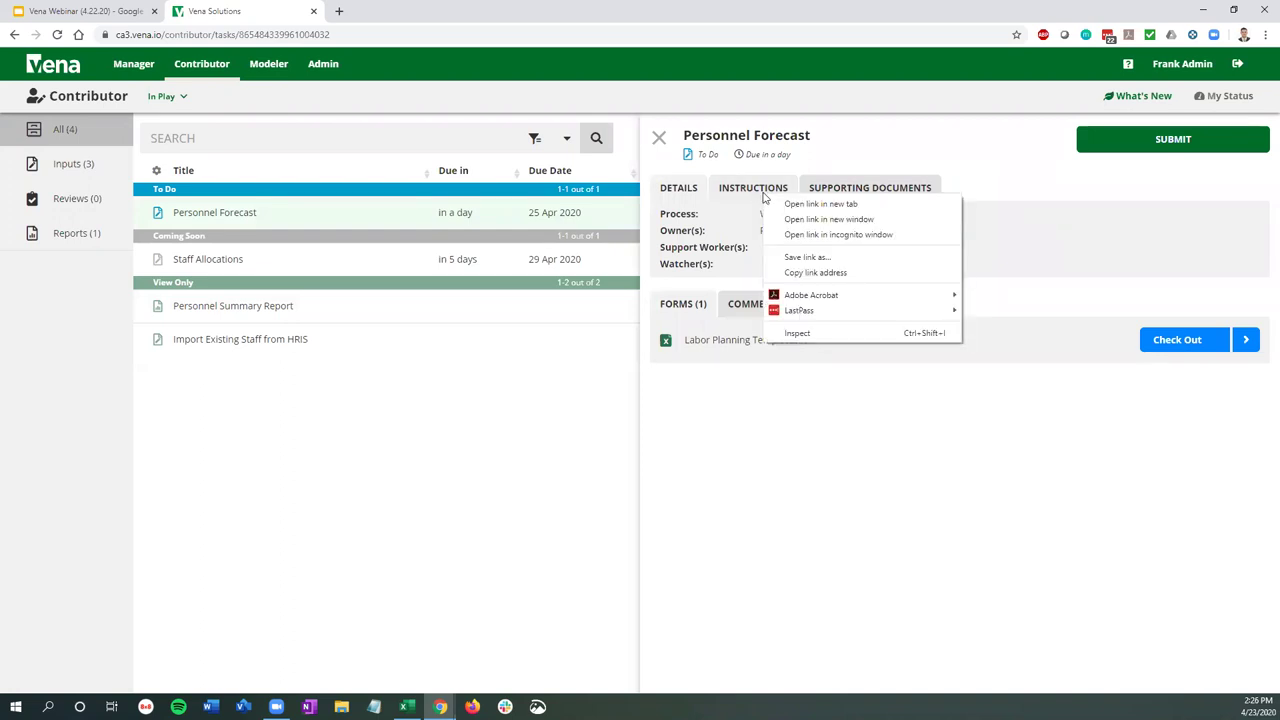
click(760, 189)
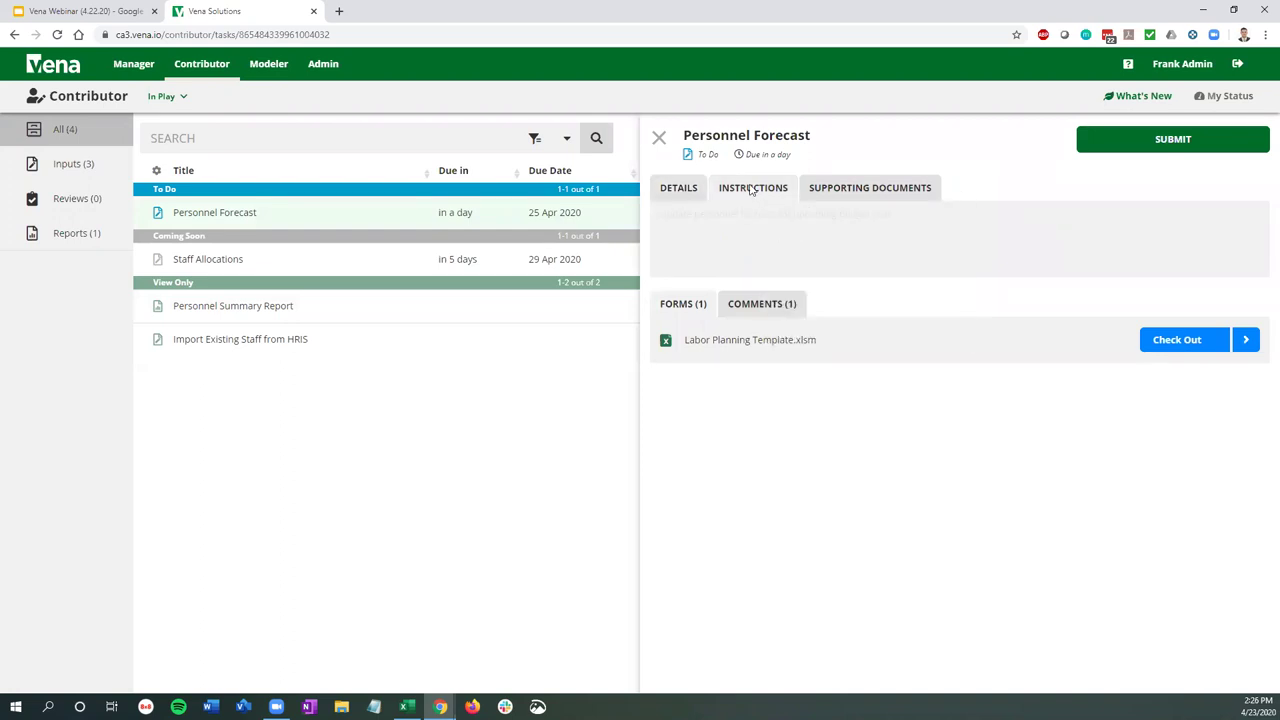
click(846, 196)
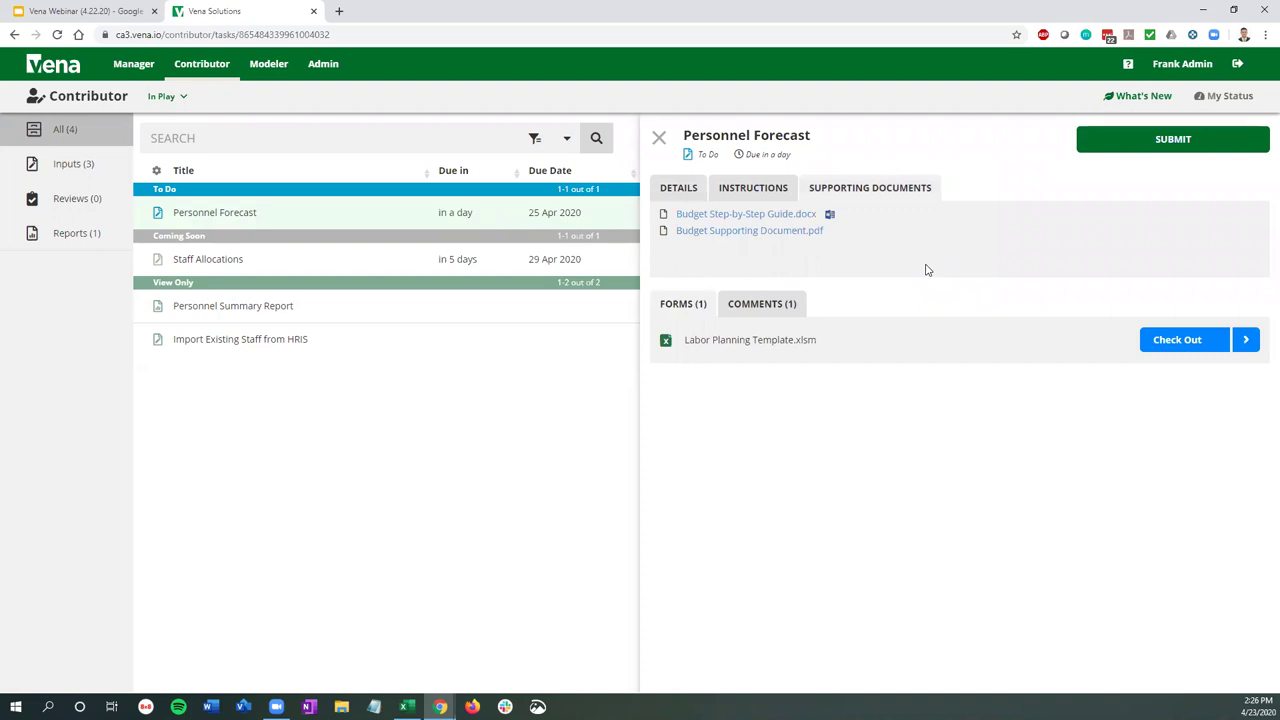
click(768, 316)
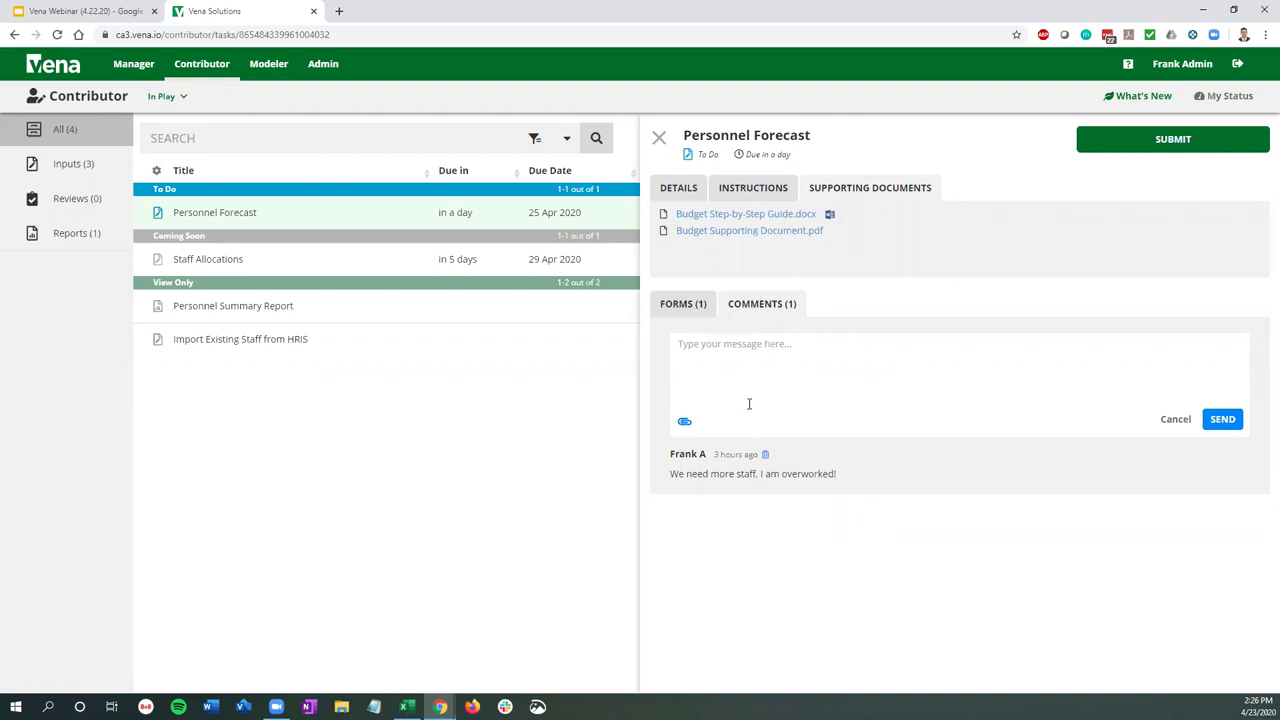
Step: Check out the task's Labor Planning Template.xlsm form and open the downloaded workbook in Excel
click(677, 310)
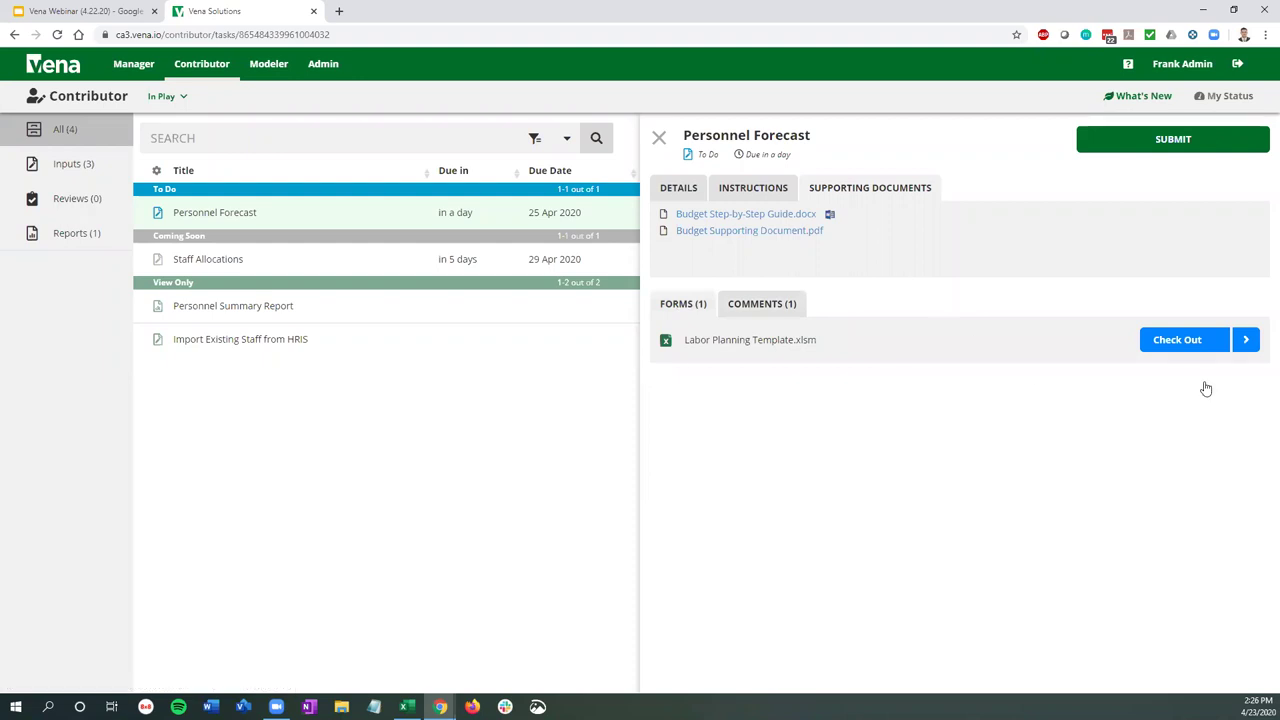
click(1196, 341)
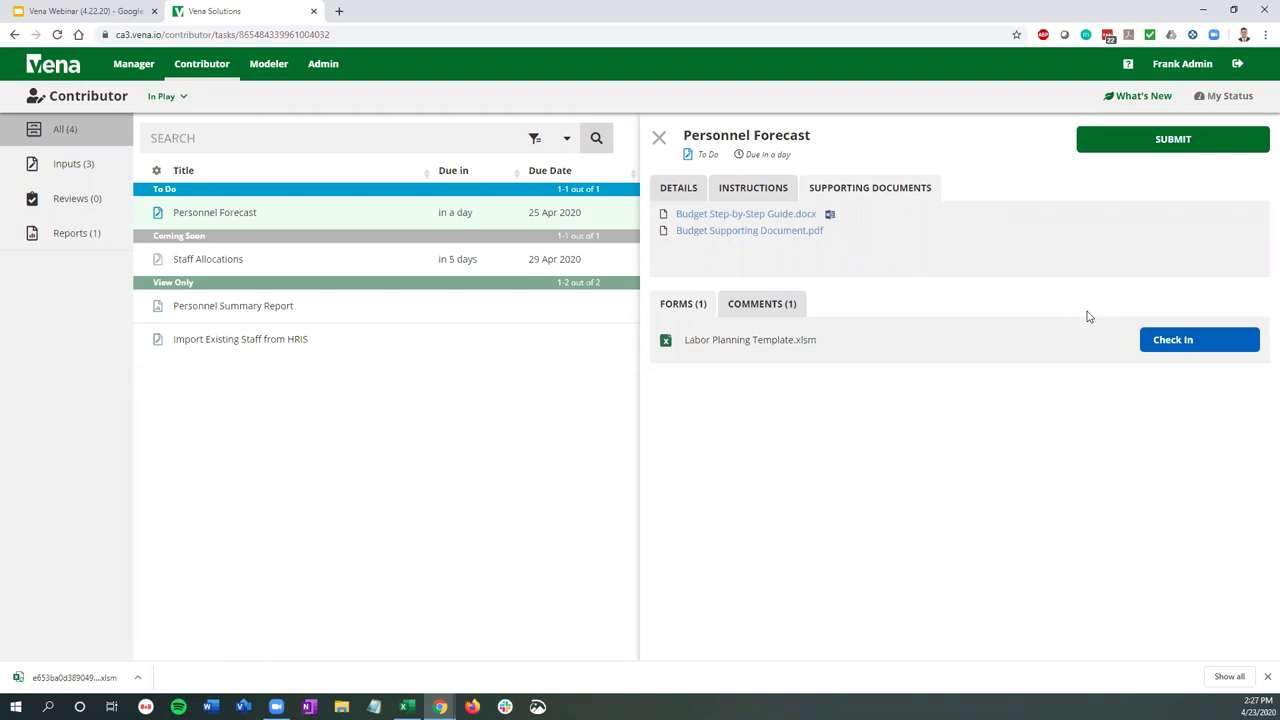
click(65, 673)
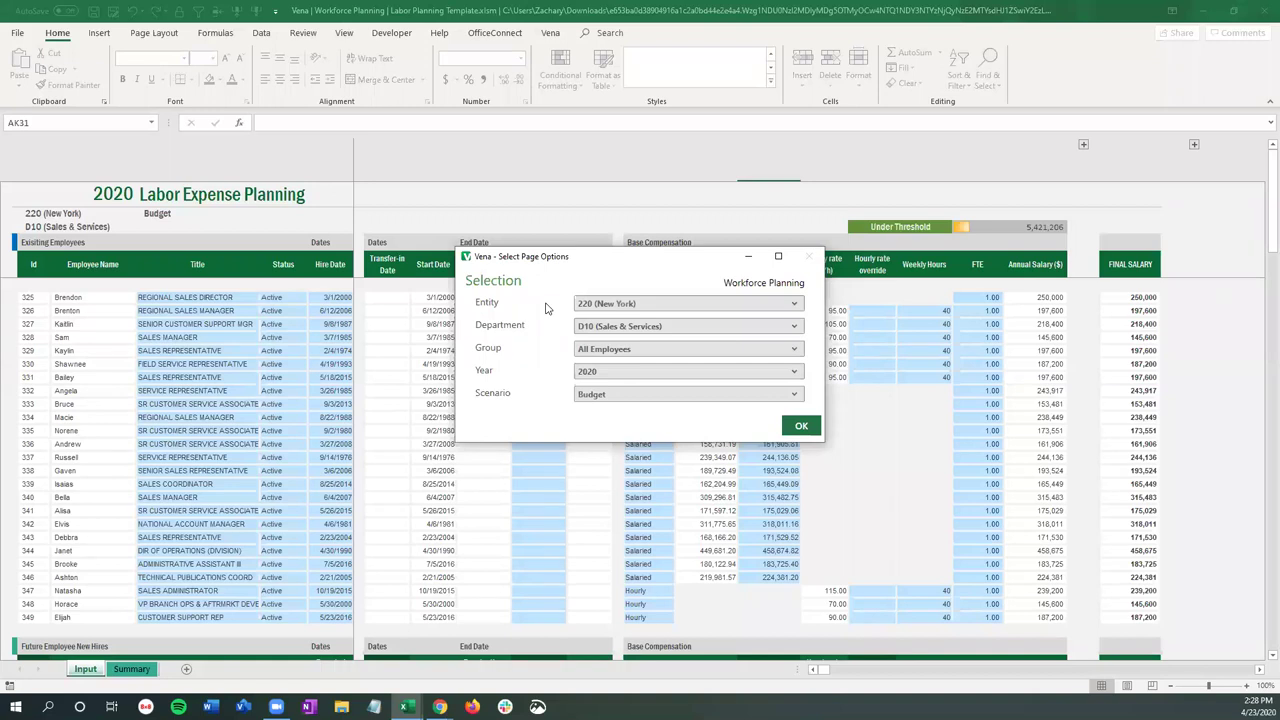
Step: Load the template for entity 210 (Los Angeles), keeping year 2020 and scenario Budget after viewing their options
click(614, 309)
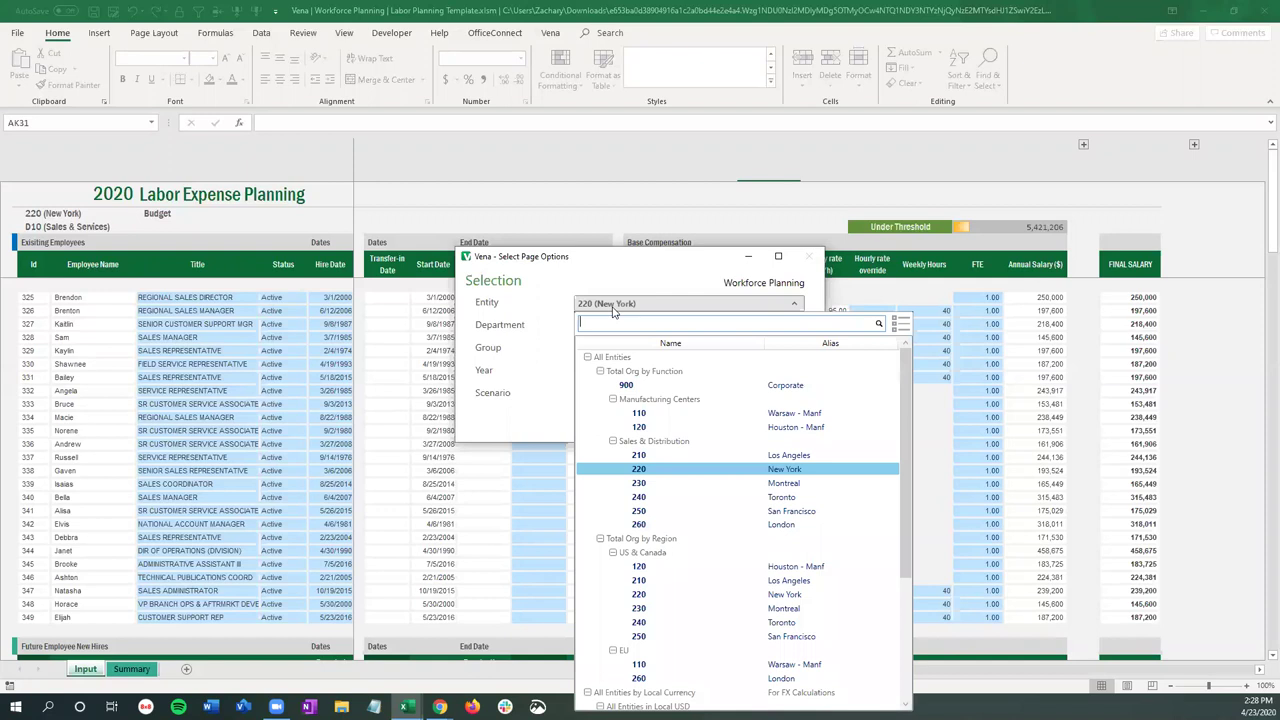
click(680, 456)
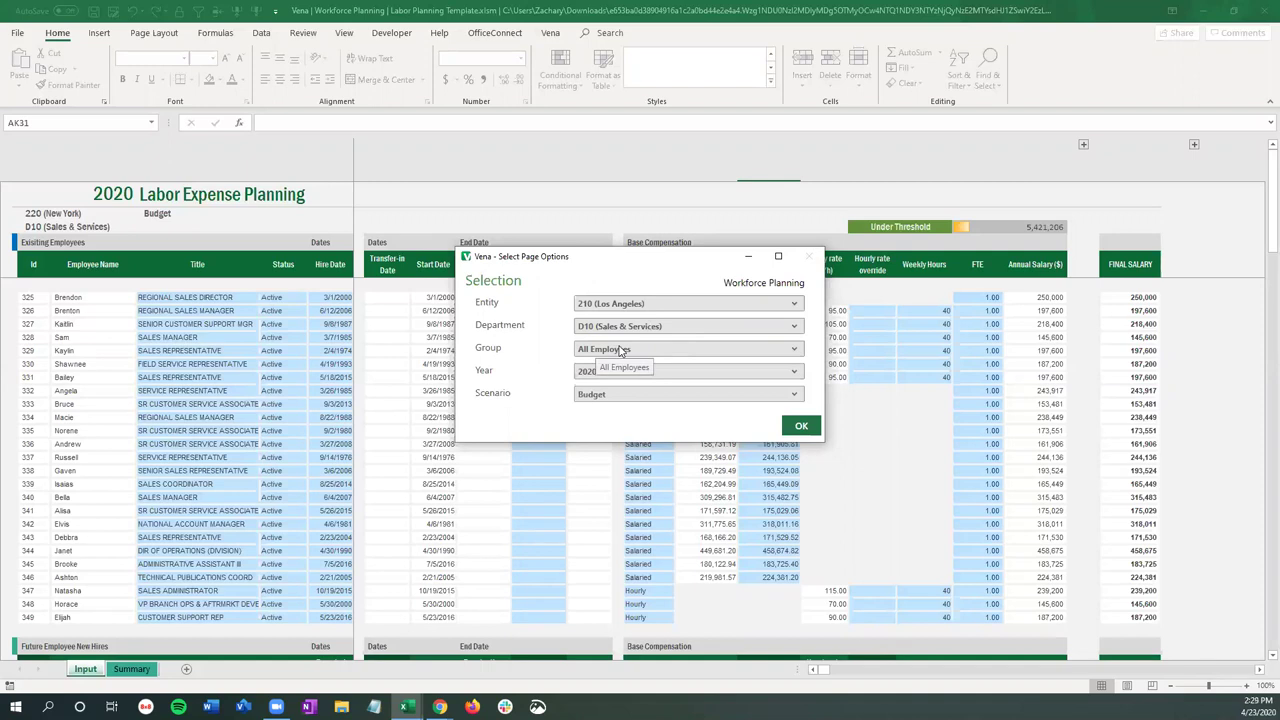
click(603, 374)
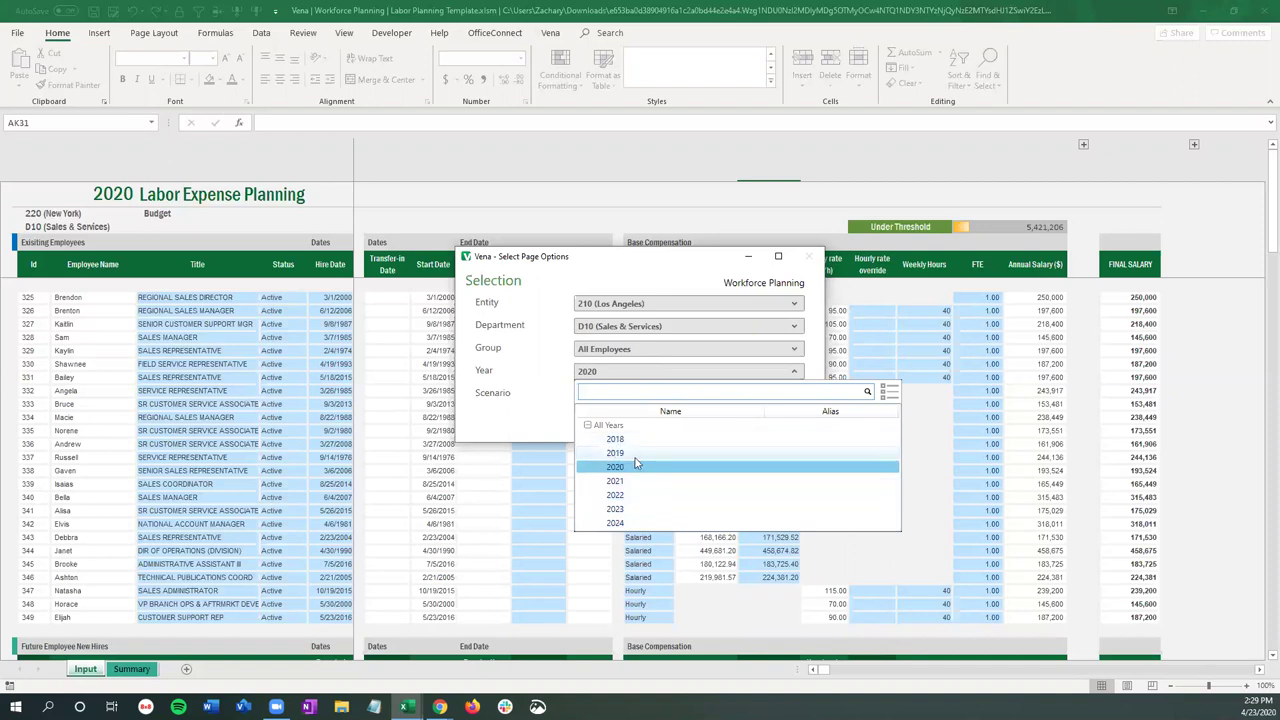
click(535, 384)
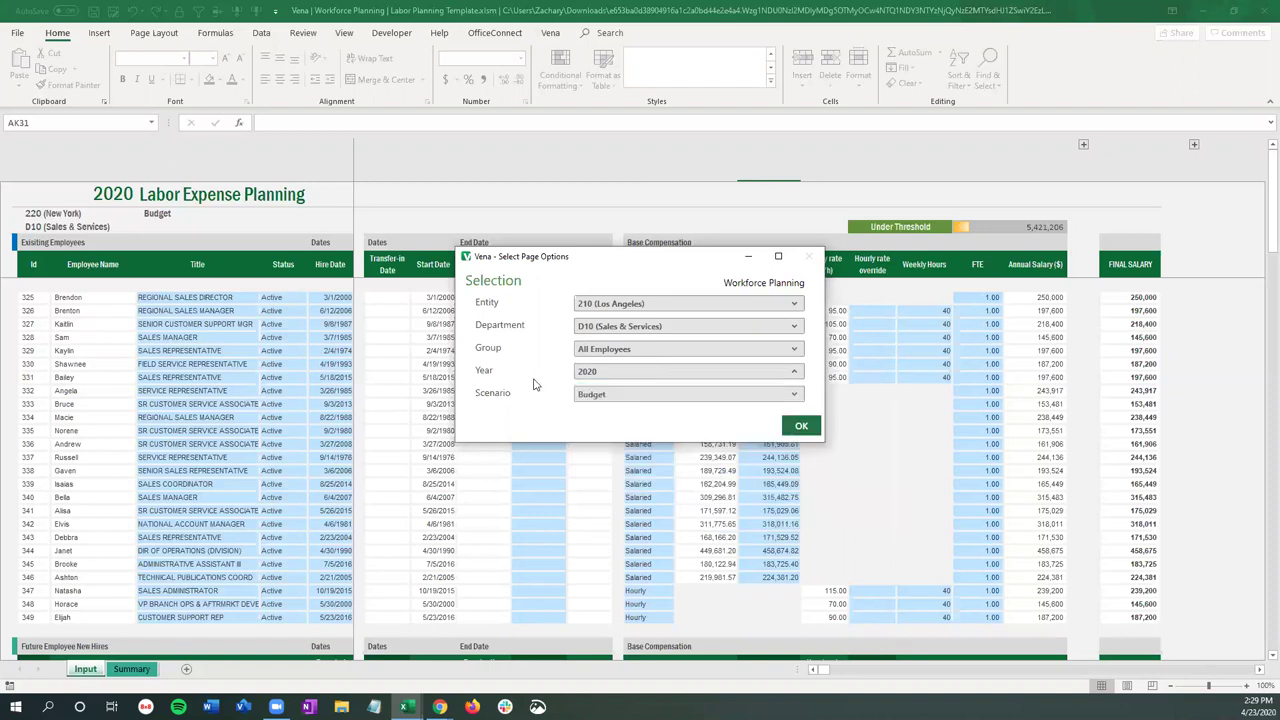
click(613, 395)
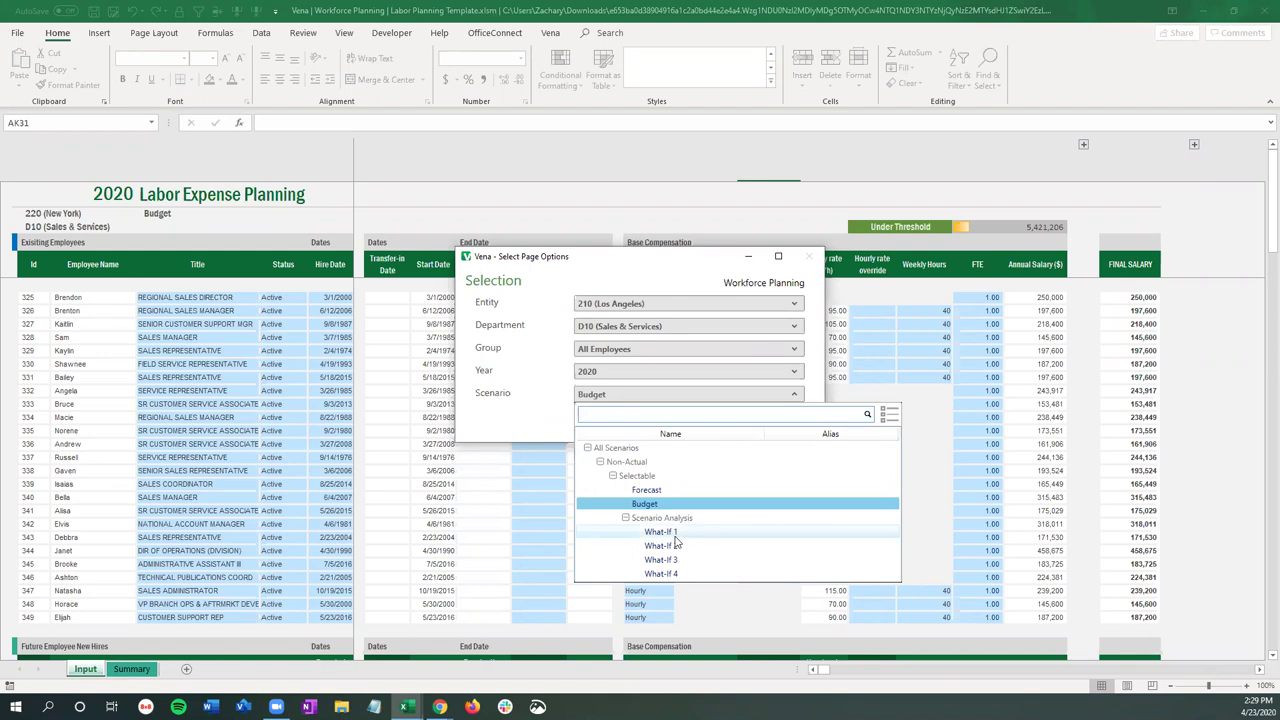
click(555, 429)
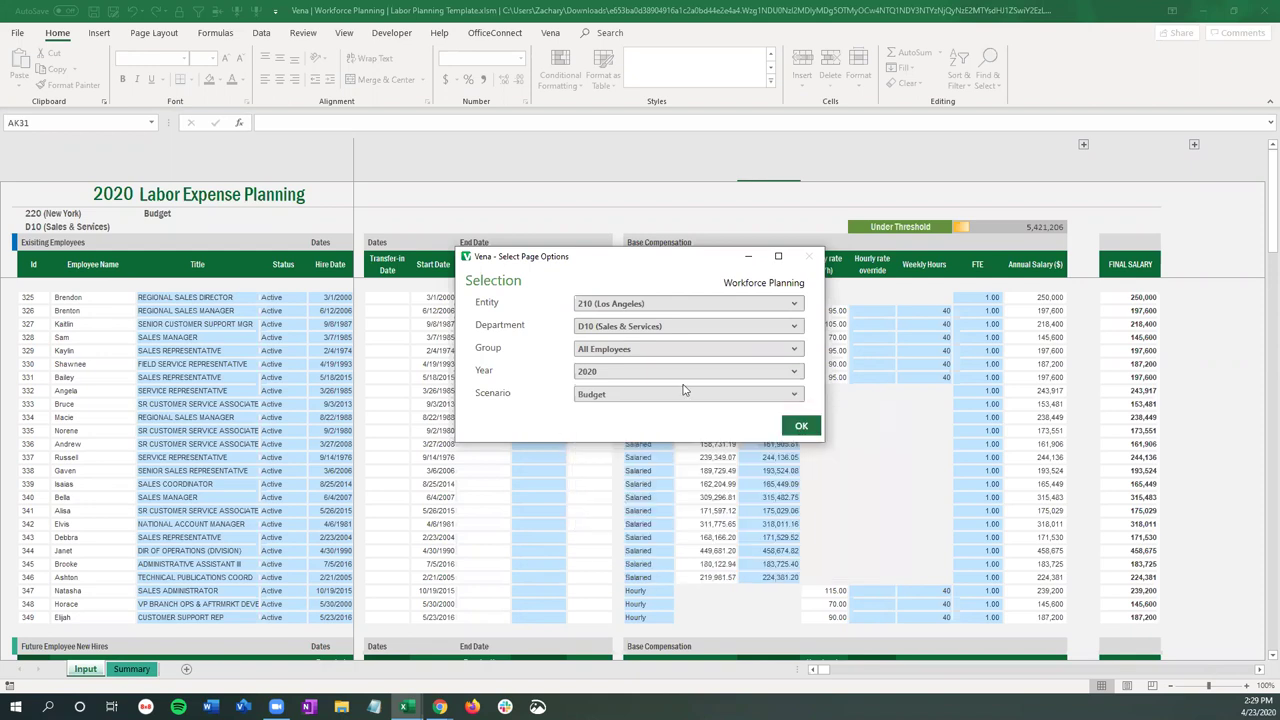
click(800, 426)
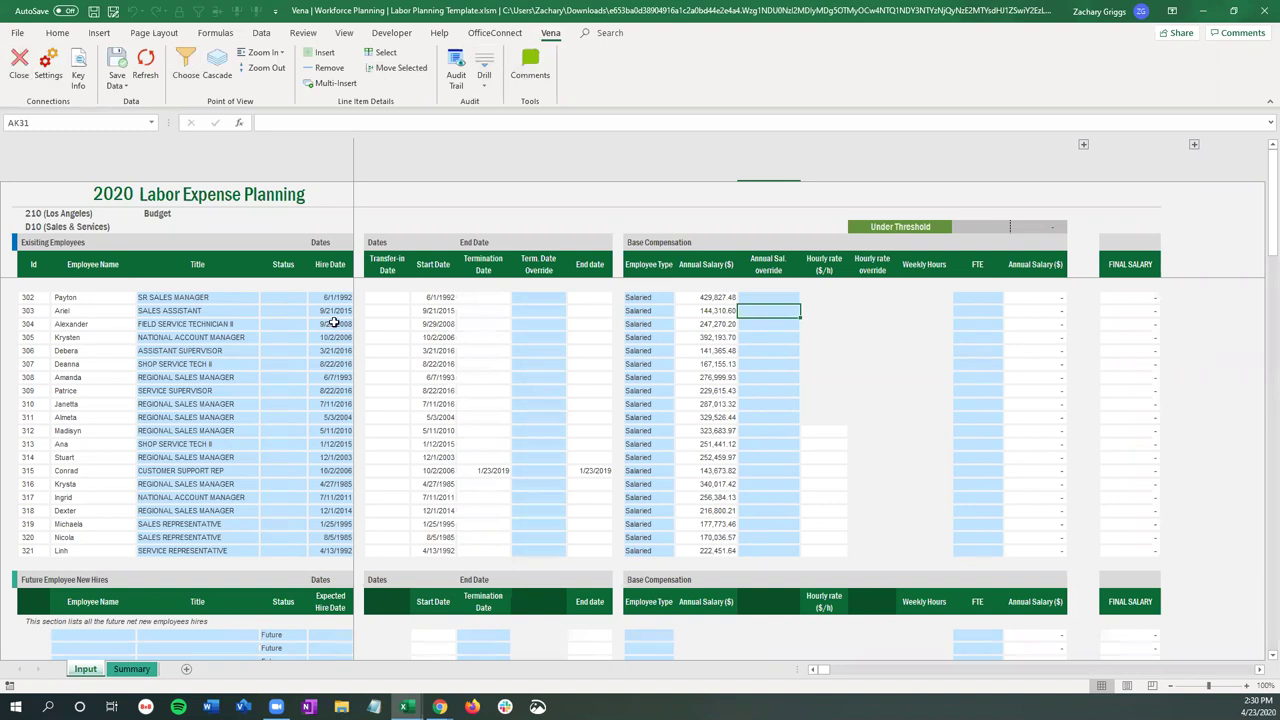
Step: Change the template's entity to 220 (New York) and load its data
click(185, 65)
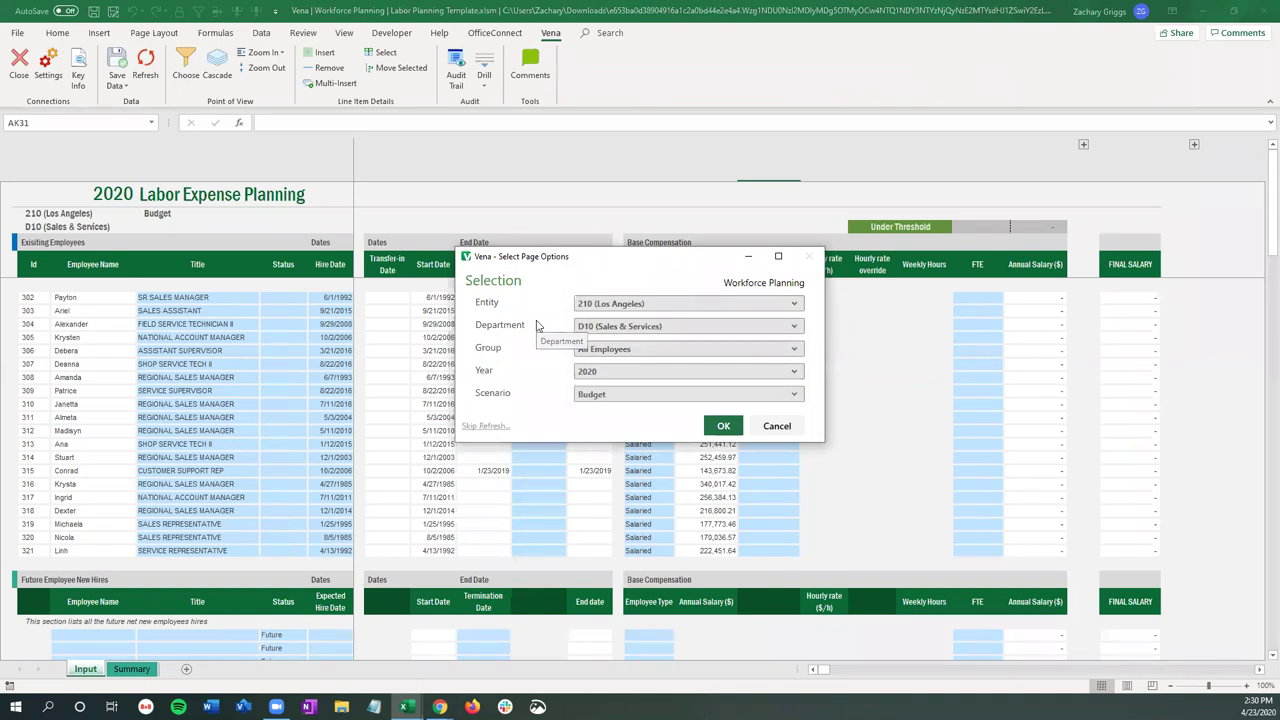
click(622, 305)
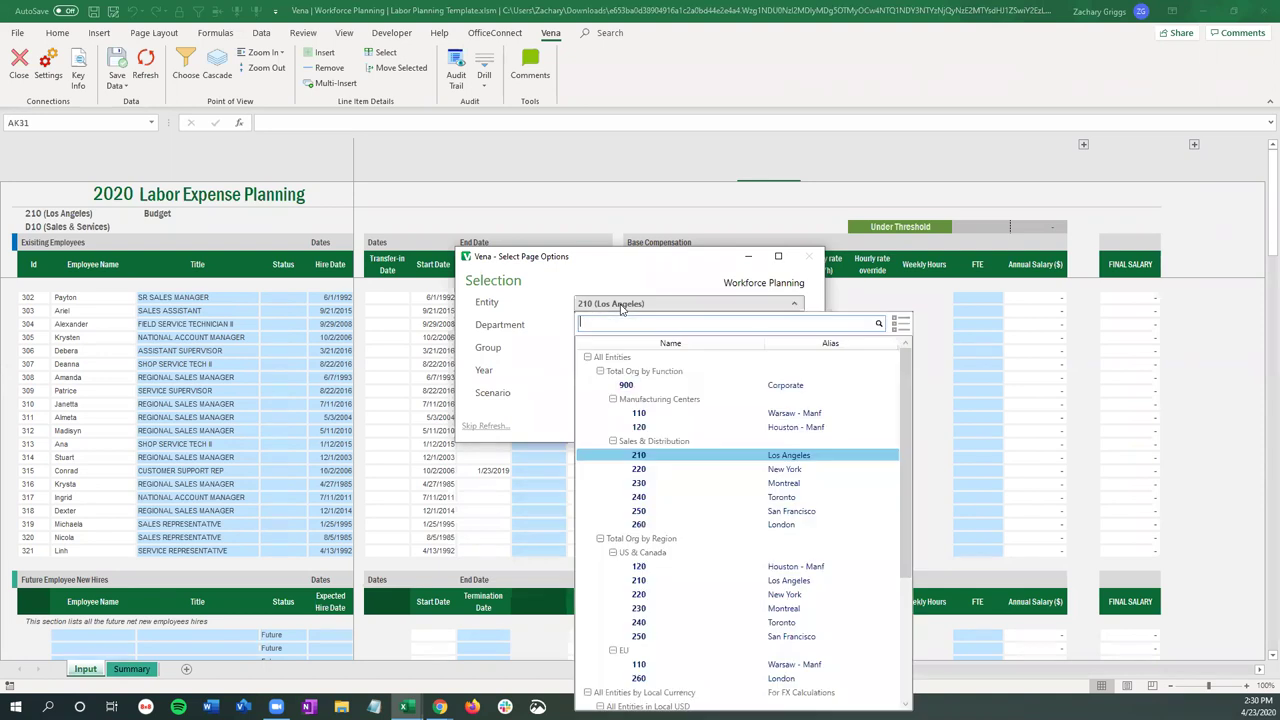
click(722, 455)
click(723, 423)
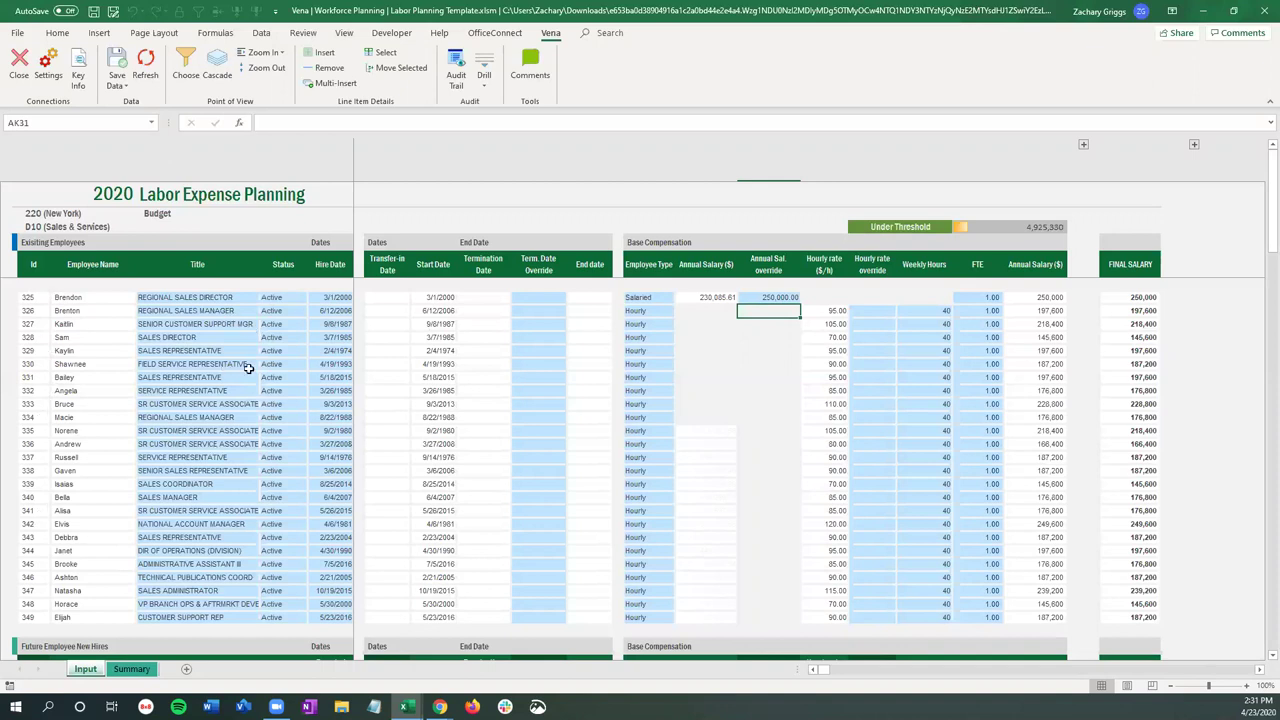
Step: Try to edit the protected employee name of the regional sales manager in row 31
double_click(118, 312)
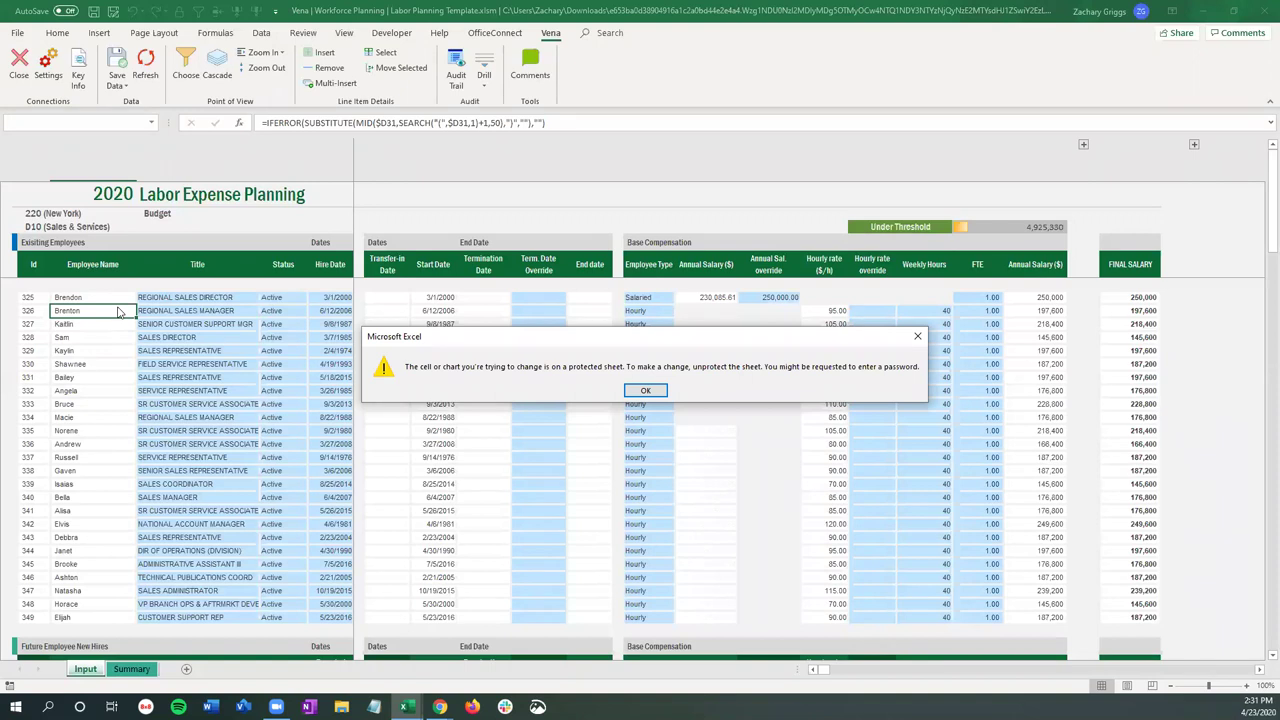
click(915, 338)
click(225, 297)
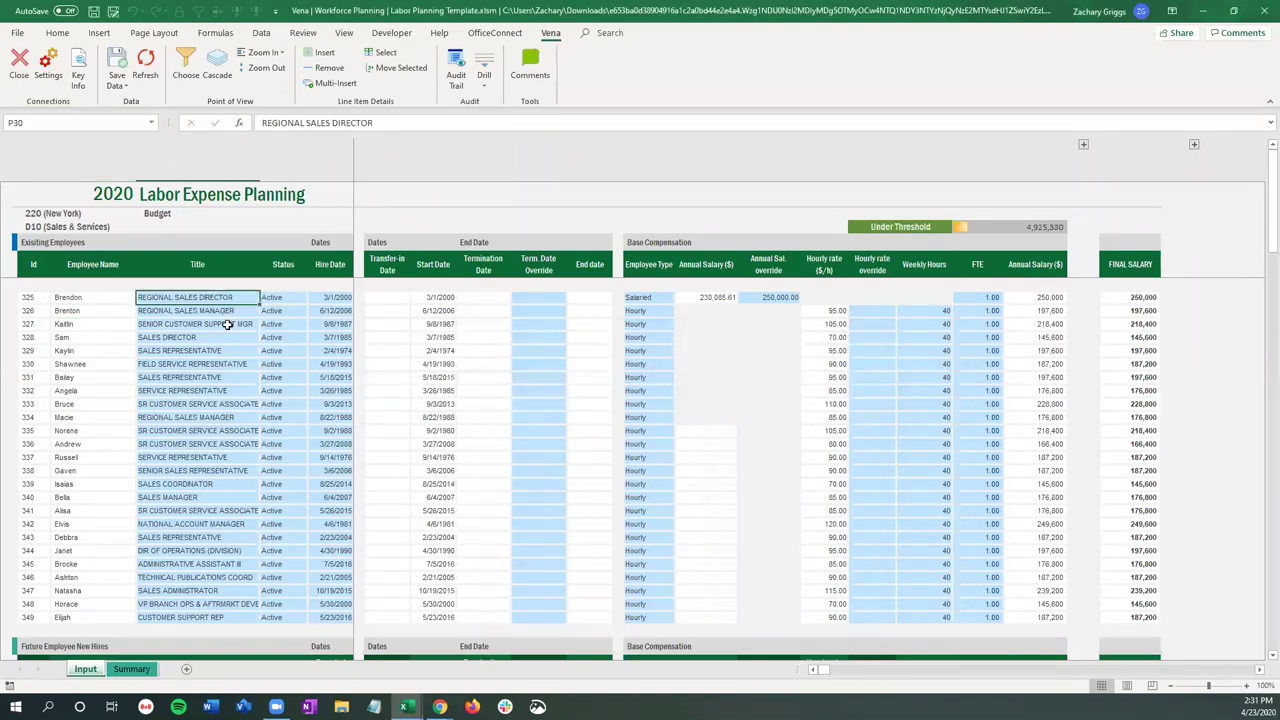
Step: Change the existing employee's title in cell P33 to SALES MANAGER
click(202, 337)
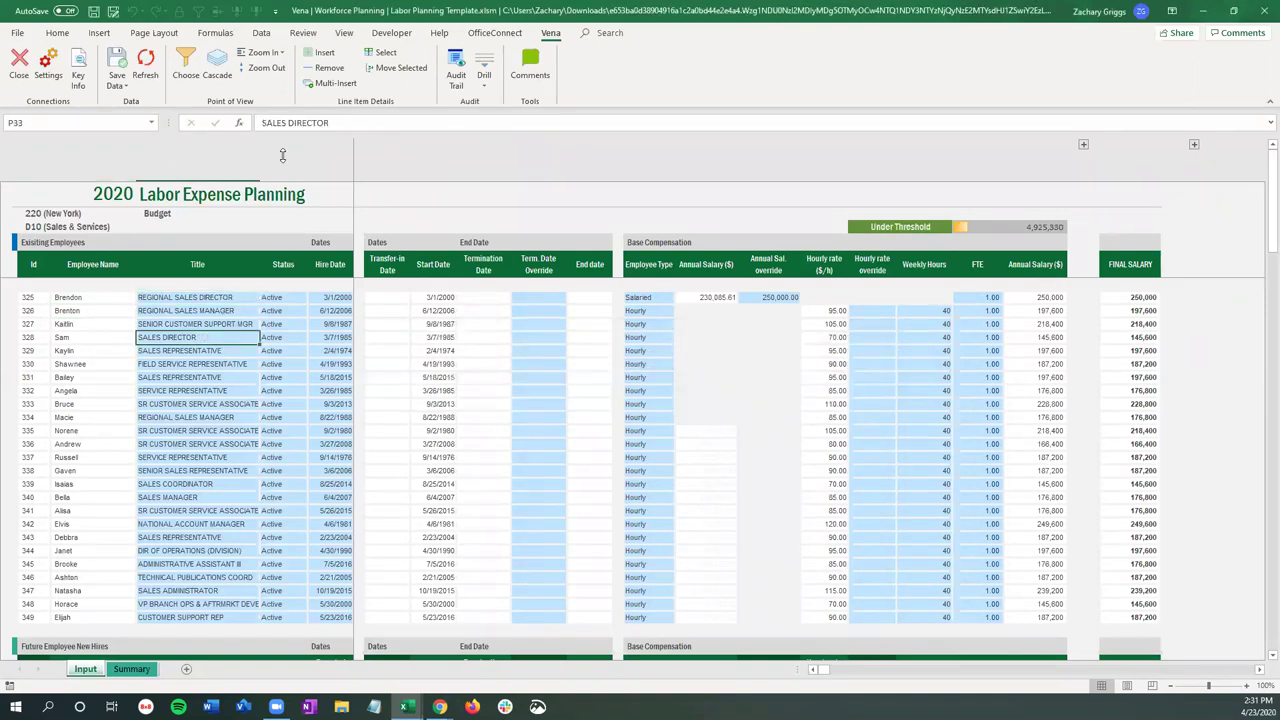
drag(294, 122, 412, 124)
key(BackSpace)
key(BackSpace)
text(MANAGER)
key(Return)
click(177, 338)
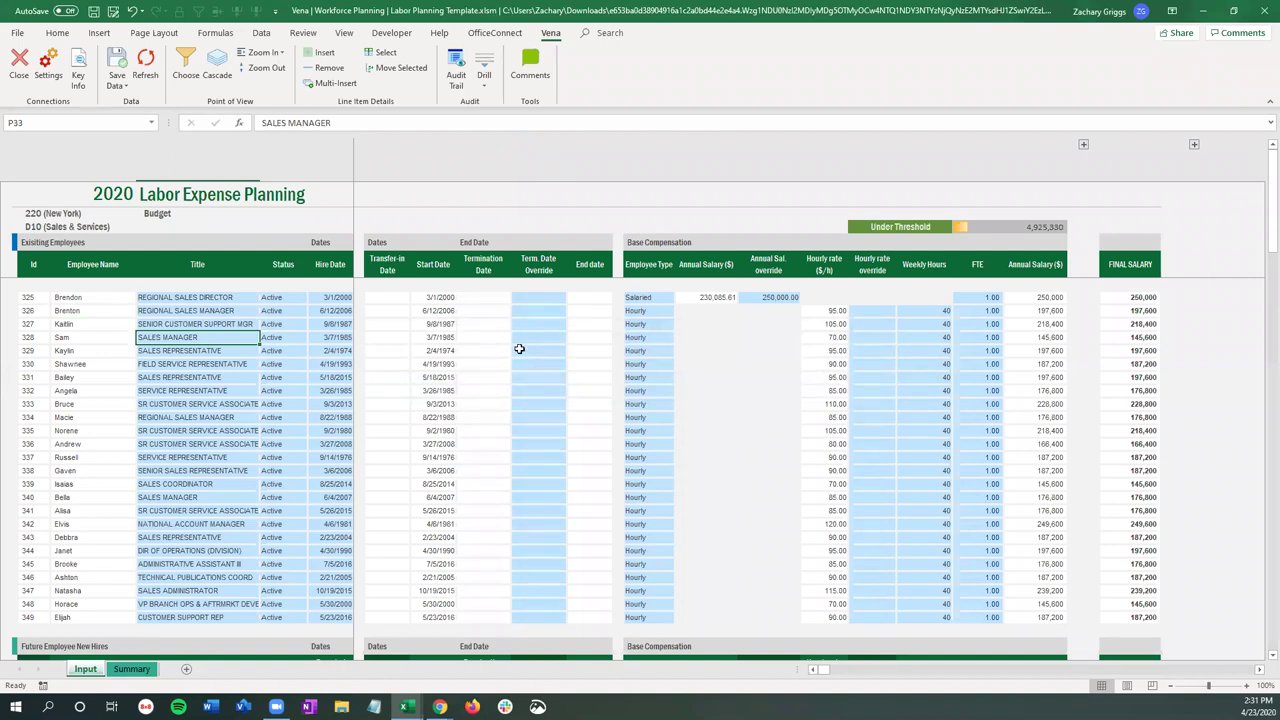
Step: Enter a termination date override of 4/1/2020 in W43 and copy it to the next three employees, W44 through W46
right_click(528, 468)
click(528, 468)
text(4)
text(/1/1)
text(0)
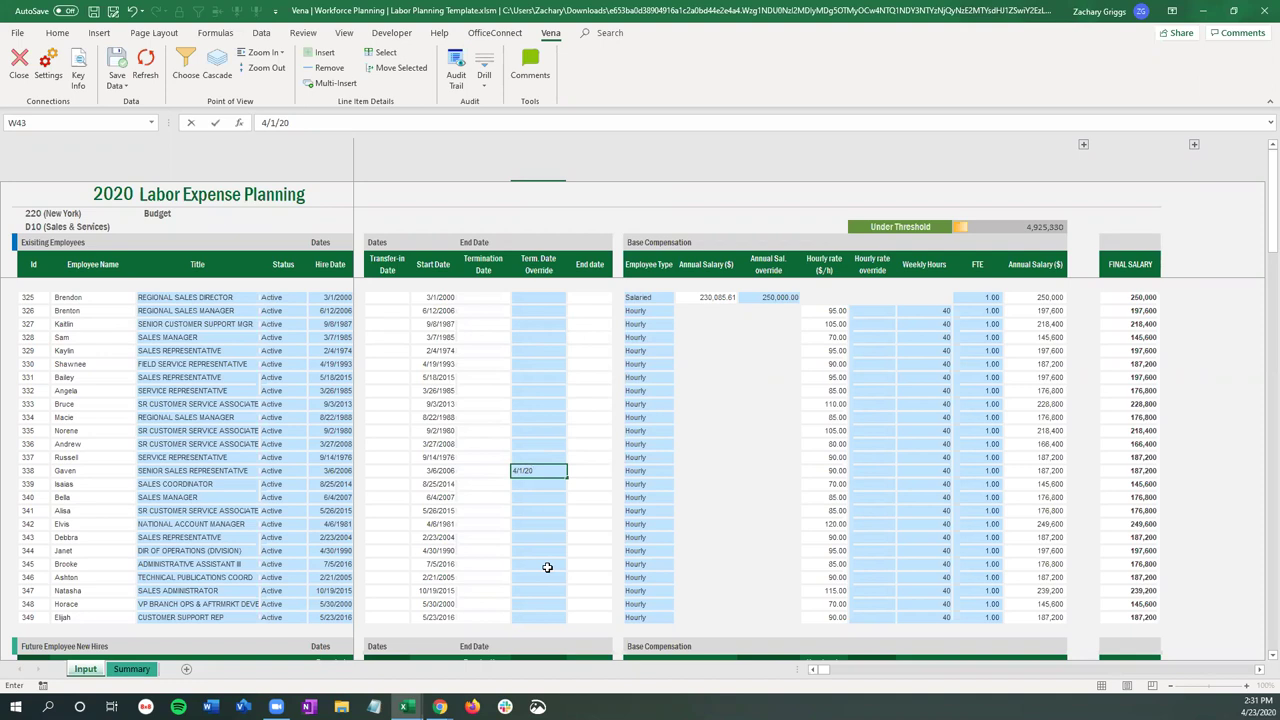
key(ctrl+Return)
key(ctrl+c)
key(Down)
key(ctrl+v)
key(Down)
key(ctrl+v)
key(Down)
key(ctrl+v)
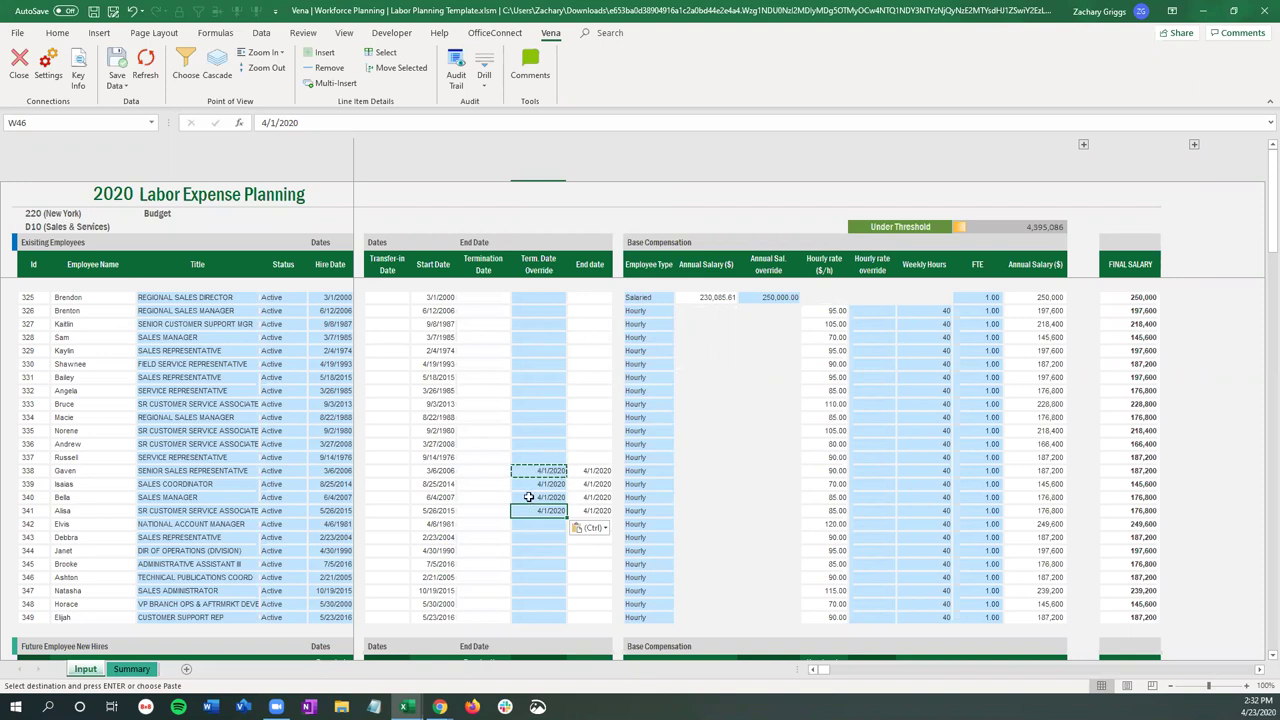
click(536, 467)
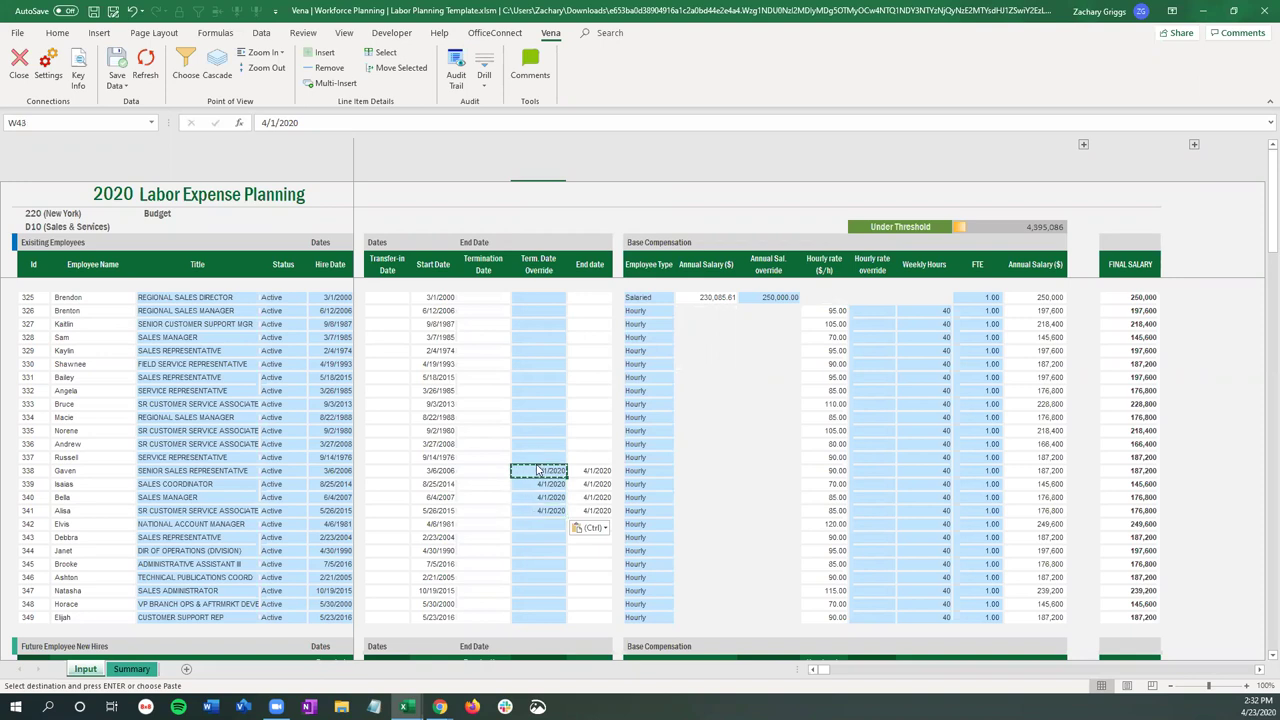
Step: Review the headcount statistics, April terminations, salary summary and cash flow summary on the Summary sheet
click(130, 670)
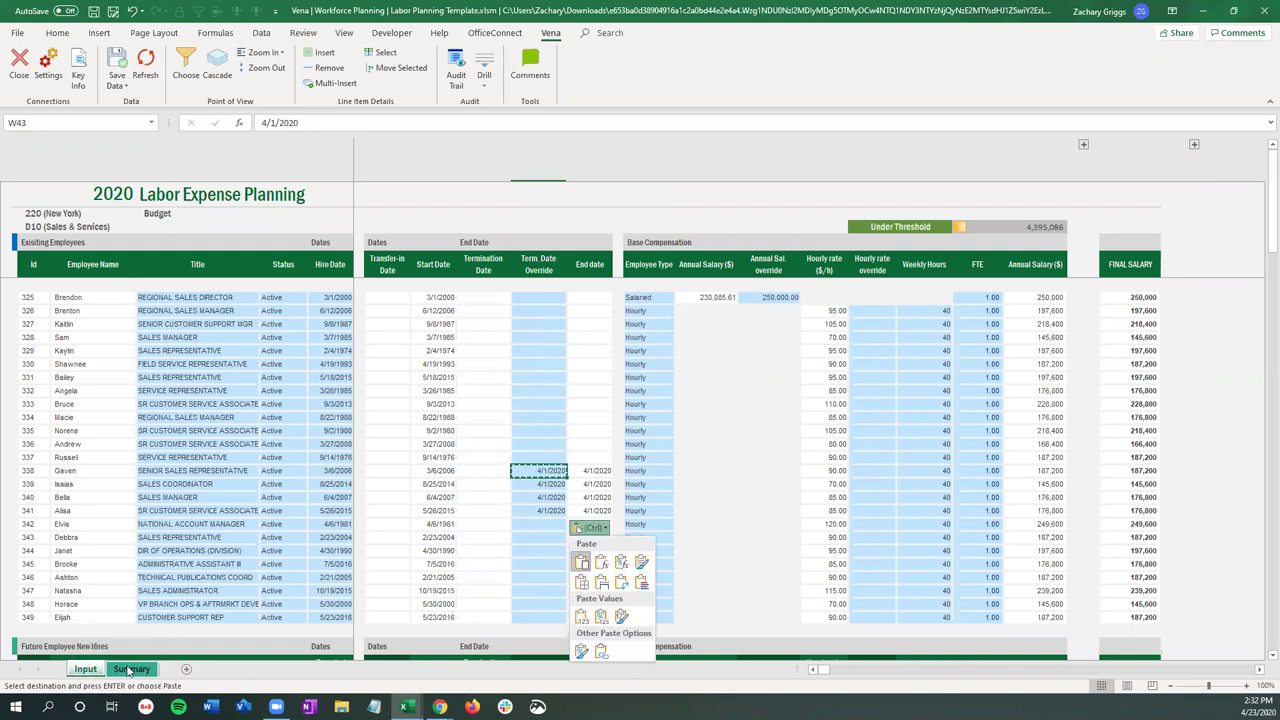
click(130, 670)
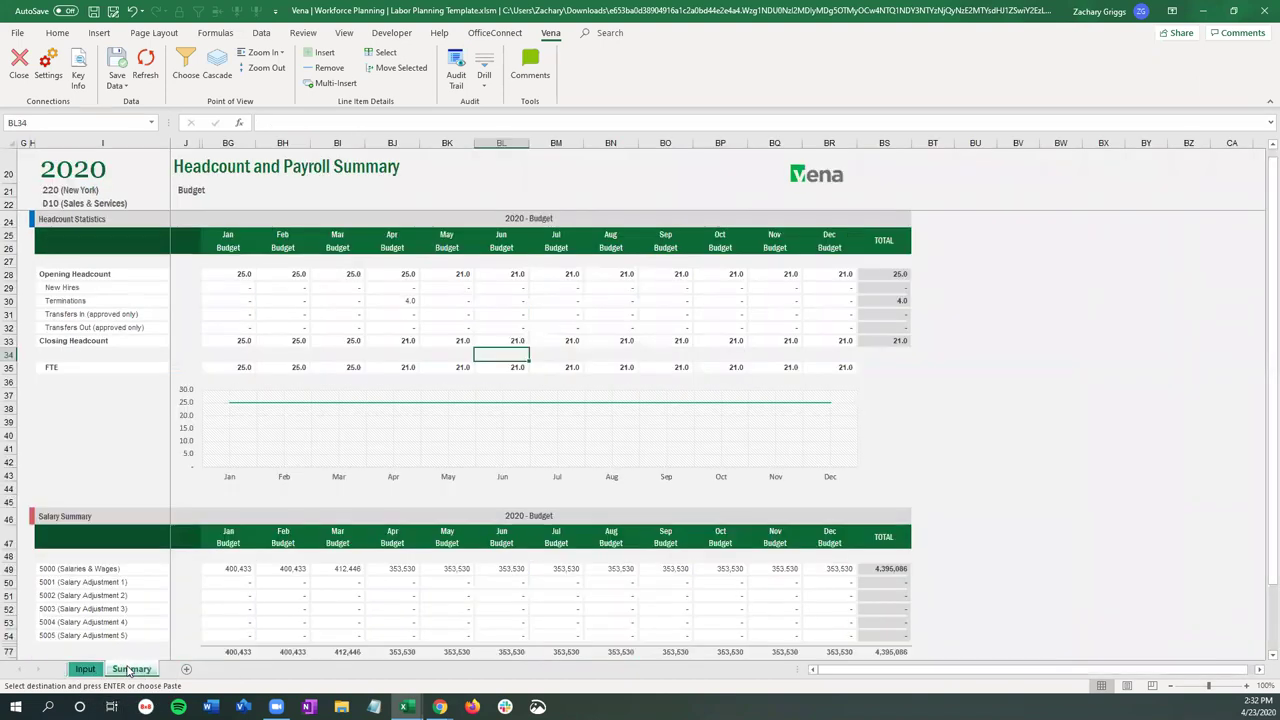
scroll(458, 399, up, 2)
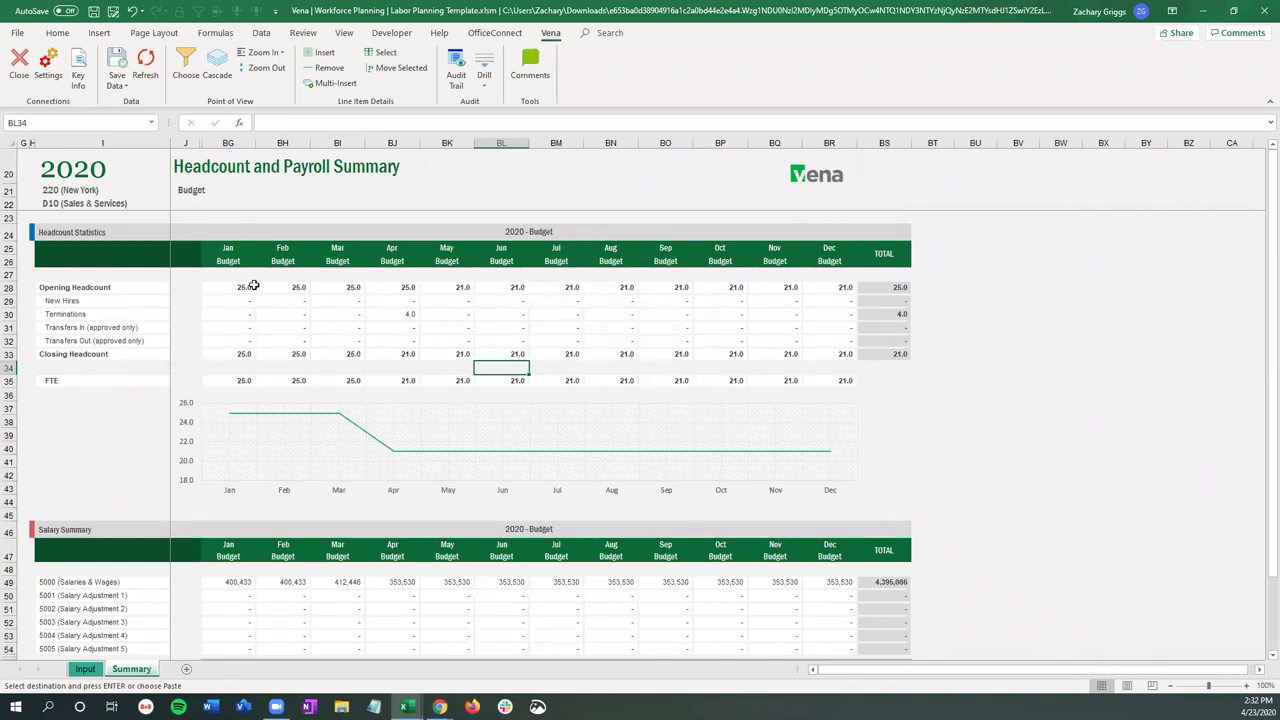
click(406, 316)
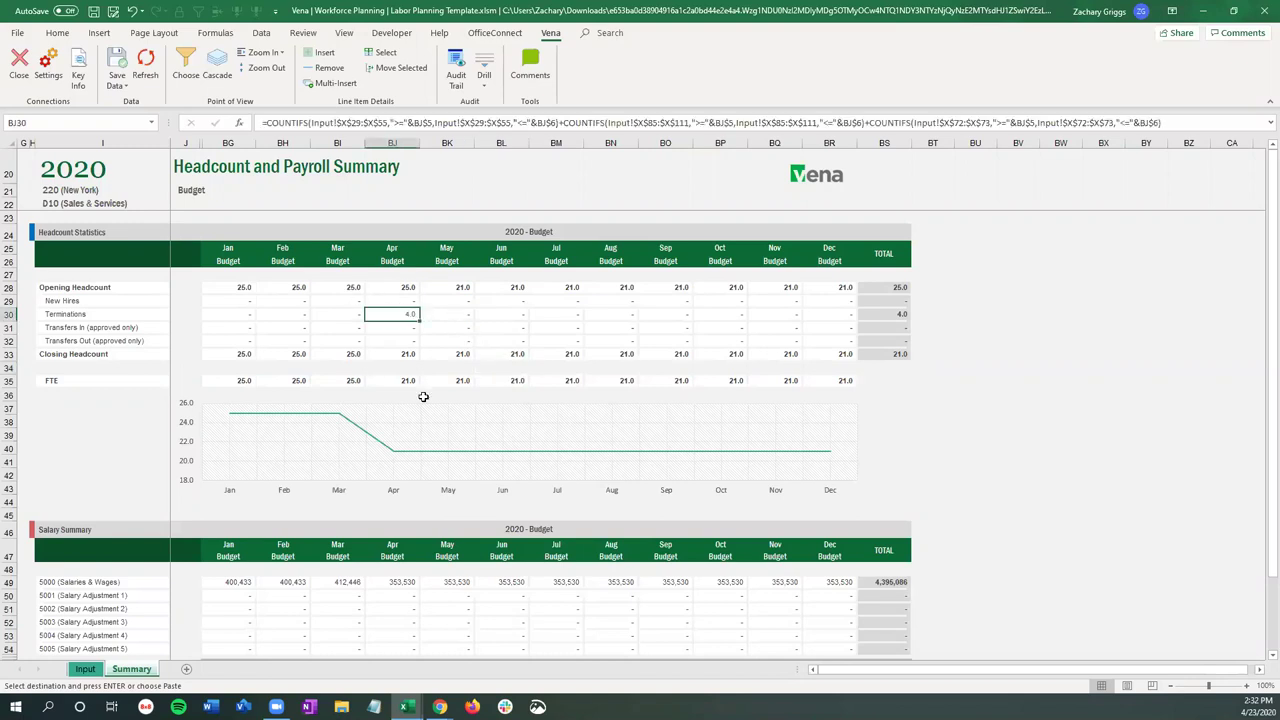
click(166, 421)
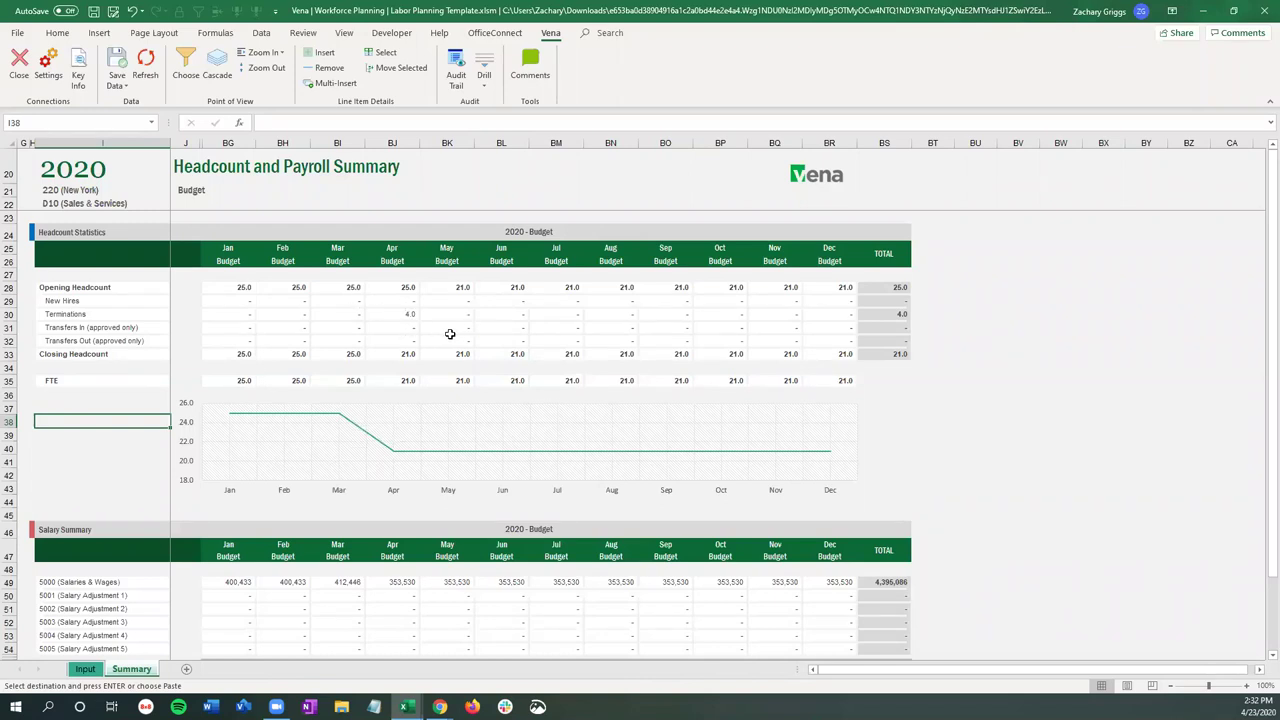
scroll(450, 334, down, 6)
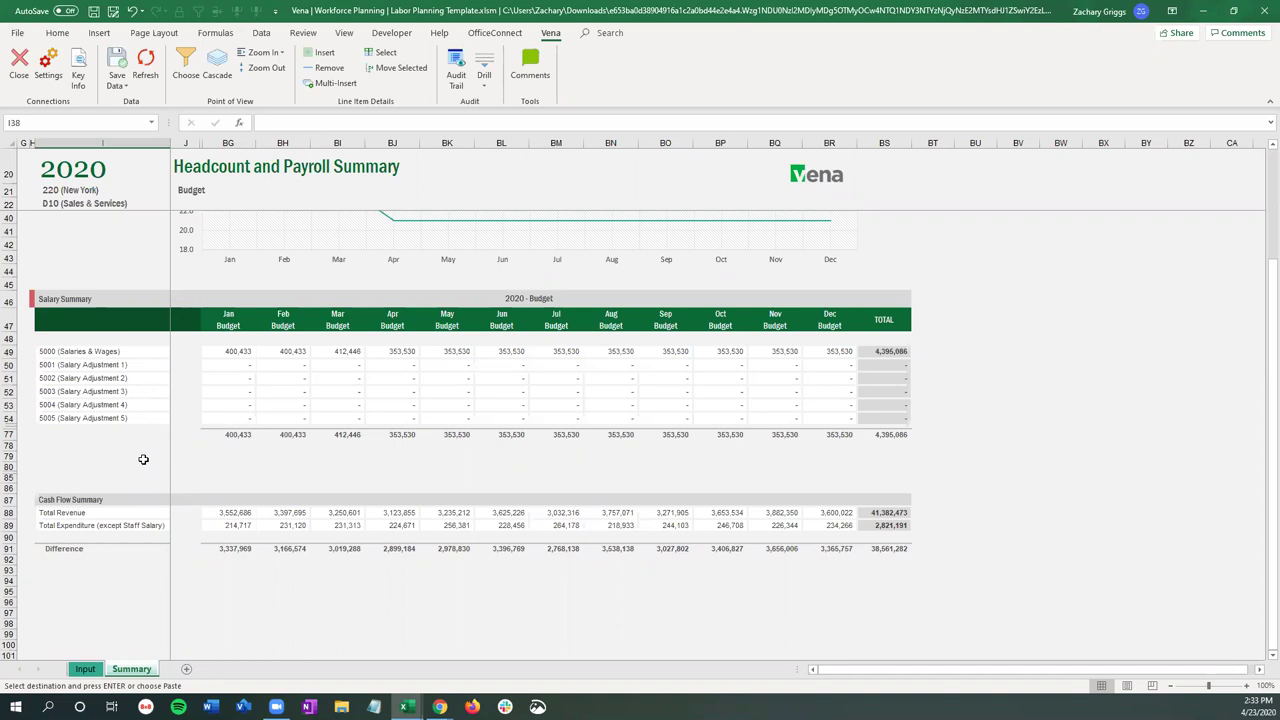
scroll(531, 457, down, 2)
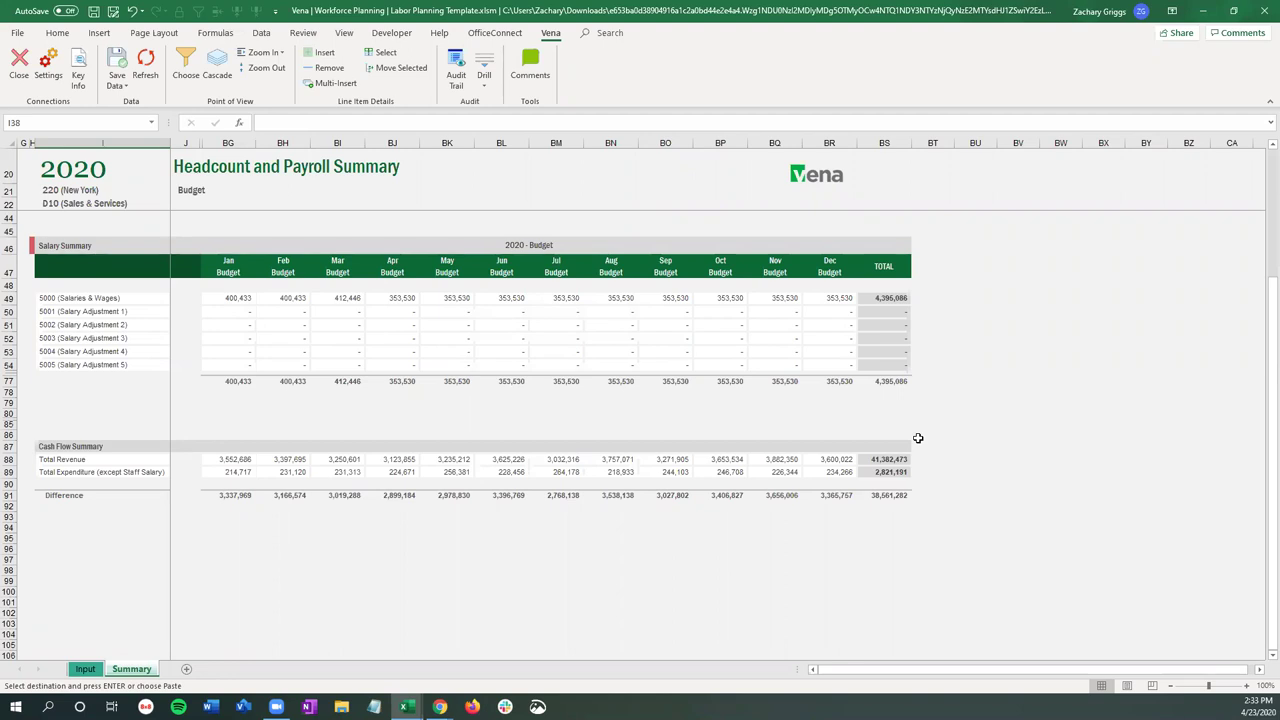
scroll(451, 580, up, 7)
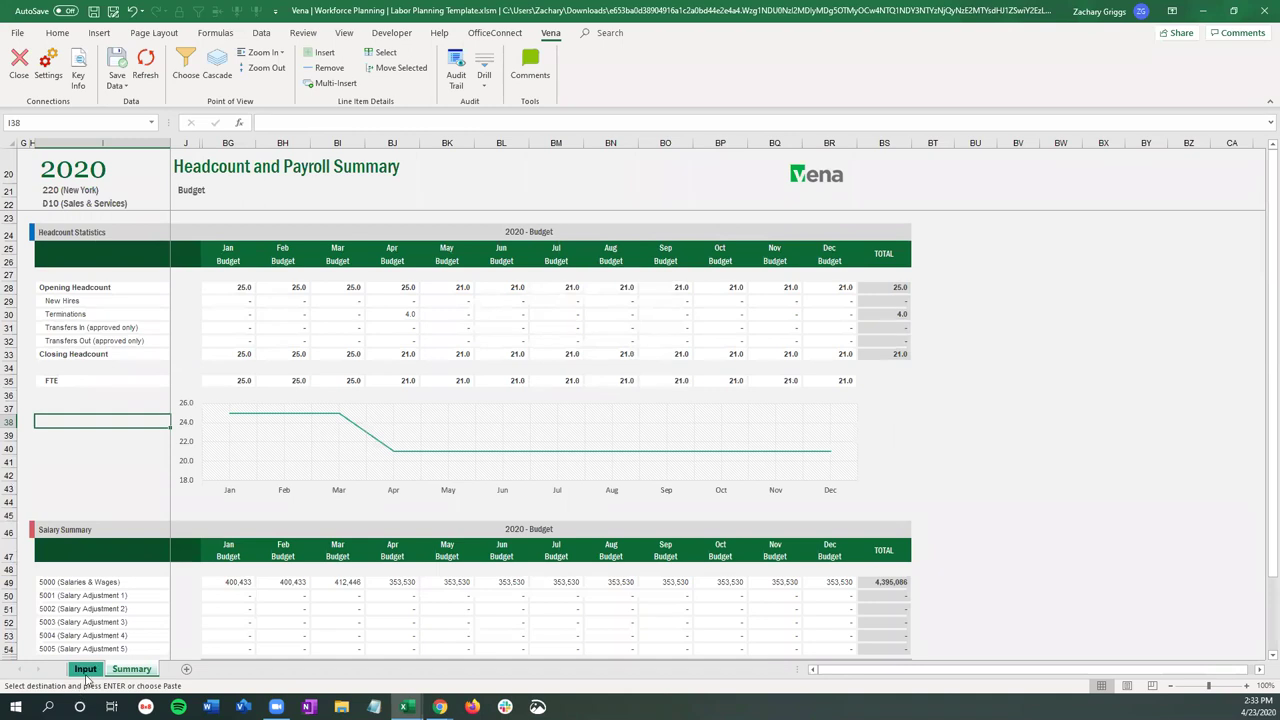
Step: Return to the Input sheet and set the regional sales manager's employee type in AH31 to Salaried
click(85, 669)
click(540, 445)
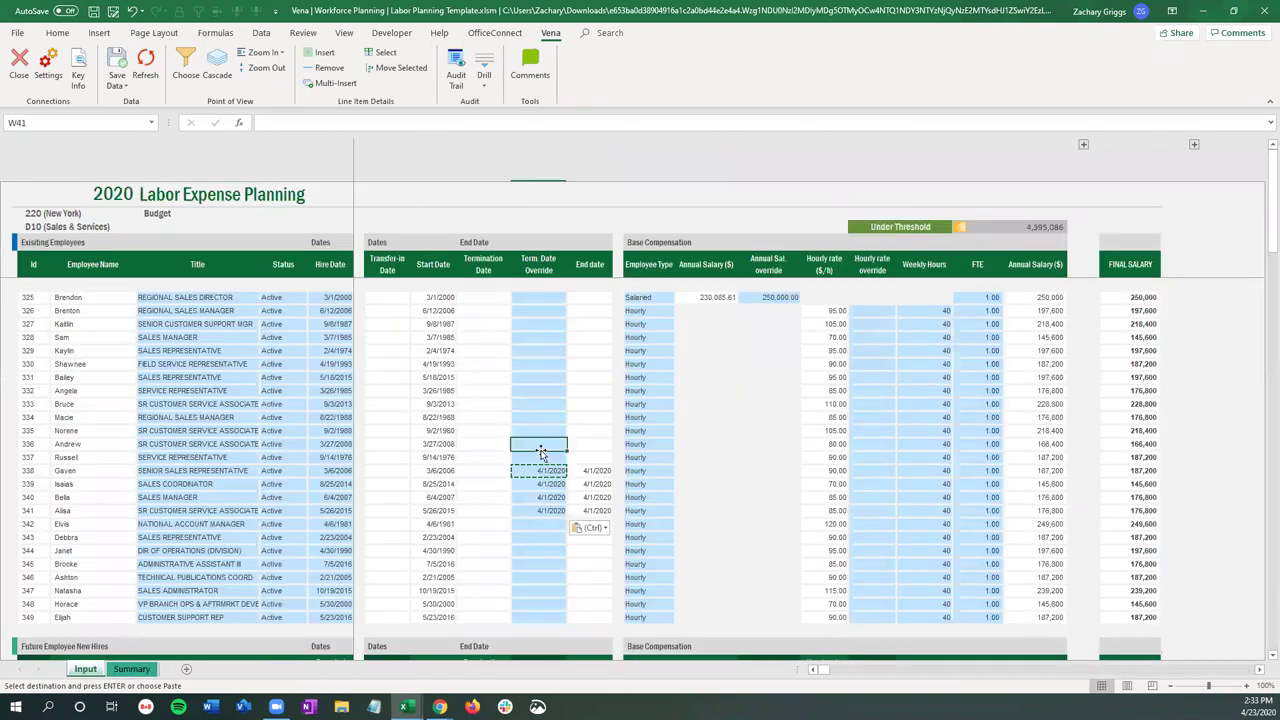
key(Escape)
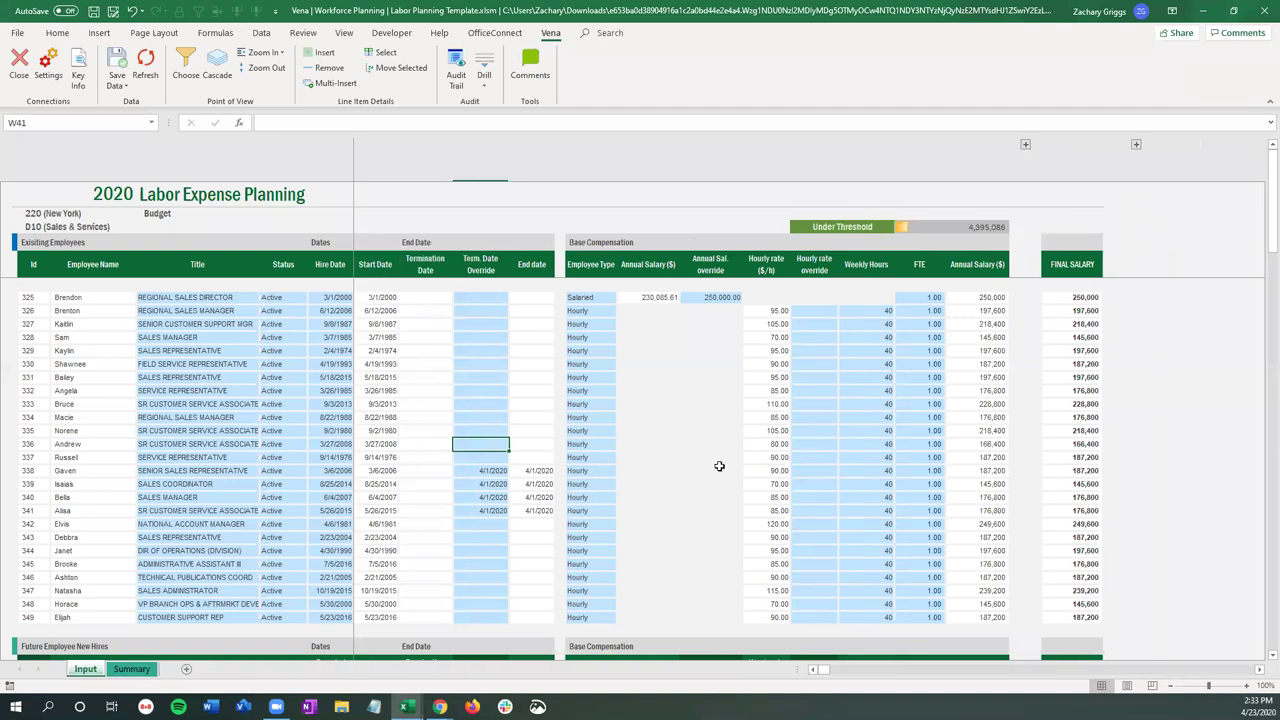
scroll(714, 466, right, 2)
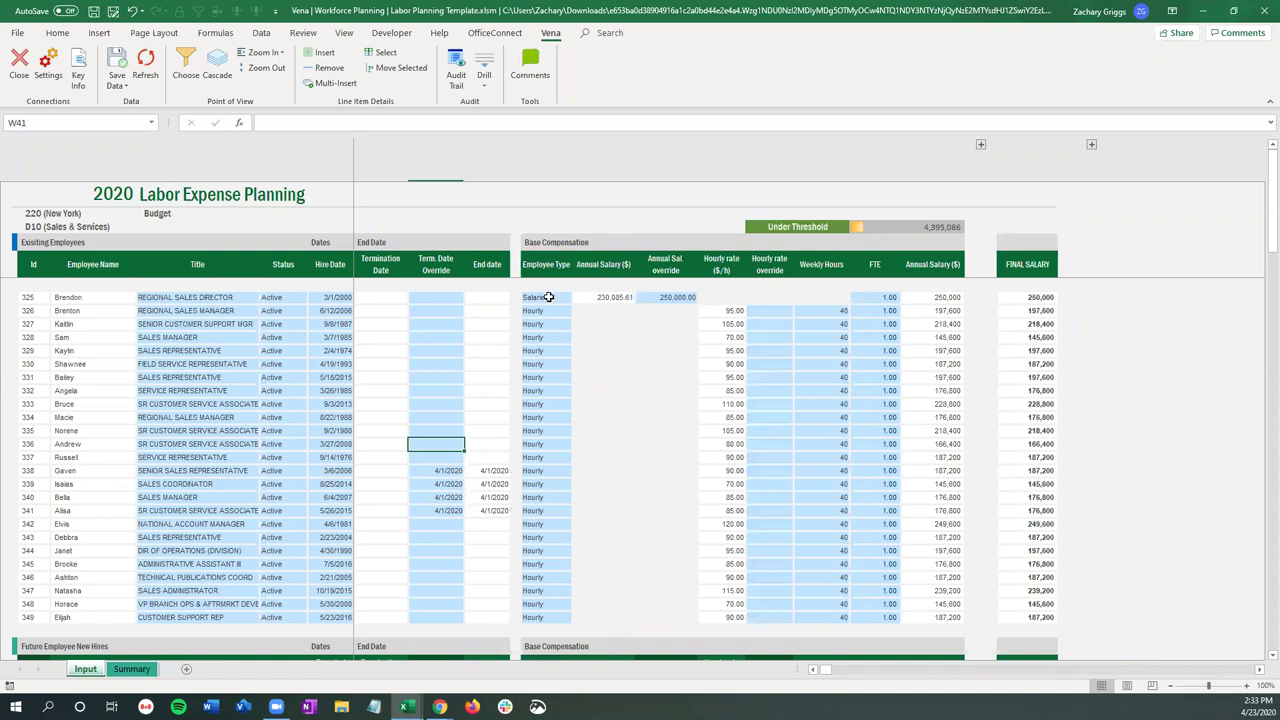
click(553, 312)
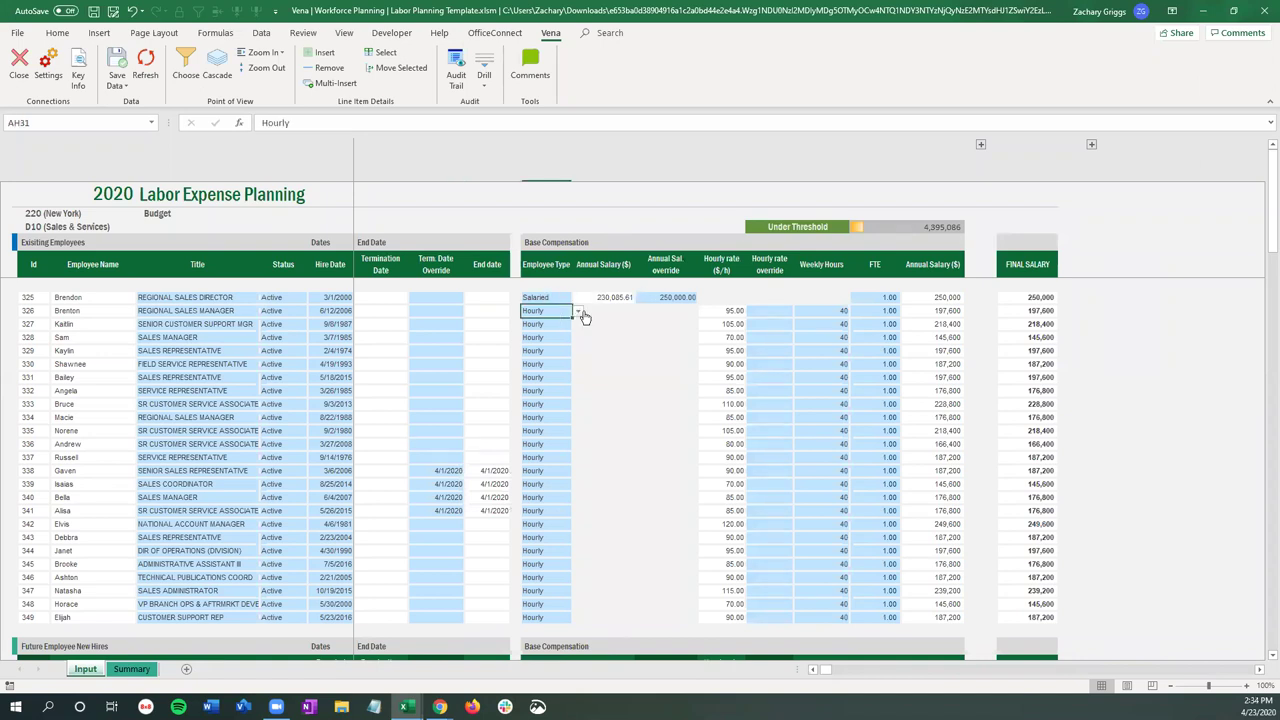
click(579, 312)
click(557, 338)
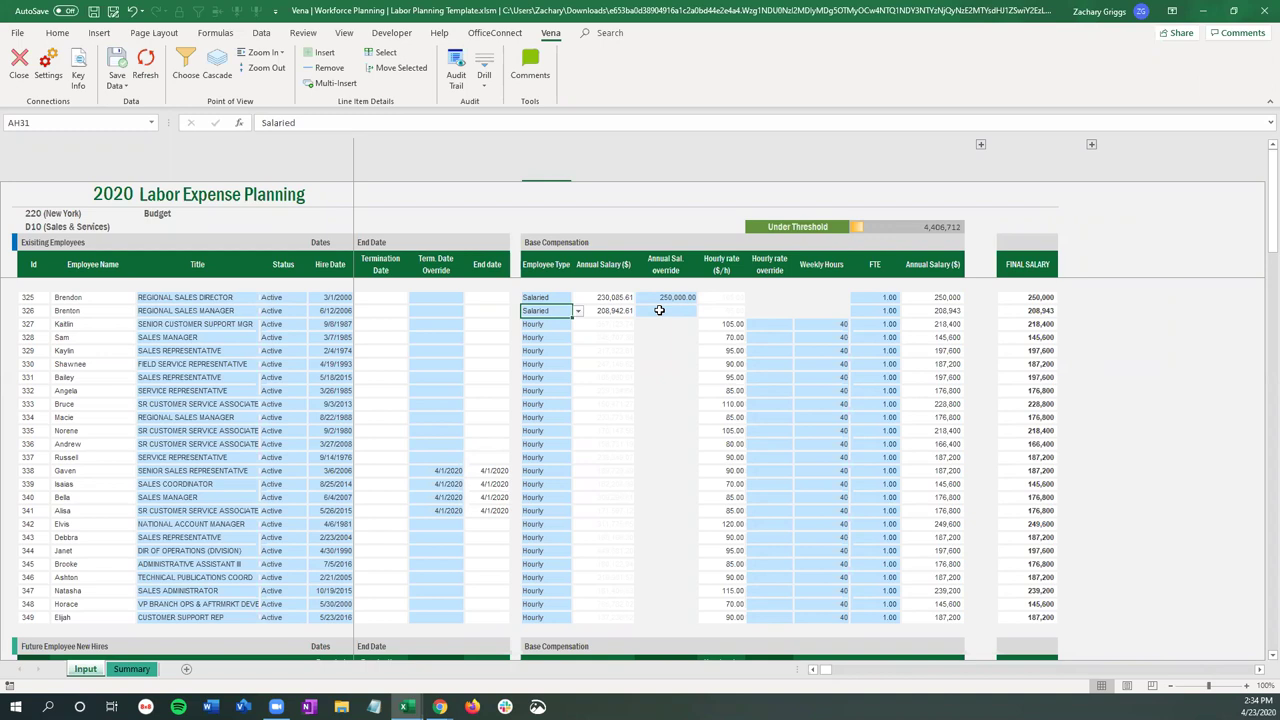
Step: Set the regional sales manager's annual salary override in AK31 to 215,000
click(659, 310)
text(215,)
text(000)
key(Return)
key(Up)
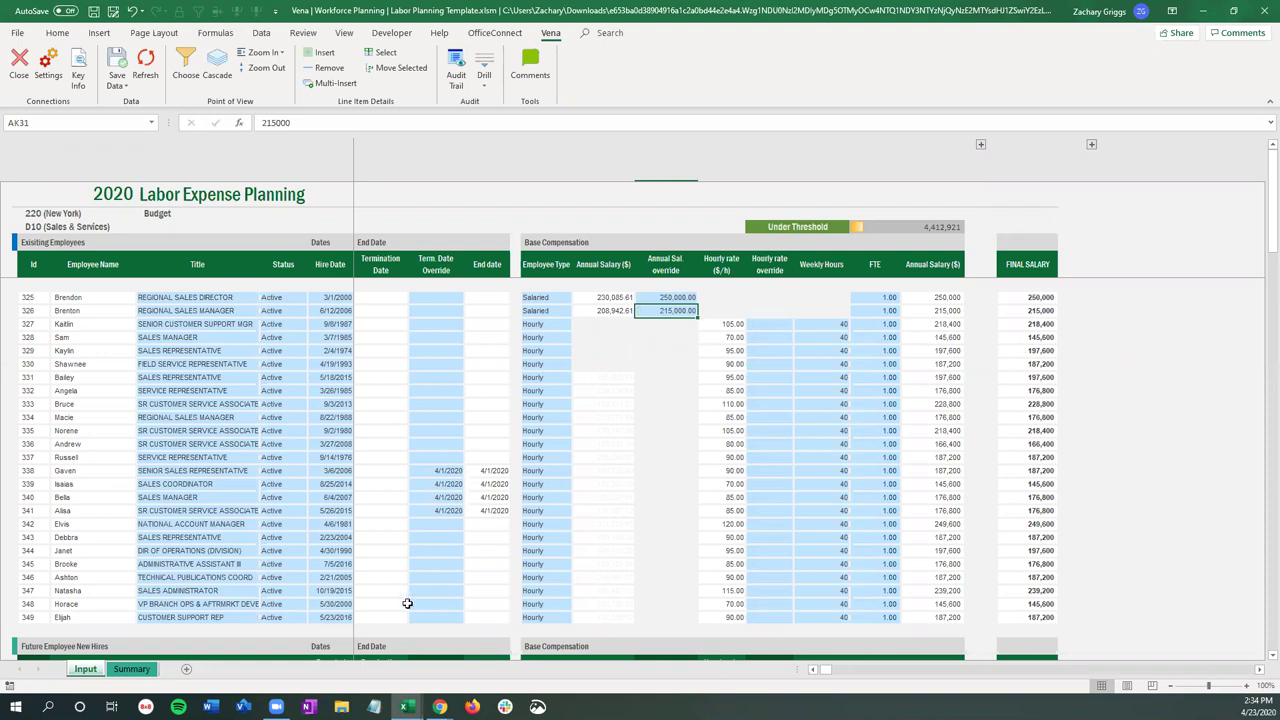
Step: Check the monthly salaries and wages on the Summary sheet, and return to the Input sheet
click(120, 672)
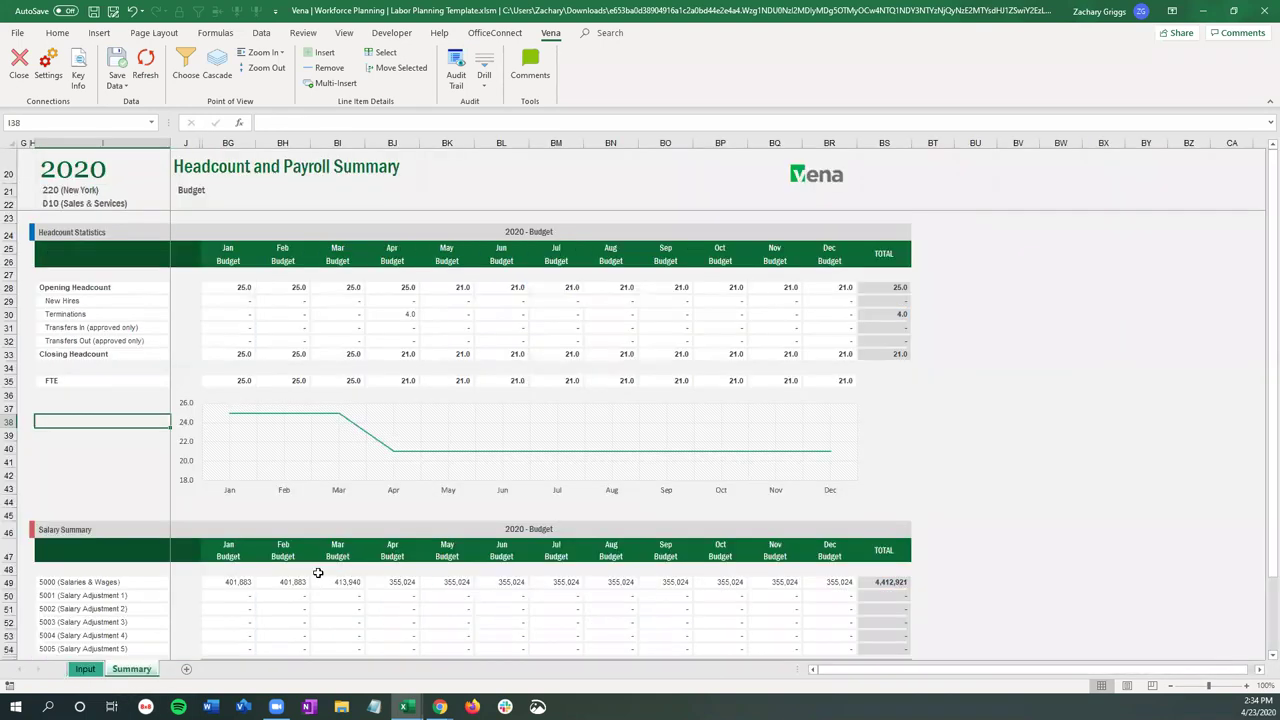
scroll(422, 410, down, 3)
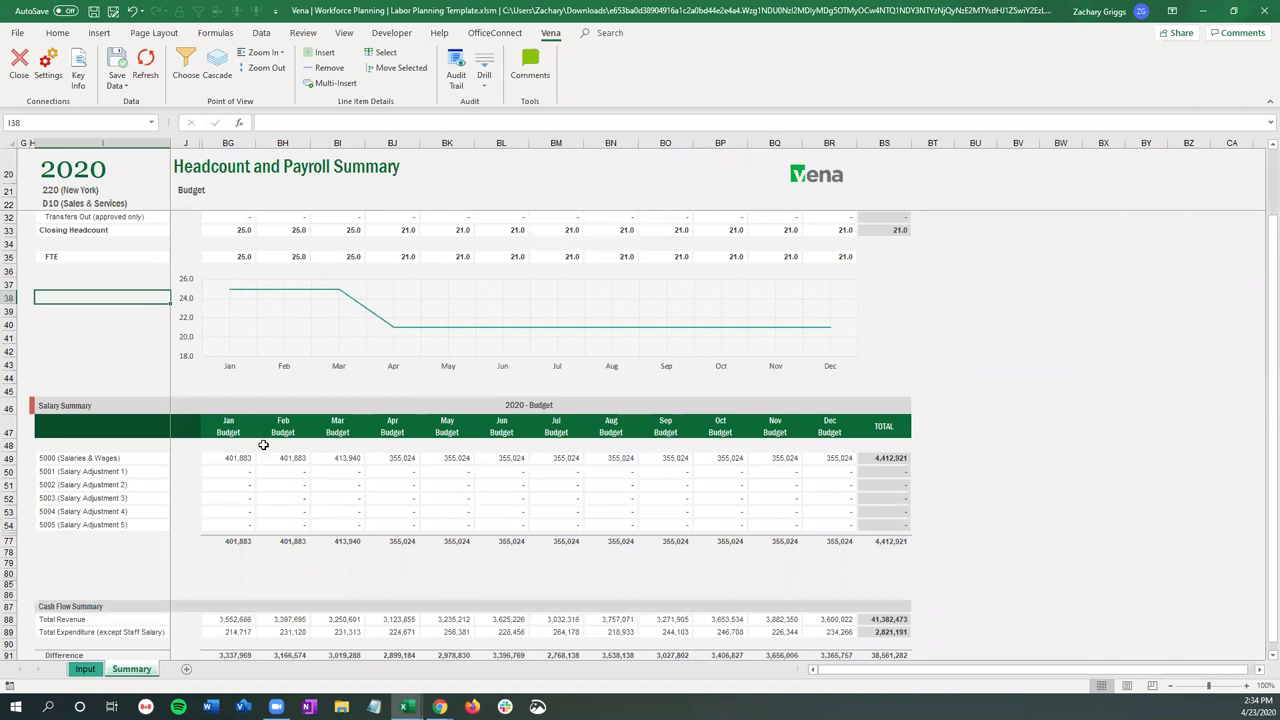
click(84, 669)
click(545, 362)
click(559, 327)
click(579, 325)
click(553, 337)
key(ctrl+z)
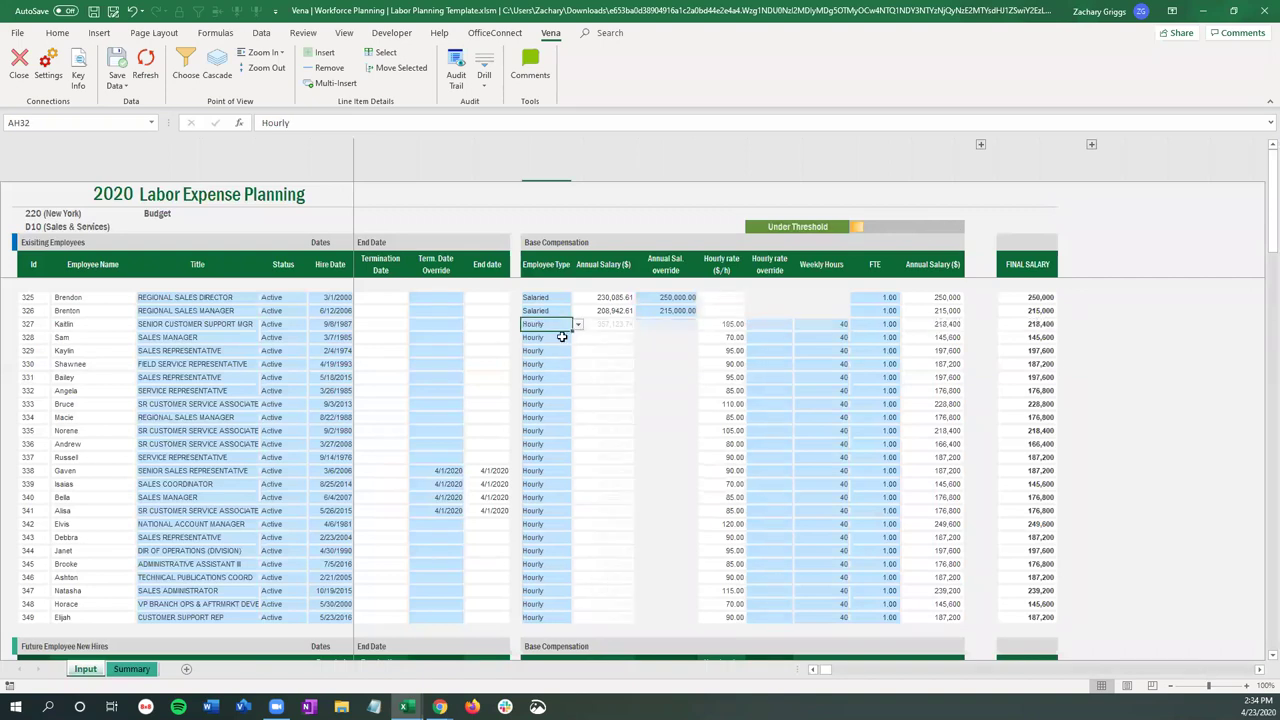
Step: Copy the Salaried employee type from AH31 to the two employees below it, AH32 and AH33
click(561, 310)
key(ctrl+c)
key(Down)
key(ctrl+v)
click(562, 310)
key(Down)
key(Down)
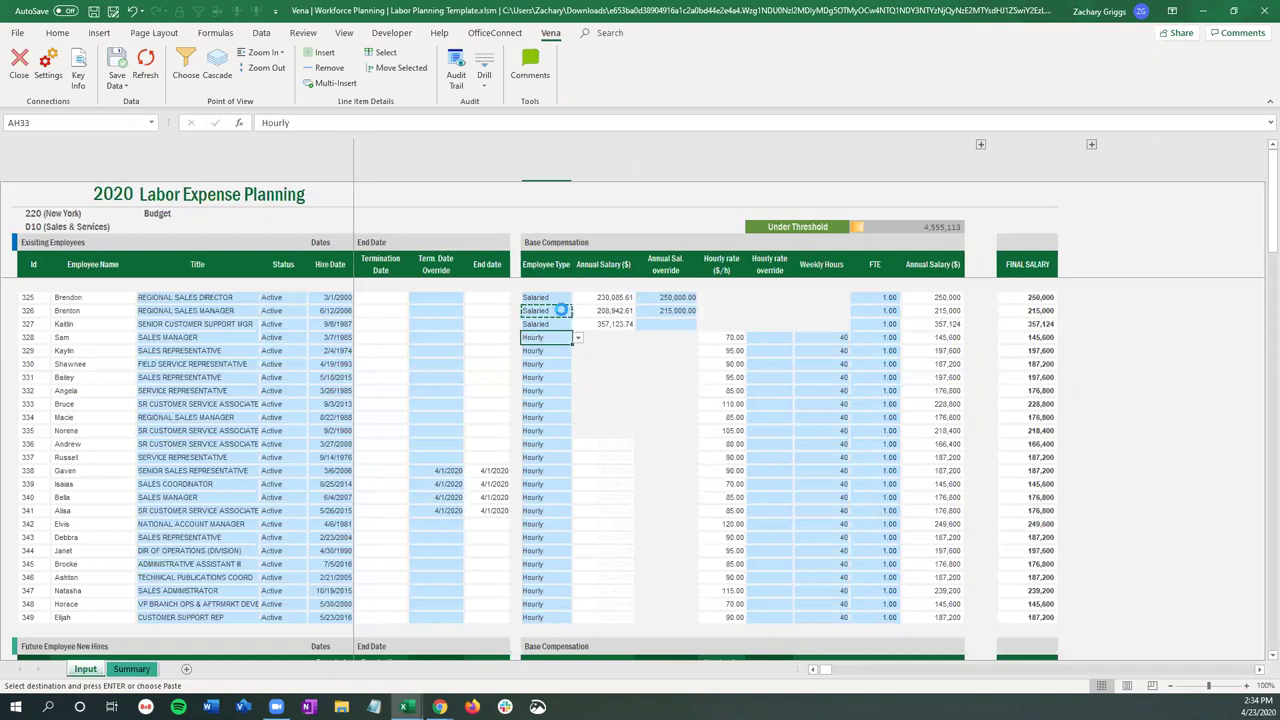
key(ctrl+v)
Step: Enter the salary override formula =AJ32*1.1 in AK32 and copy it down to AK33 for a 10% raise
click(671, 324)
key(Escape)
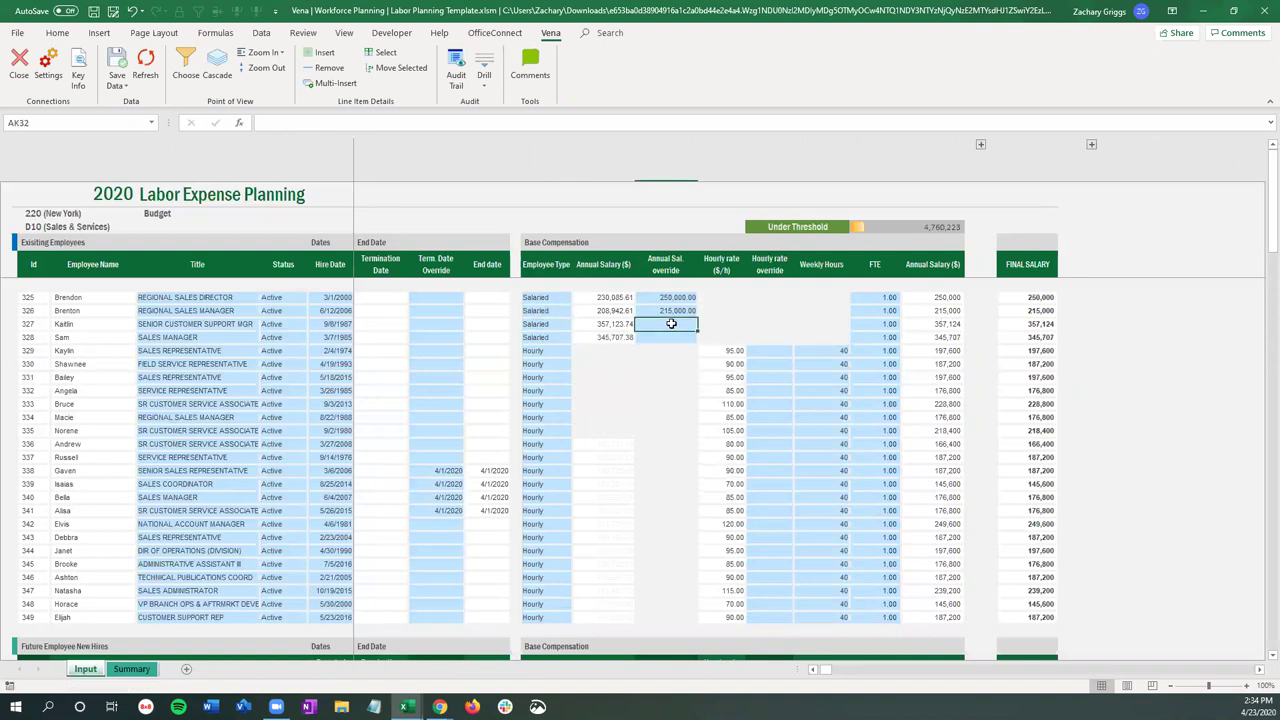
text(=)
key(Left)
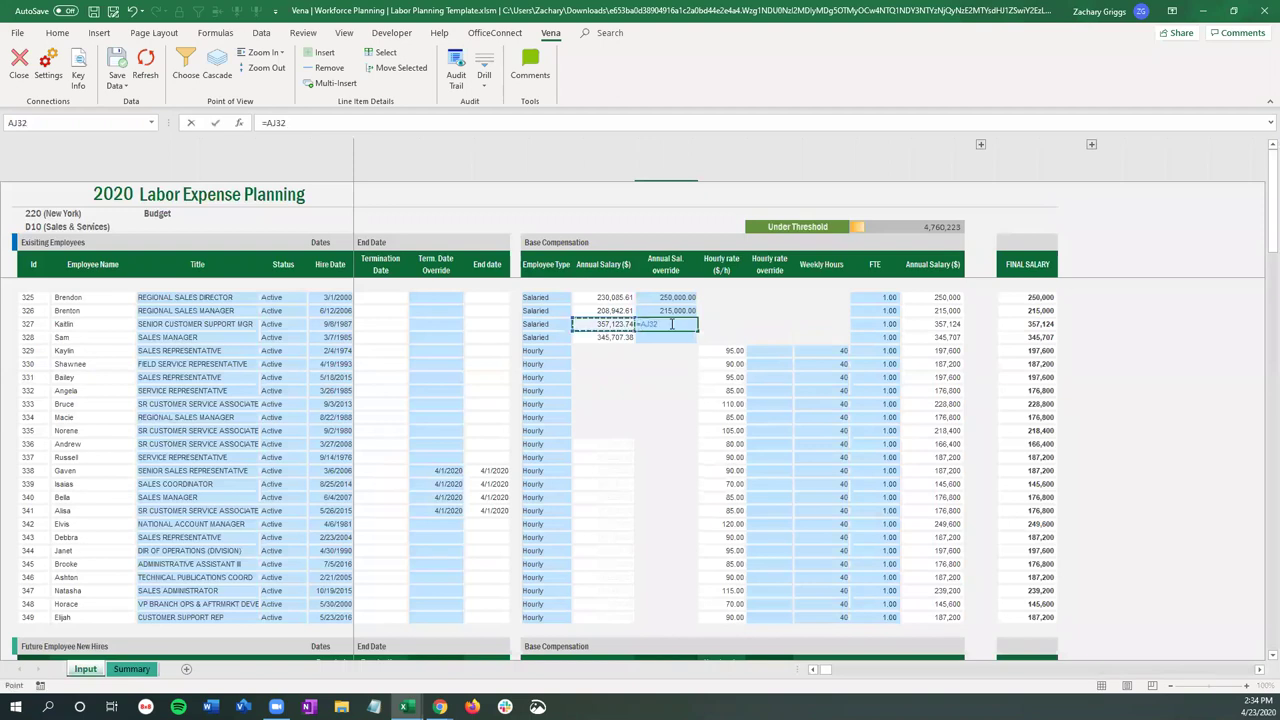
text(*1.1)
key(ctrl+Return)
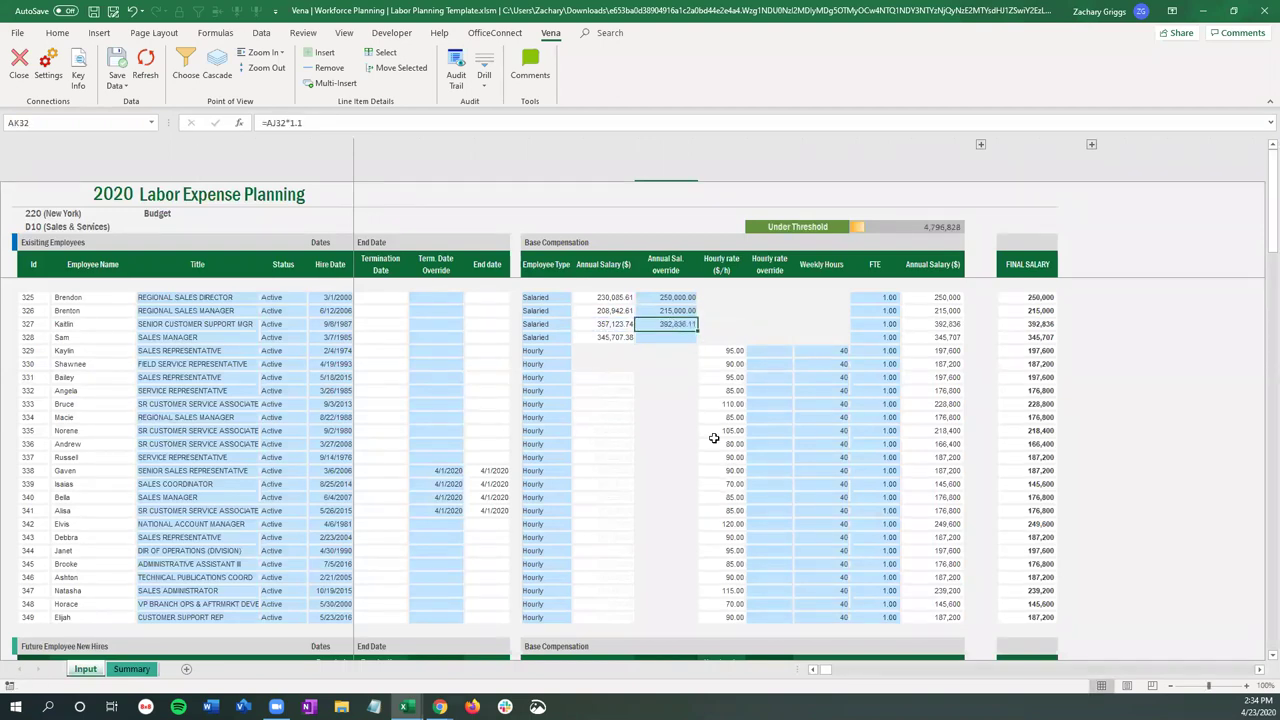
key(ctrl+c)
key(Down)
key(ctrl+v)
key(Escape)
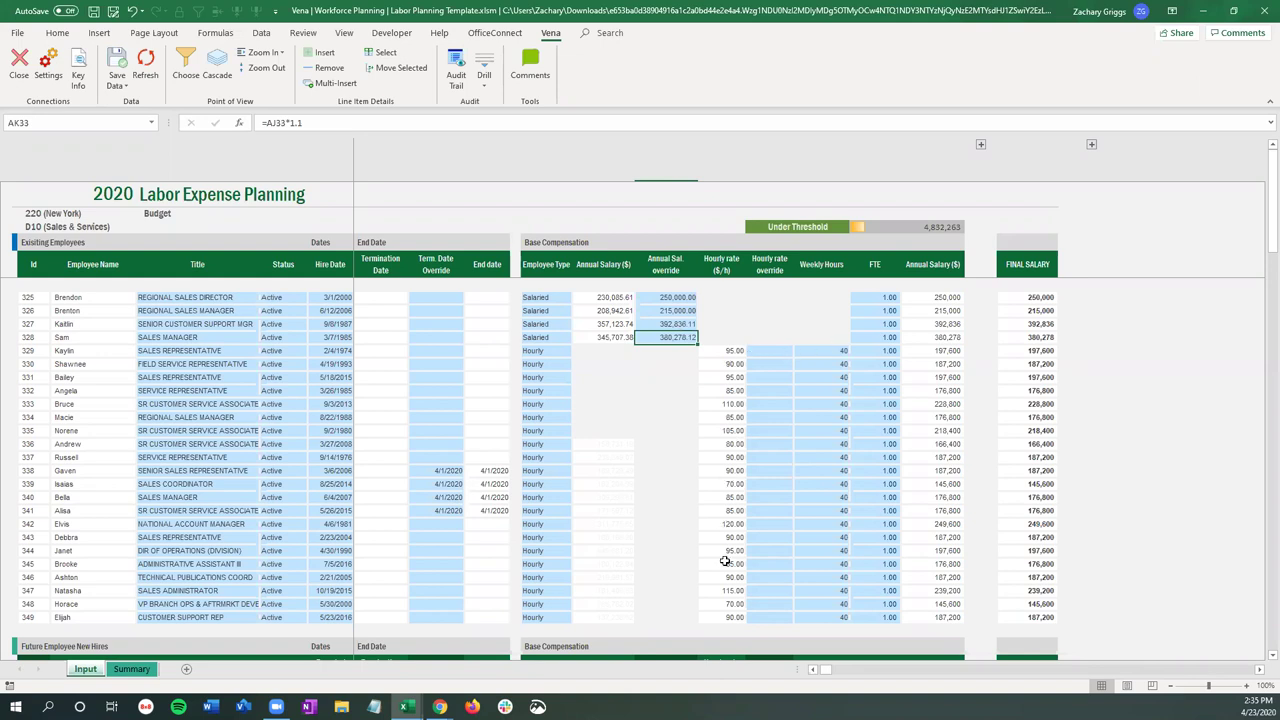
Step: Set the hourly rate override of the sales representative in row 34 to 90
click(766, 430)
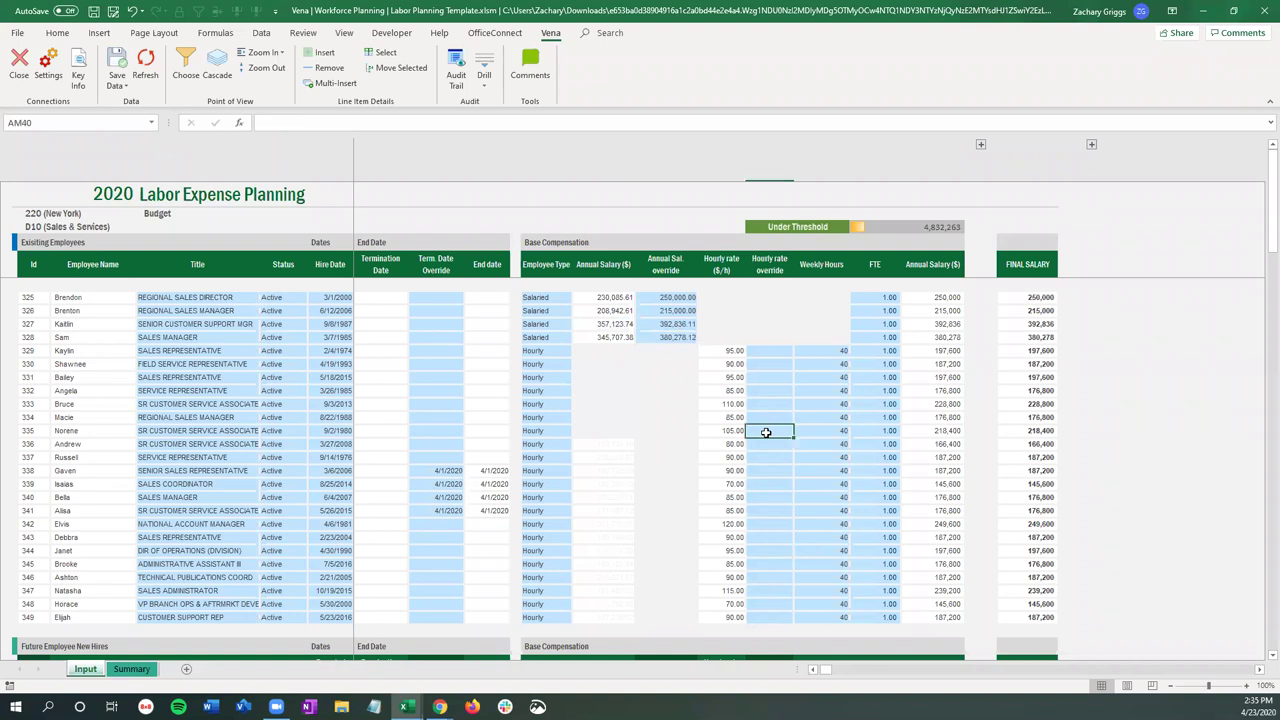
click(766, 351)
text(90)
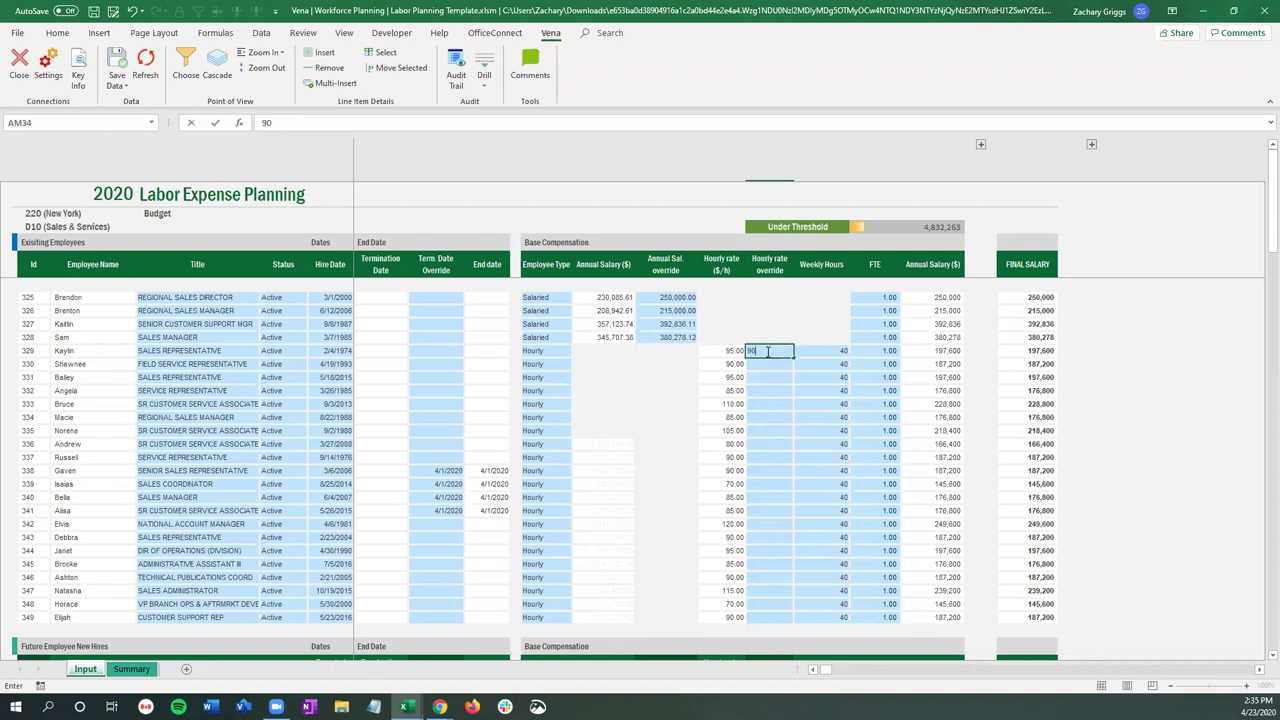
key(Return)
key(Return)
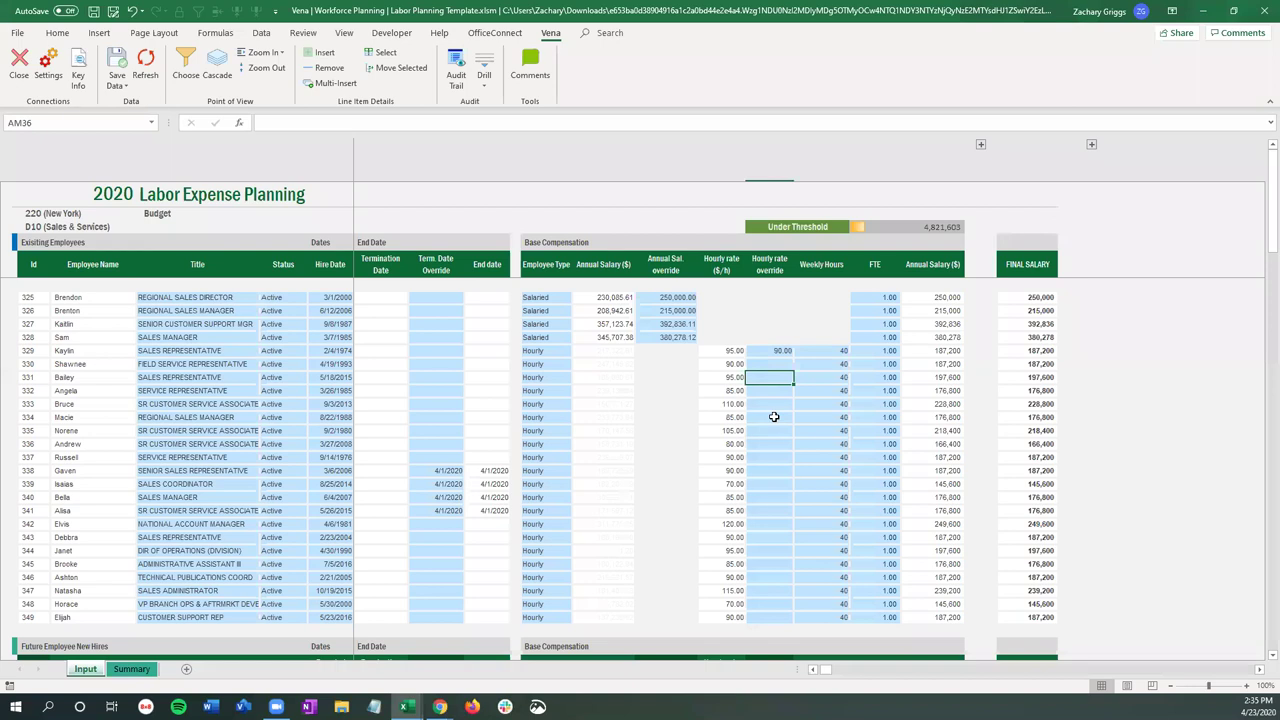
Step: Set the weekly hours of the field service representative in row 35 to 20
key(Up)
key(Right)
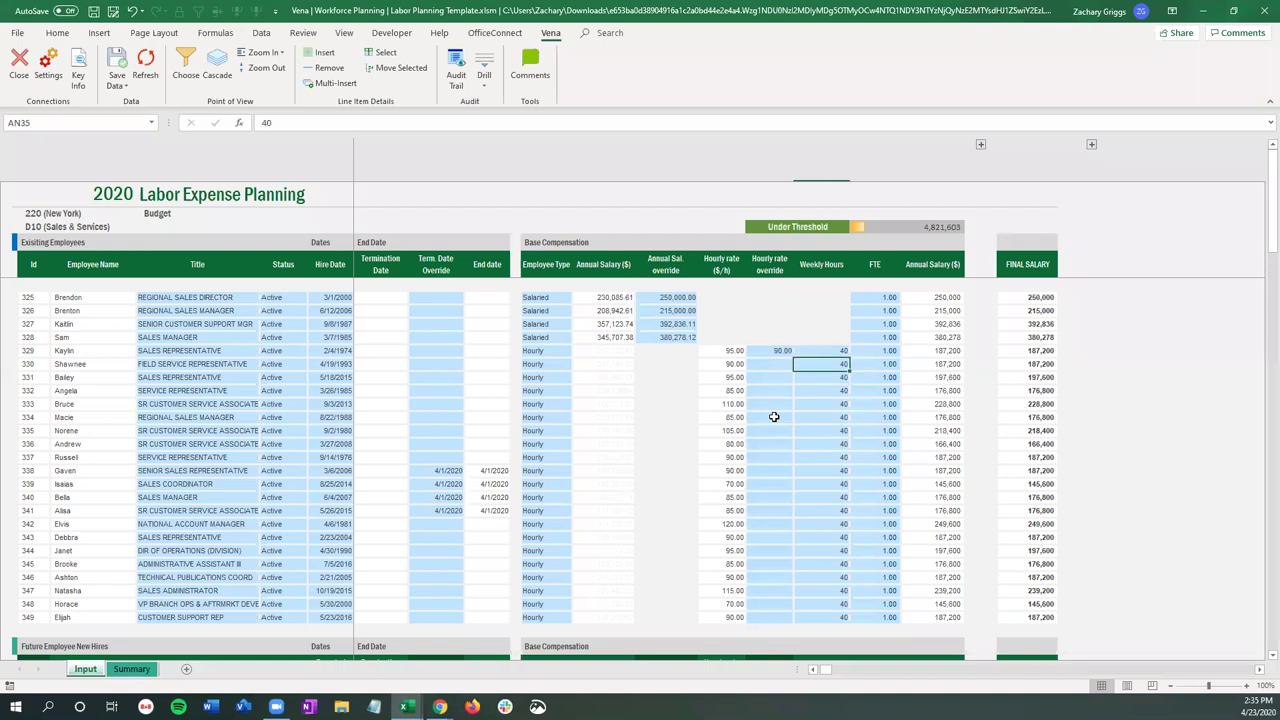
text(20)
key(ctrl+Return)
Step: Set the FTE of the sales representative in row 34 to 0.50
key(Right)
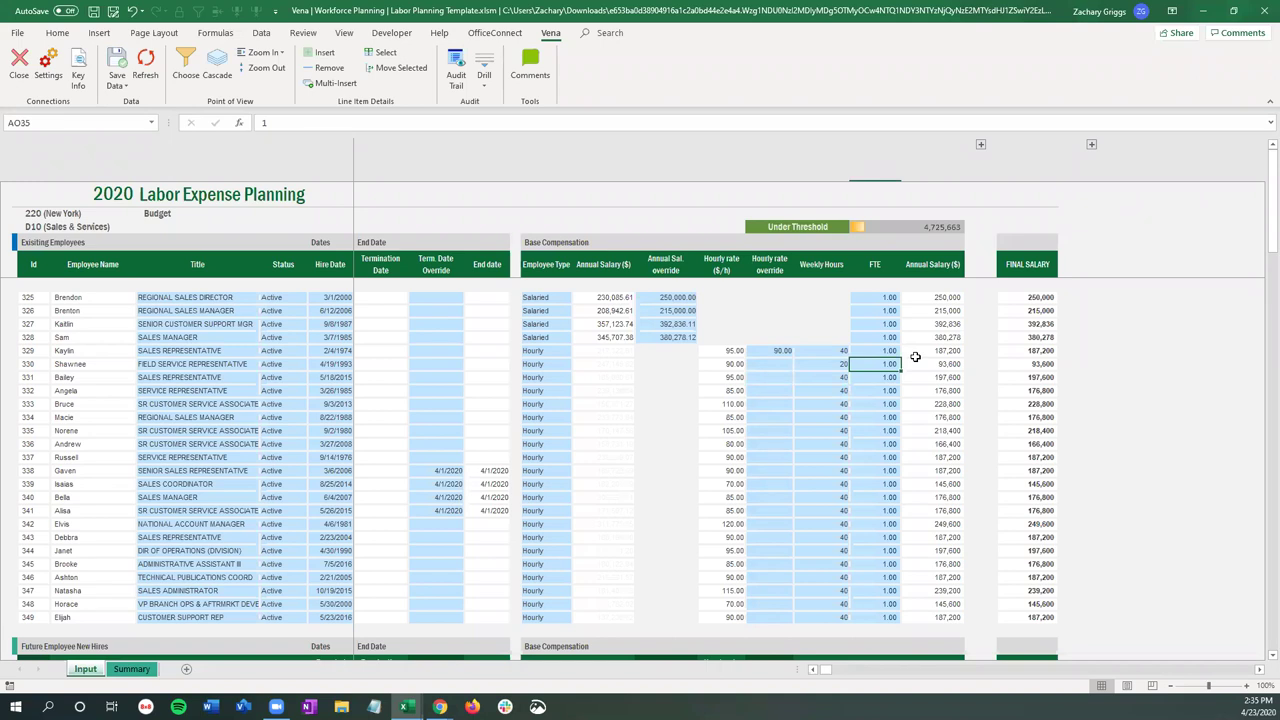
key(Up)
text(50)
key(Return)
key(Up)
key(BackSpace)
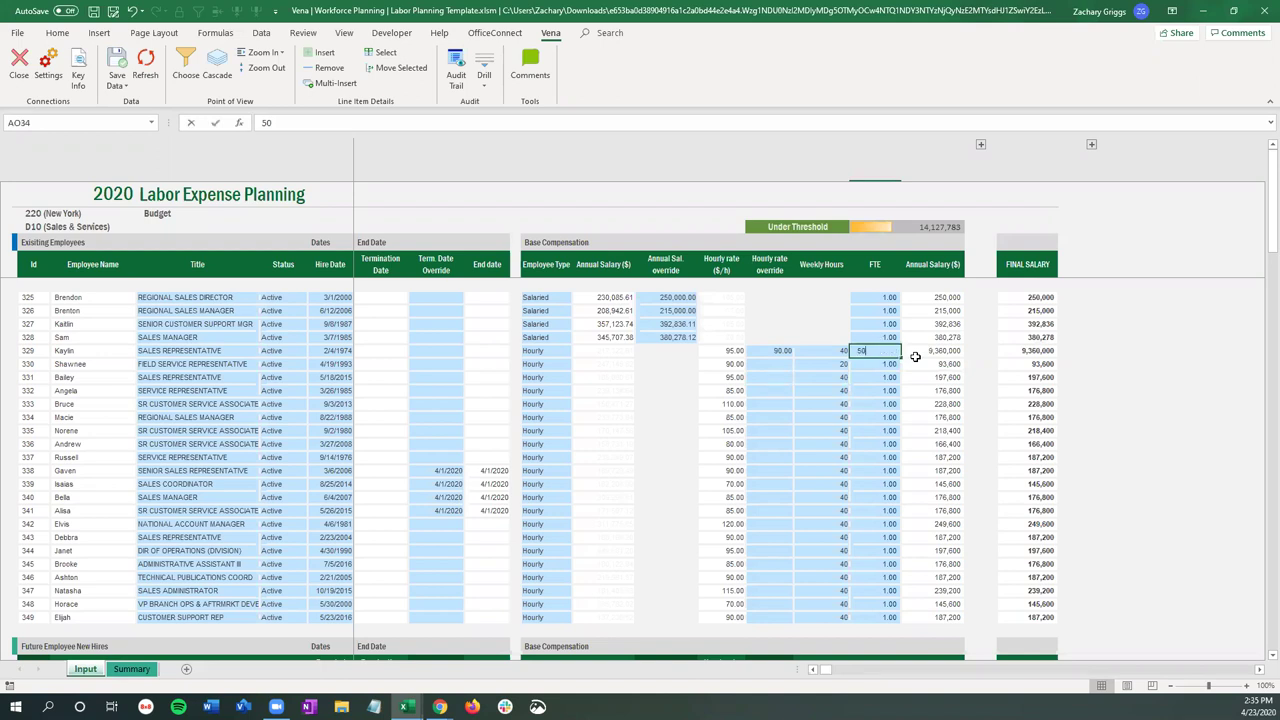
key(Return)
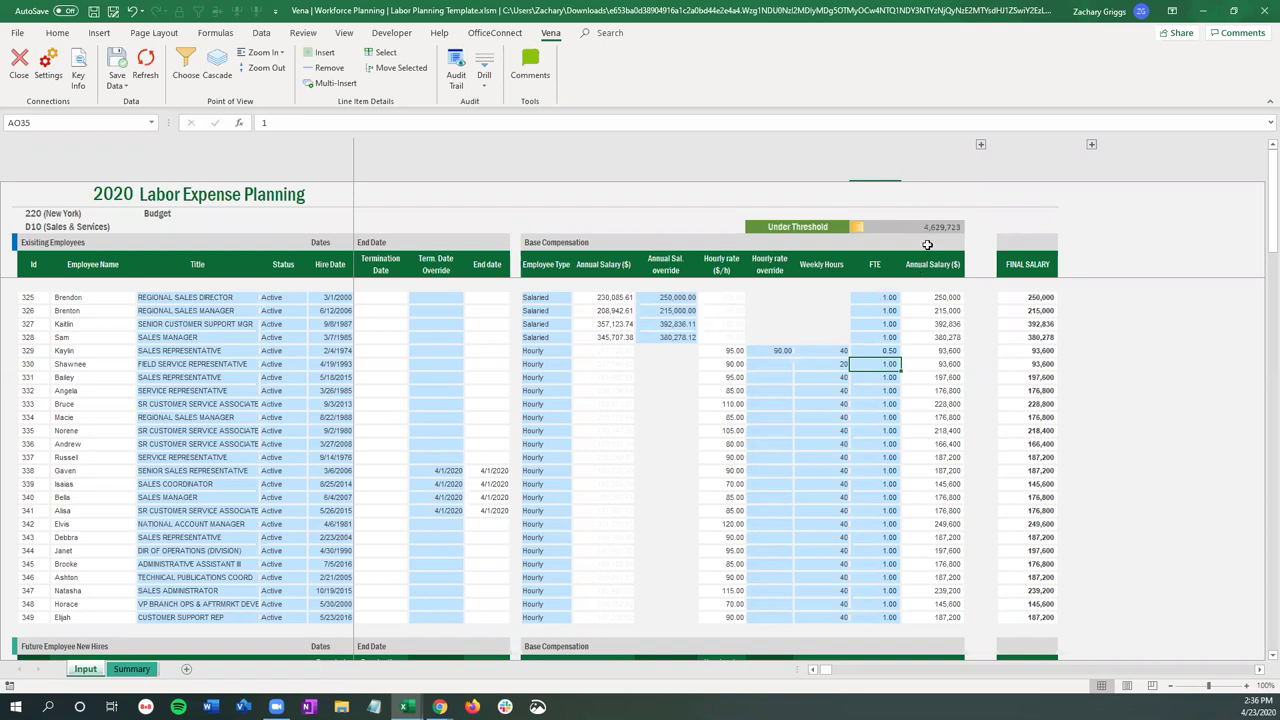
Step: Check the payroll totals on the Summary sheet, and set the regional sales director's salary override in AK30 to 25,000,000
click(132, 669)
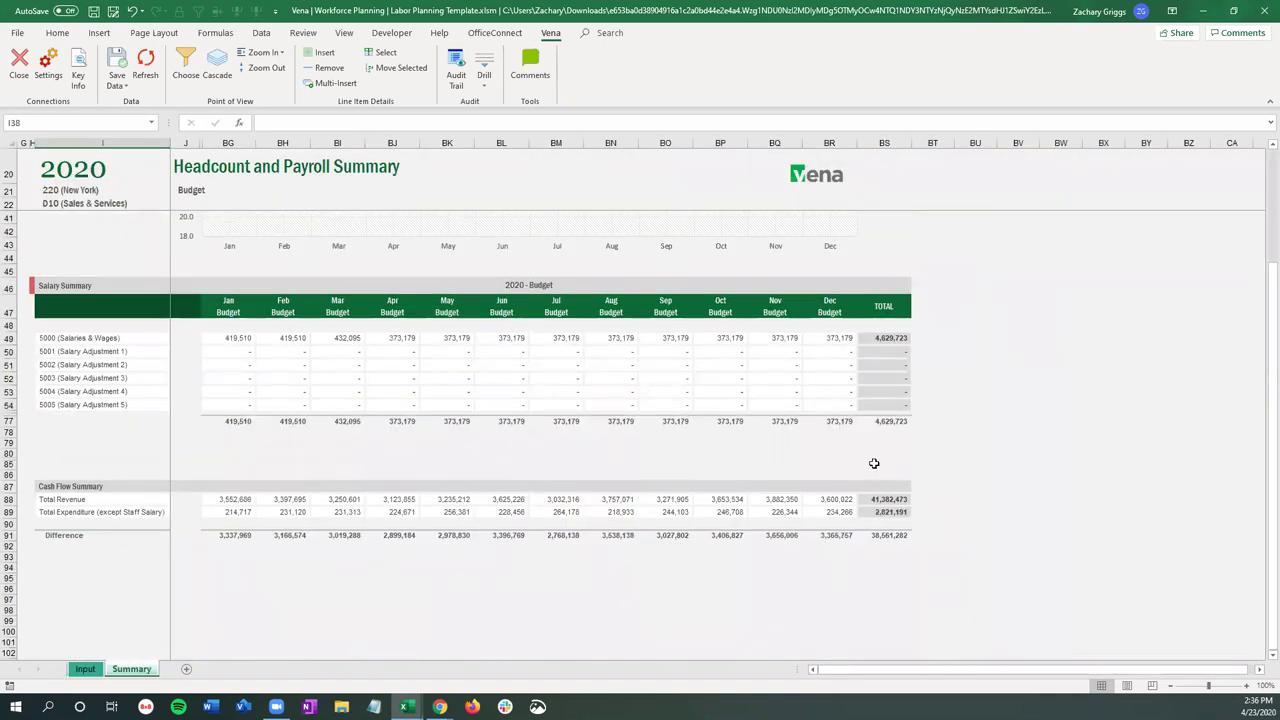
click(85, 669)
click(661, 297)
click(365, 122)
text(000,000.00)
key(Return)
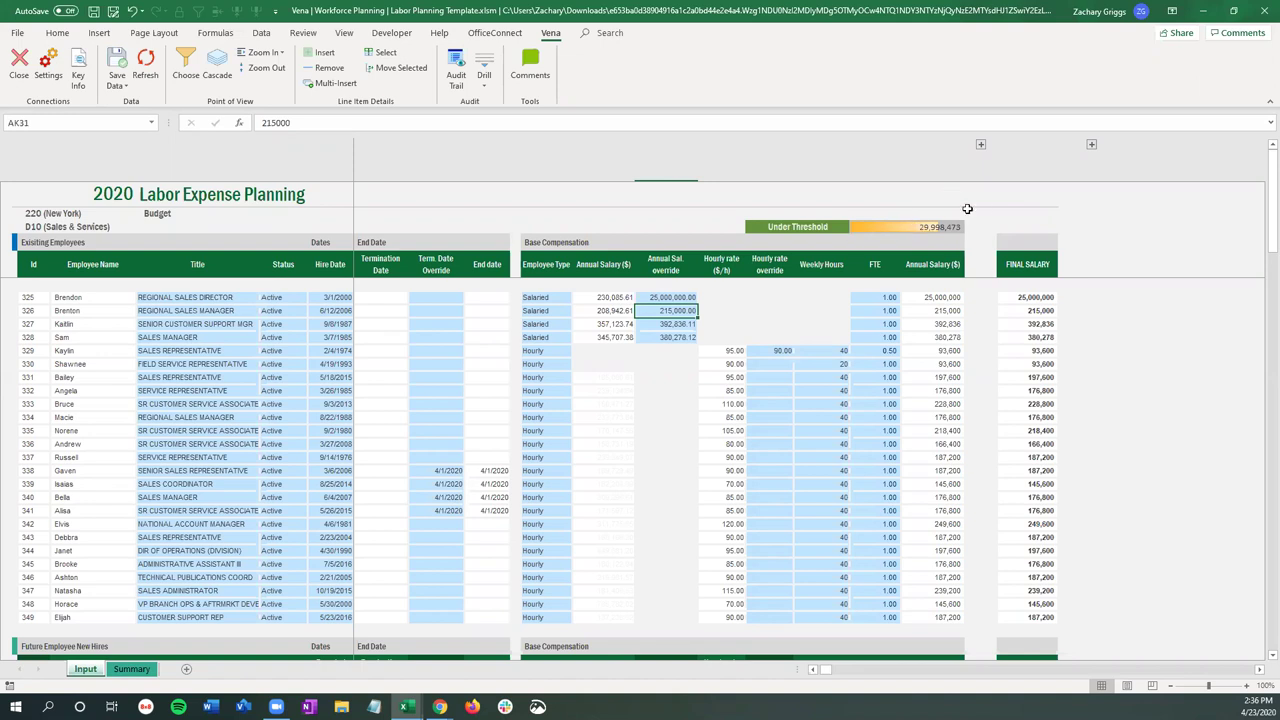
Step: Raise the regional sales director's annual salary override in AK30 to 250,000,000 to test the budget threshold
click(508, 124)
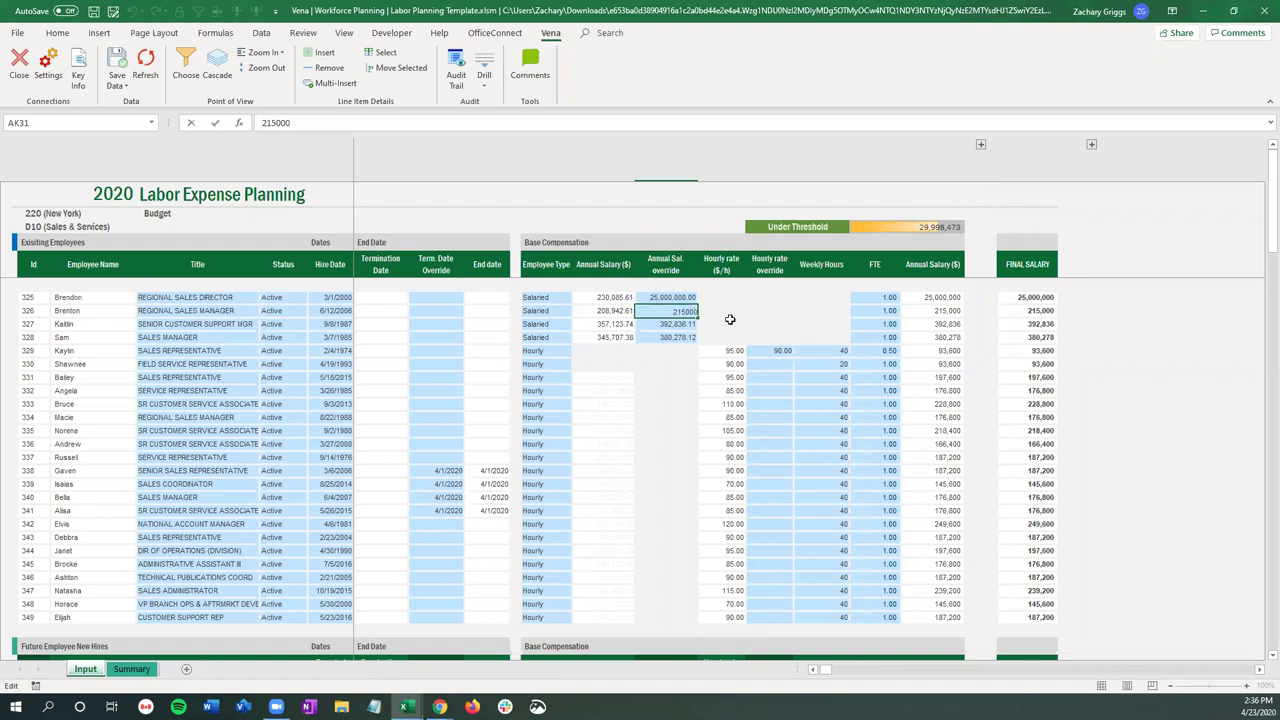
click(677, 296)
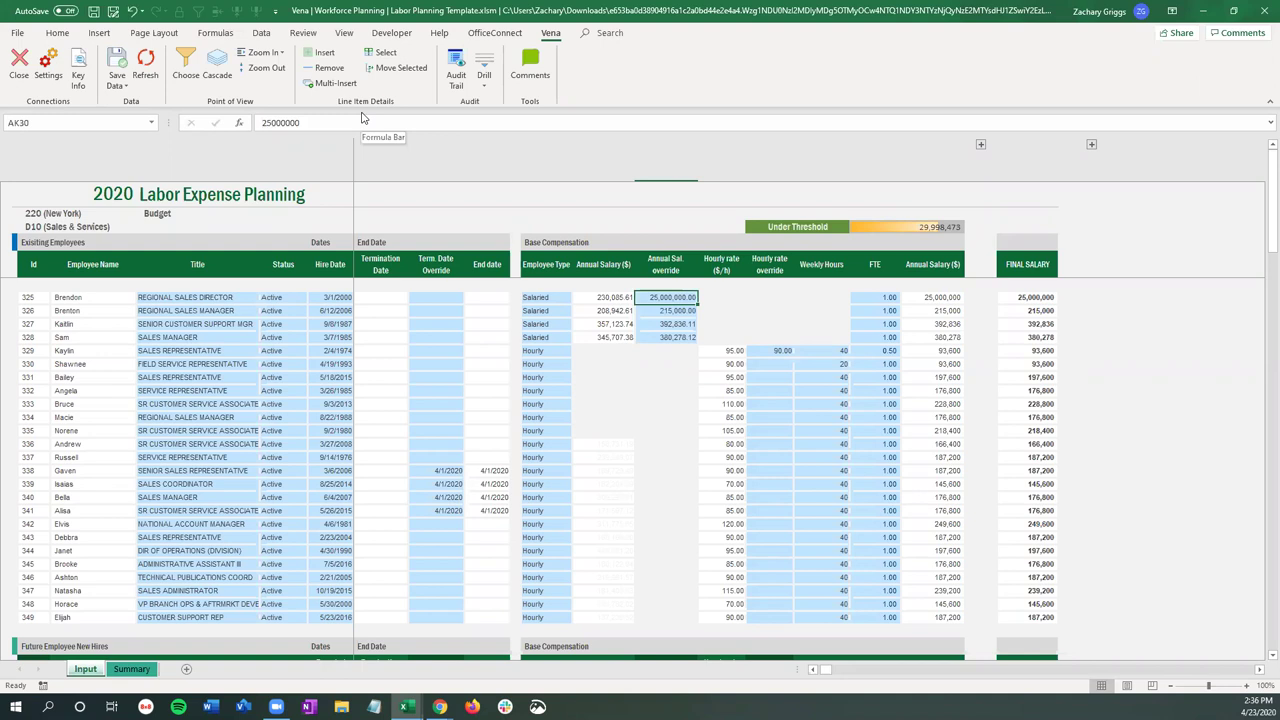
click(354, 122)
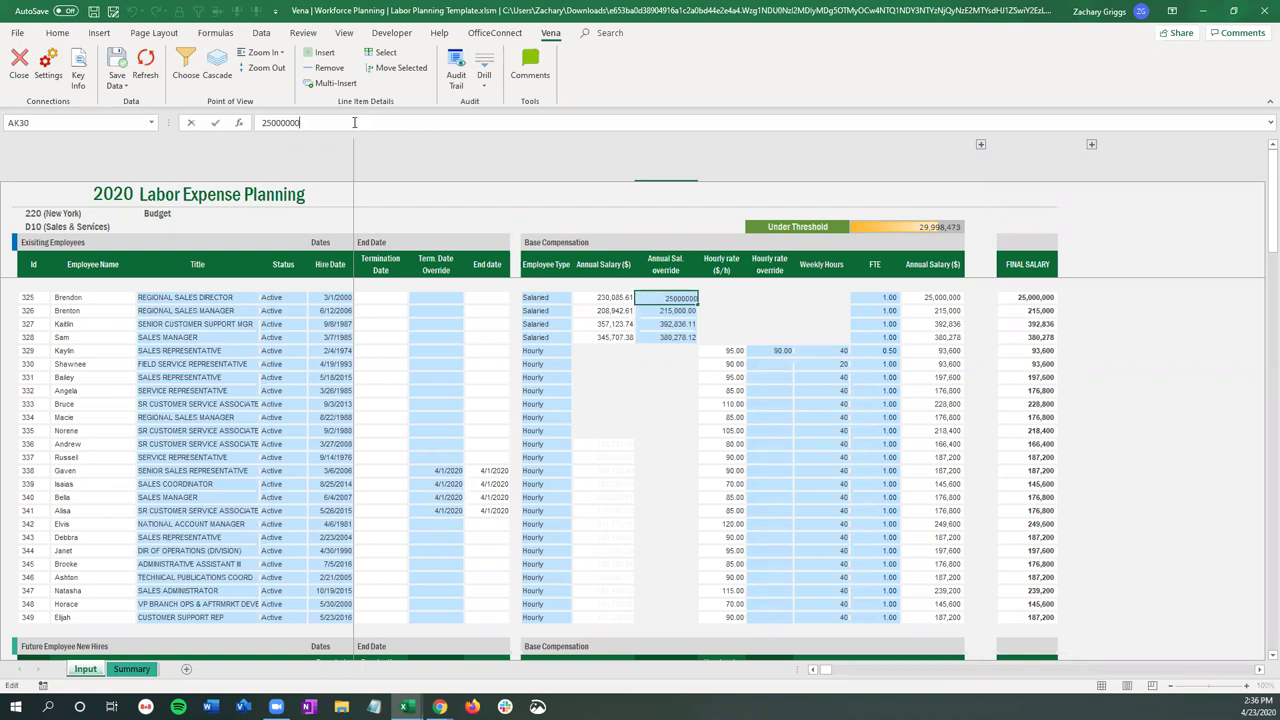
text(0)
key(Return)
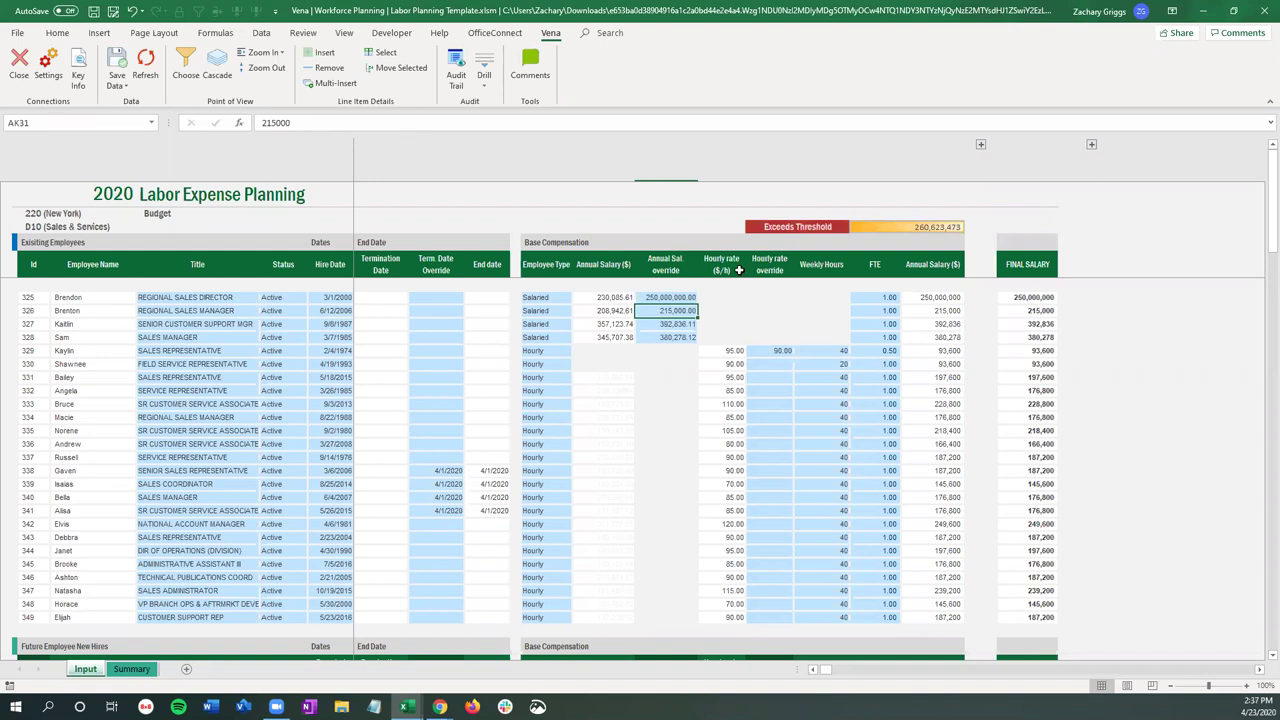
Step: Restore the annual salary override in AK30 to 250,000
right_click(662, 297)
click(636, 297)
click(339, 123)
key(BackSpace)
key(BackSpace)
key(BackSpace)
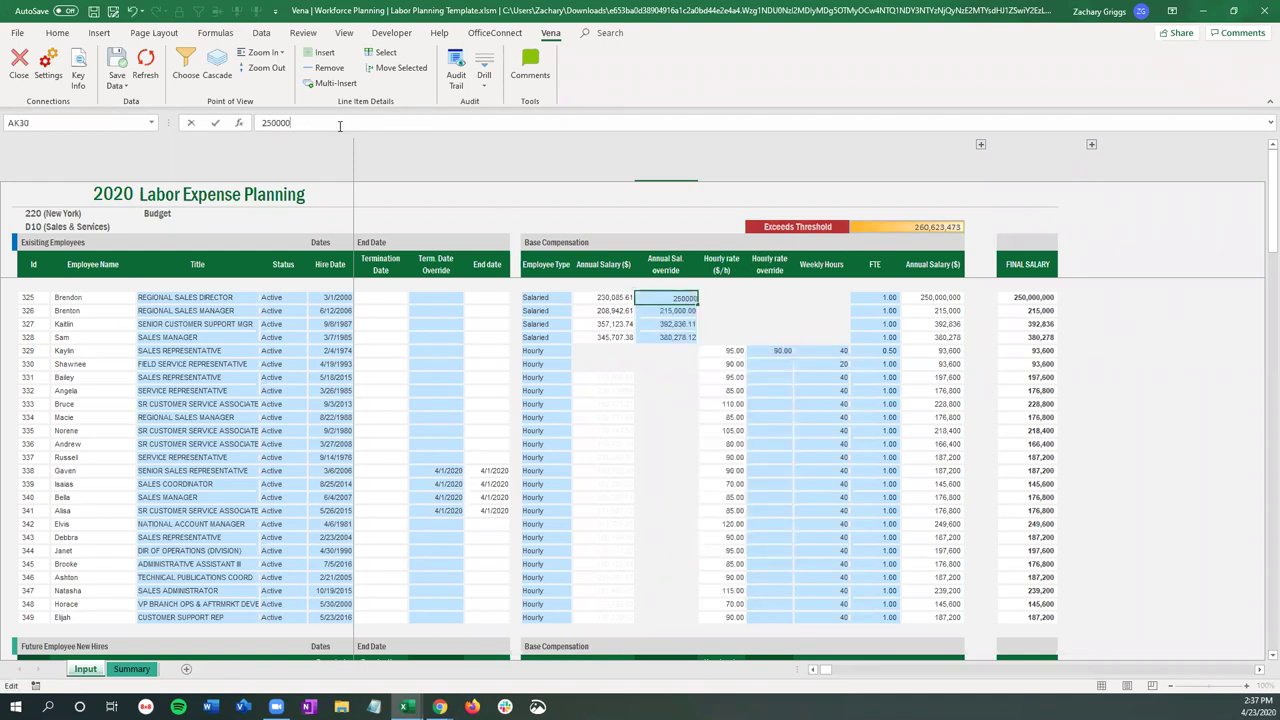
key(Return)
click(643, 405)
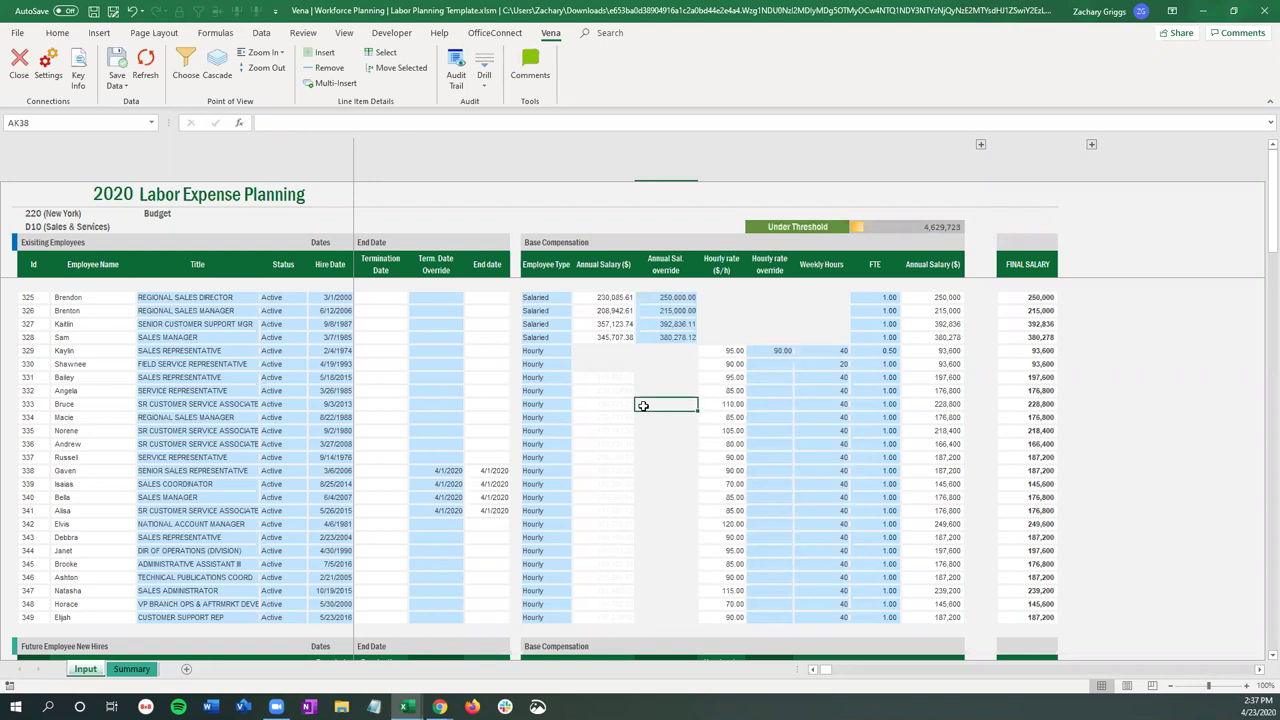
Step: Expand the collapsed adjustment columns before Final Salary to show the Adjustment 1 section
scroll(643, 405, right, 2)
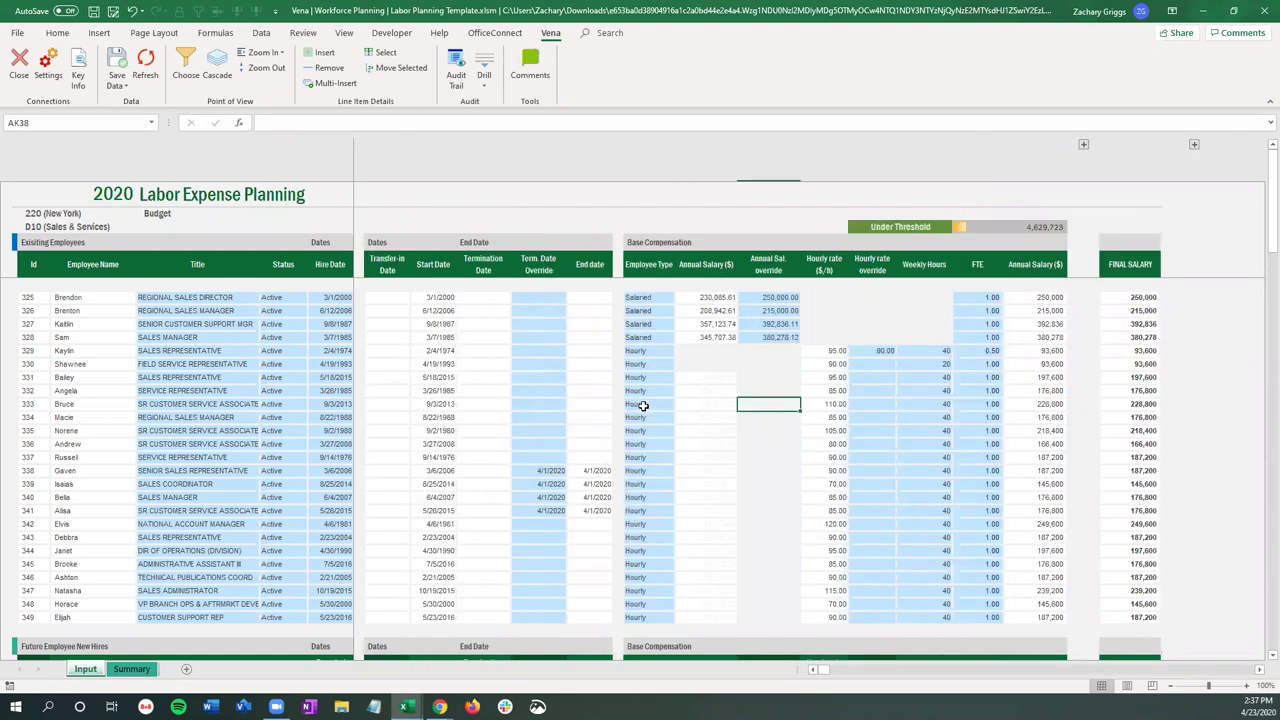
scroll(643, 405, right, 1)
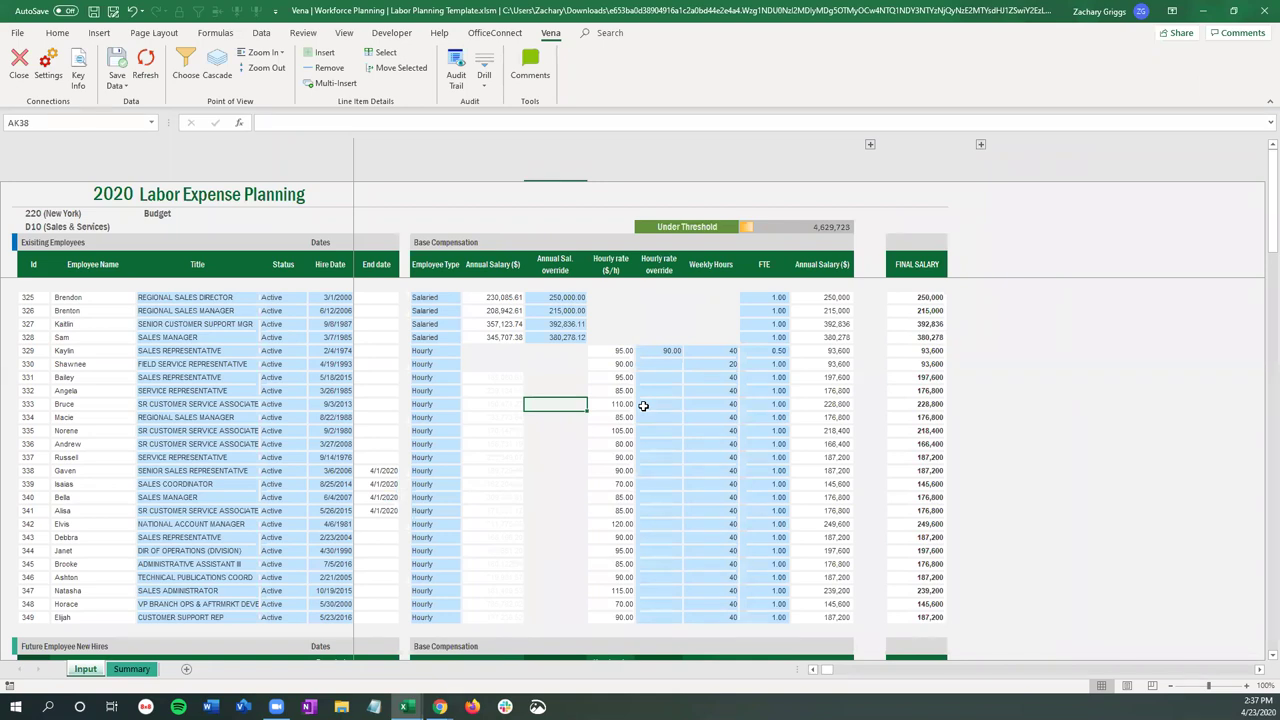
click(870, 145)
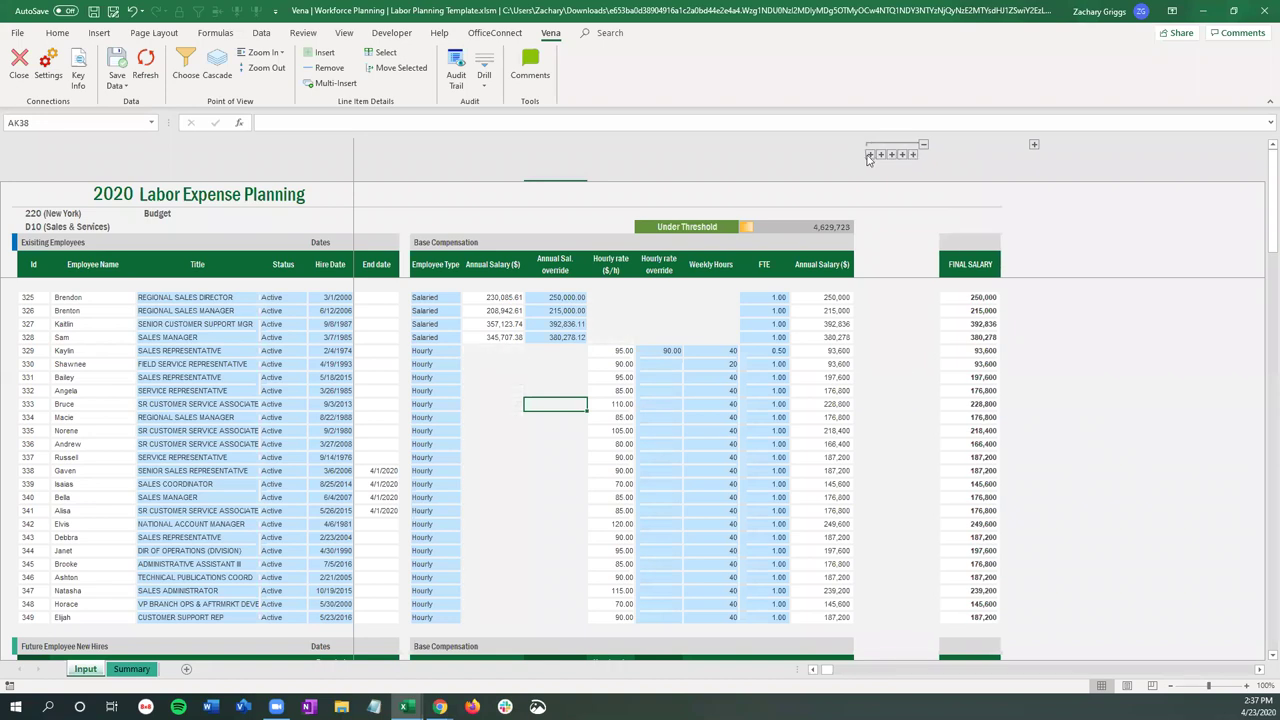
click(870, 155)
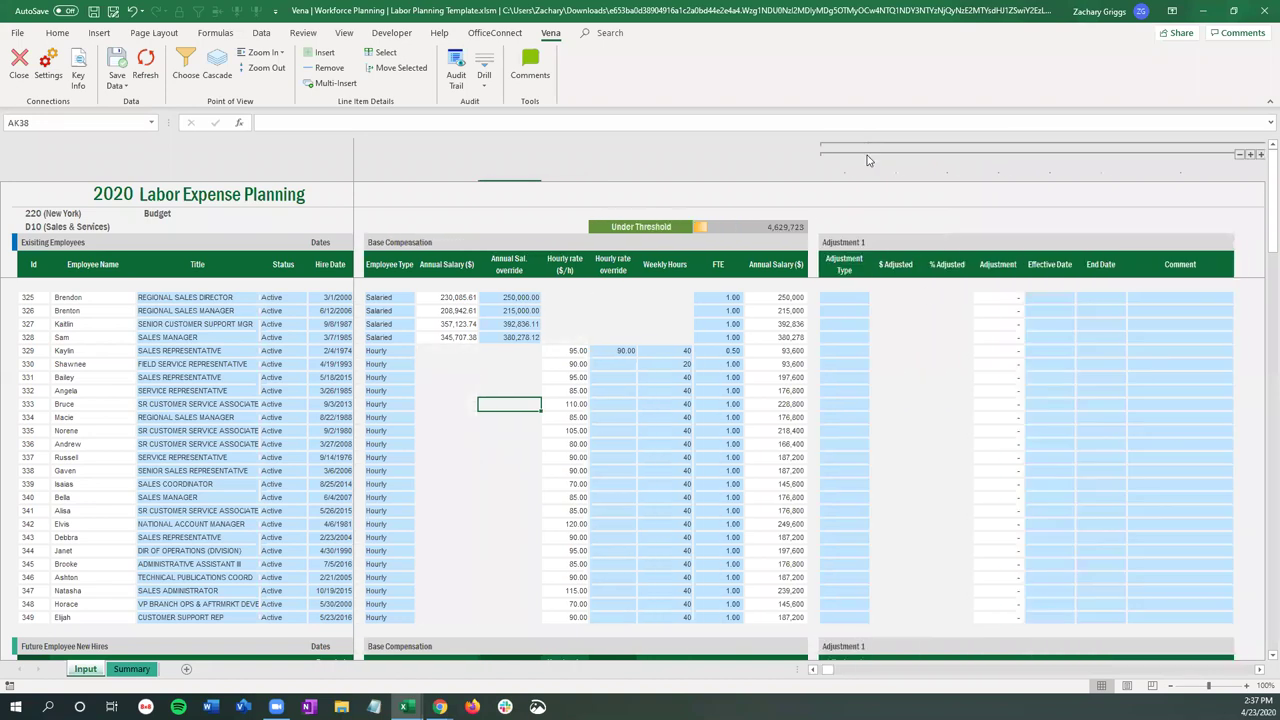
scroll(925, 293, right, 1)
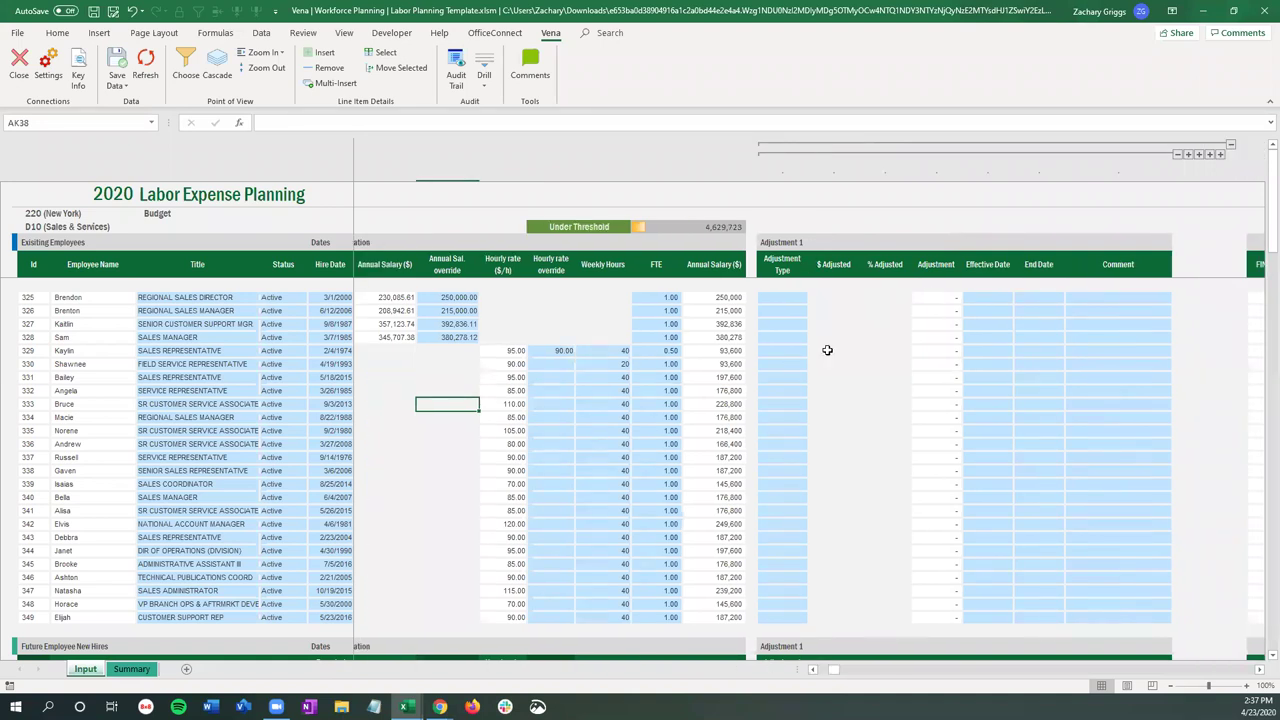
Step: Examine the salary adjustment accounts 5001 to 5005 on the Summary sheet and return to the Input sheet
click(131, 669)
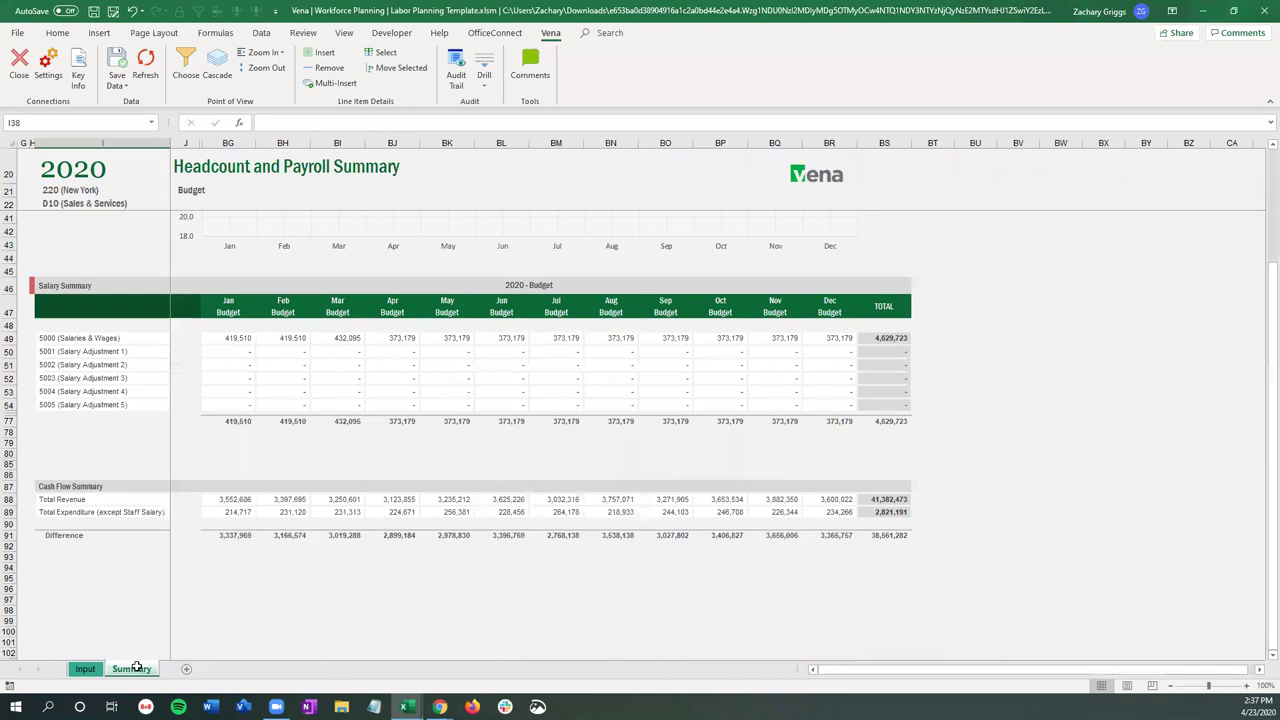
scroll(150, 400, up, 1)
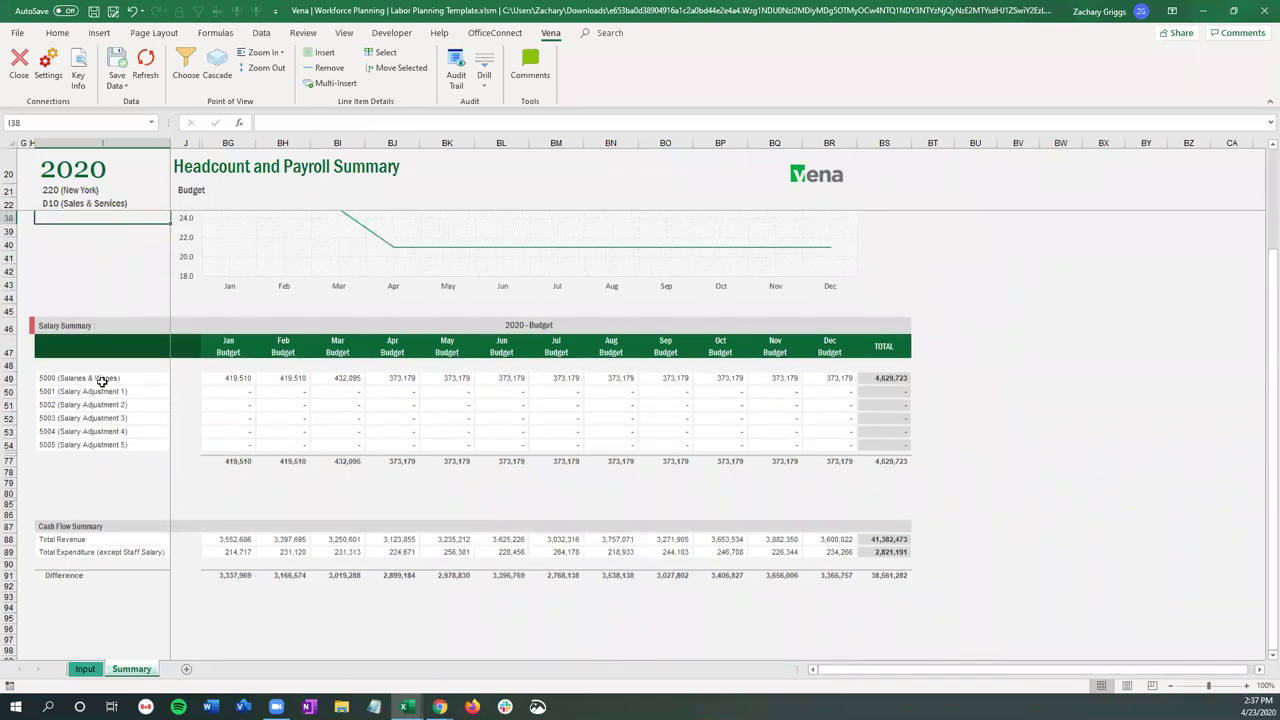
click(85, 669)
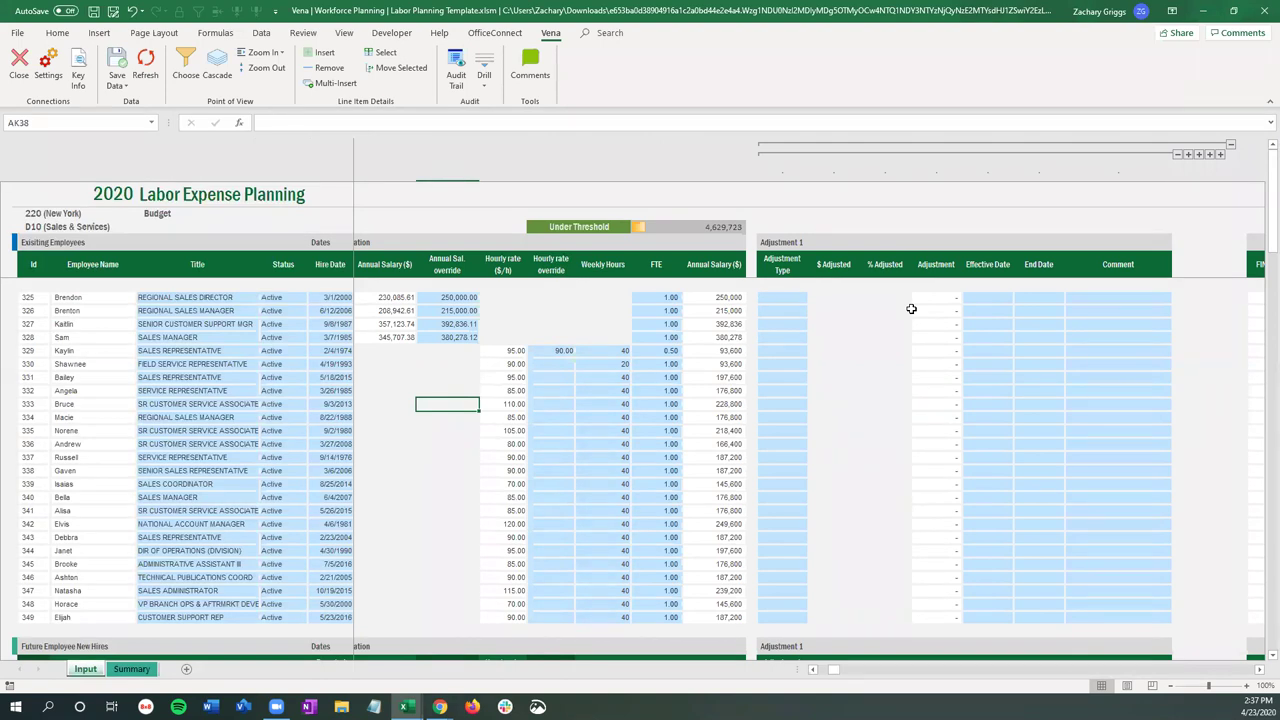
Step: Give the regional sales director in row 30 an Adjustment 1 of type Amount with 10,000 as the dollar adjustment
click(785, 311)
click(795, 300)
click(814, 298)
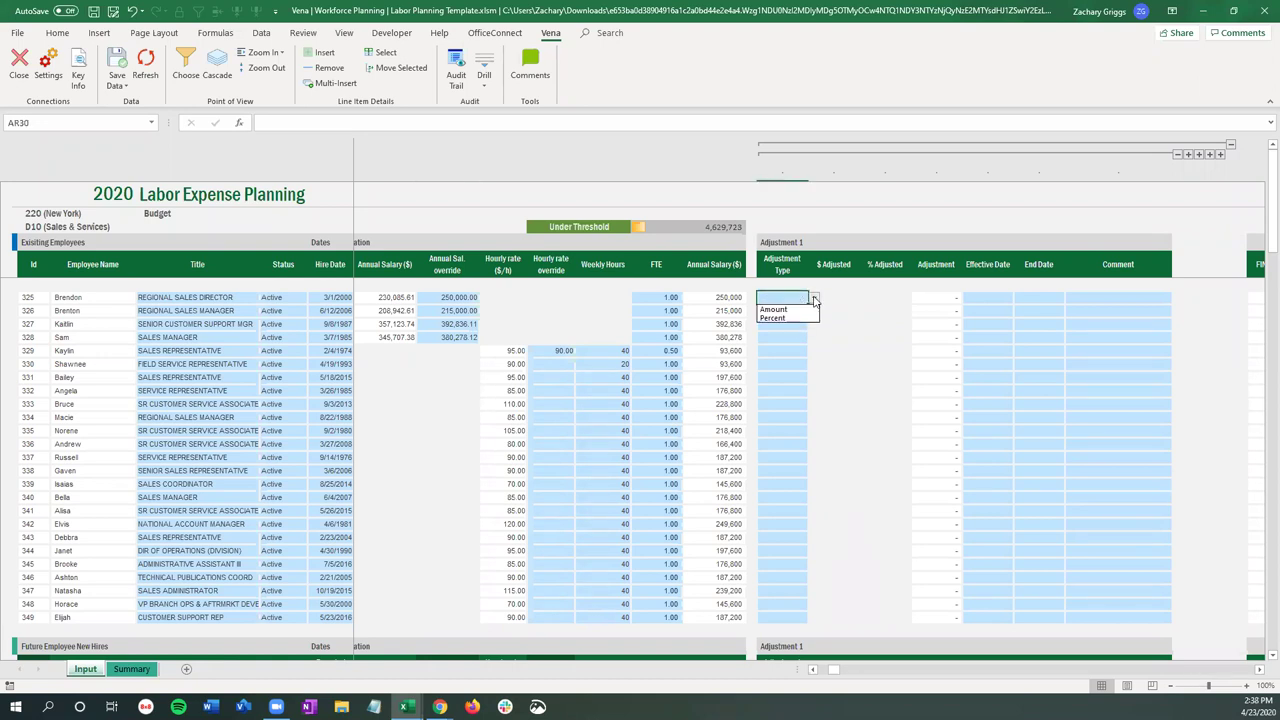
click(811, 310)
click(805, 312)
click(815, 312)
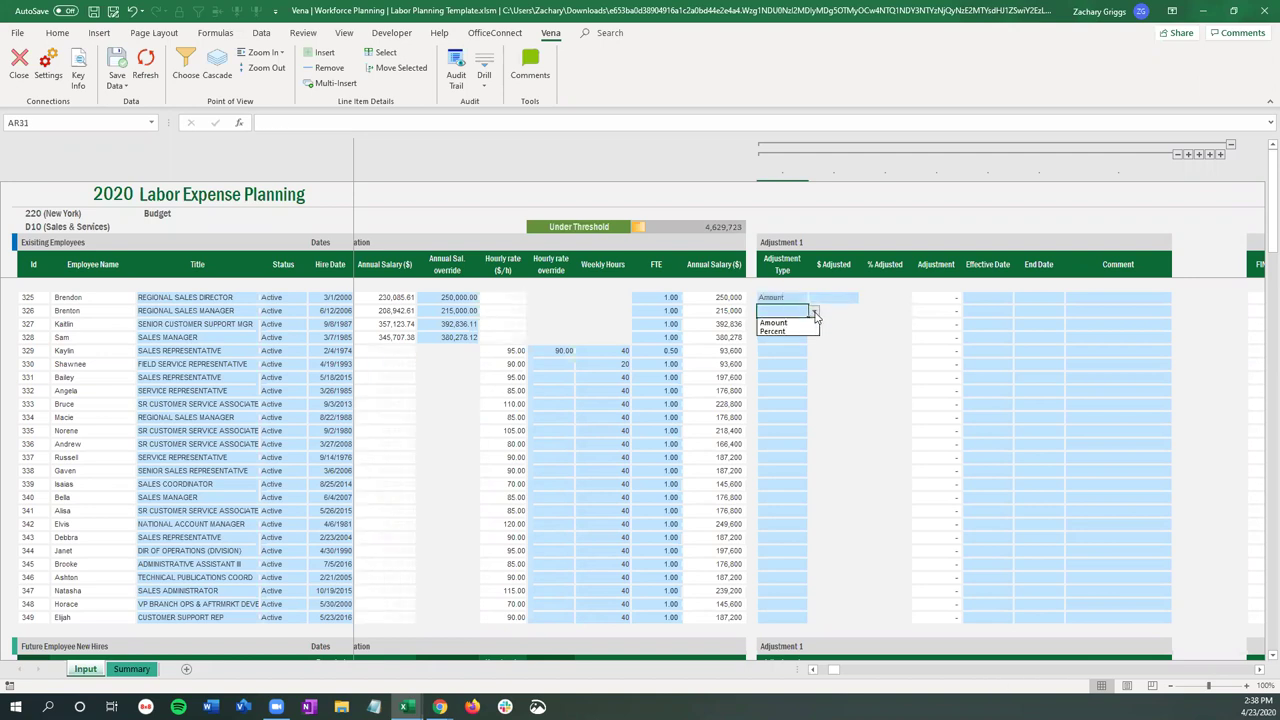
click(822, 297)
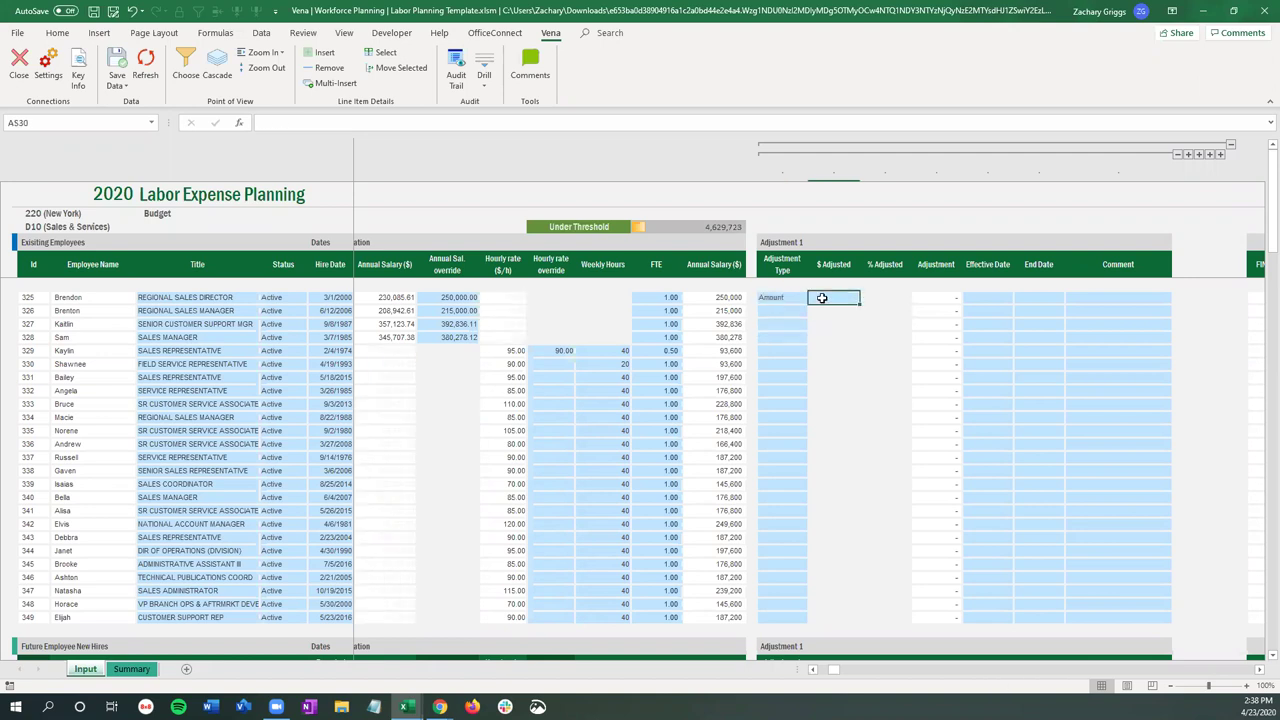
text(10000)
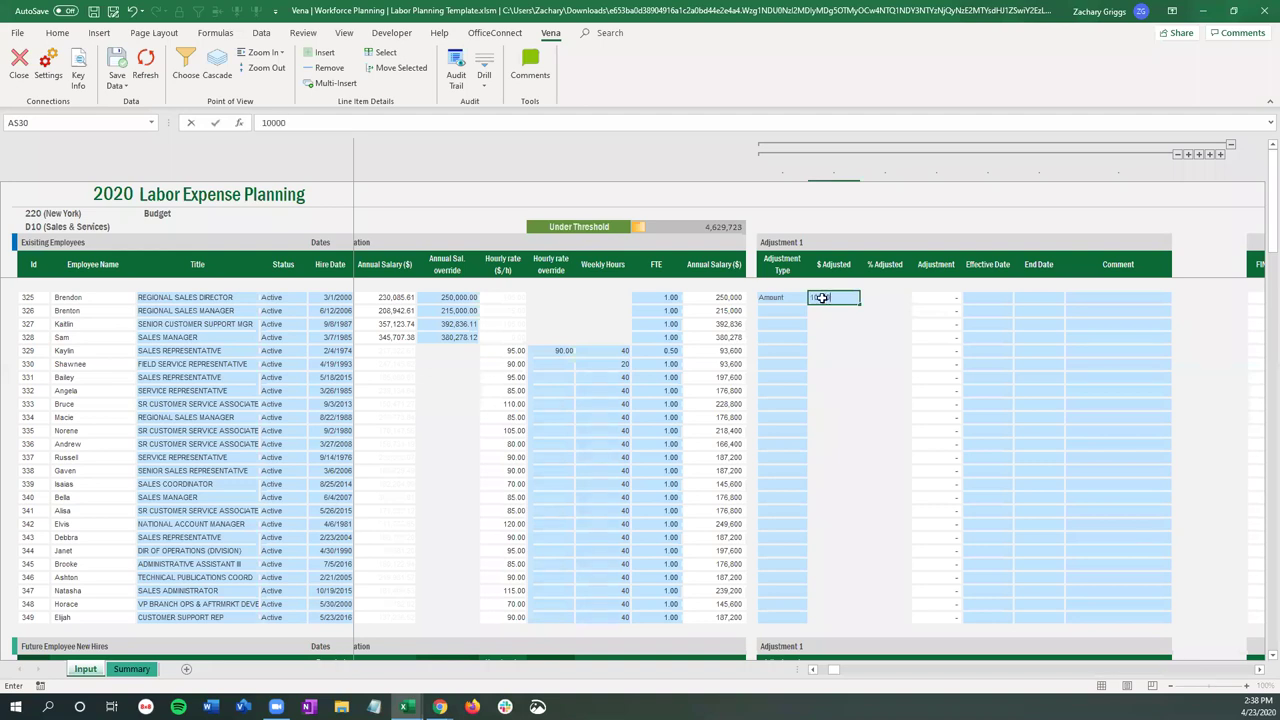
key(Return)
Step: Set row 30's Adjustment 1 effective date to 3/1/2020 and its comment to Merit Increase
scroll(886, 337, right, 5)
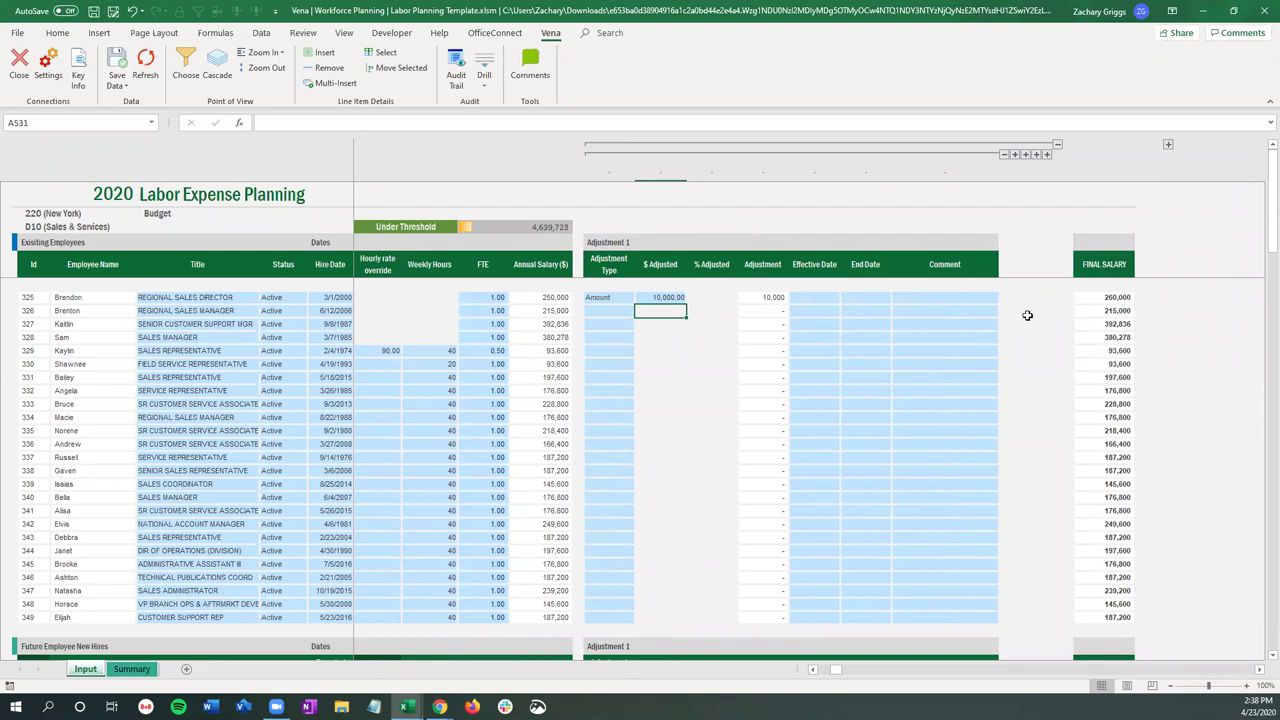
click(792, 299)
text(3/1/2020)
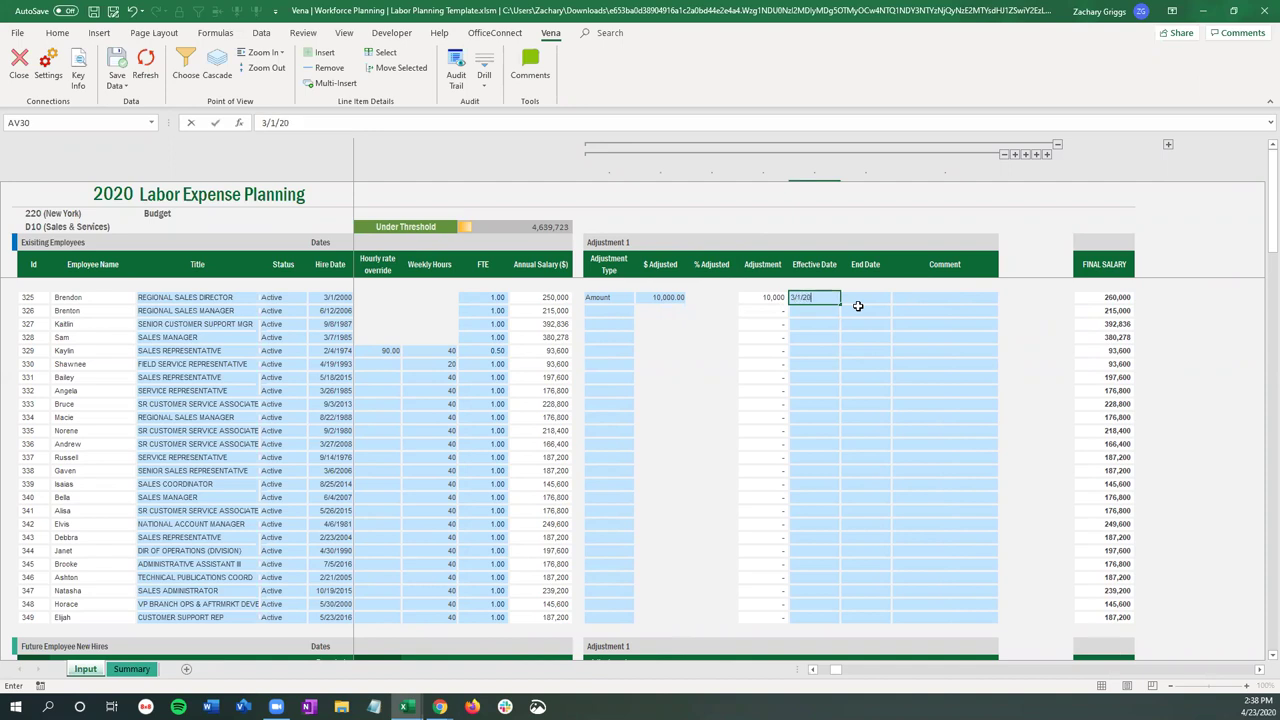
key(Tab)
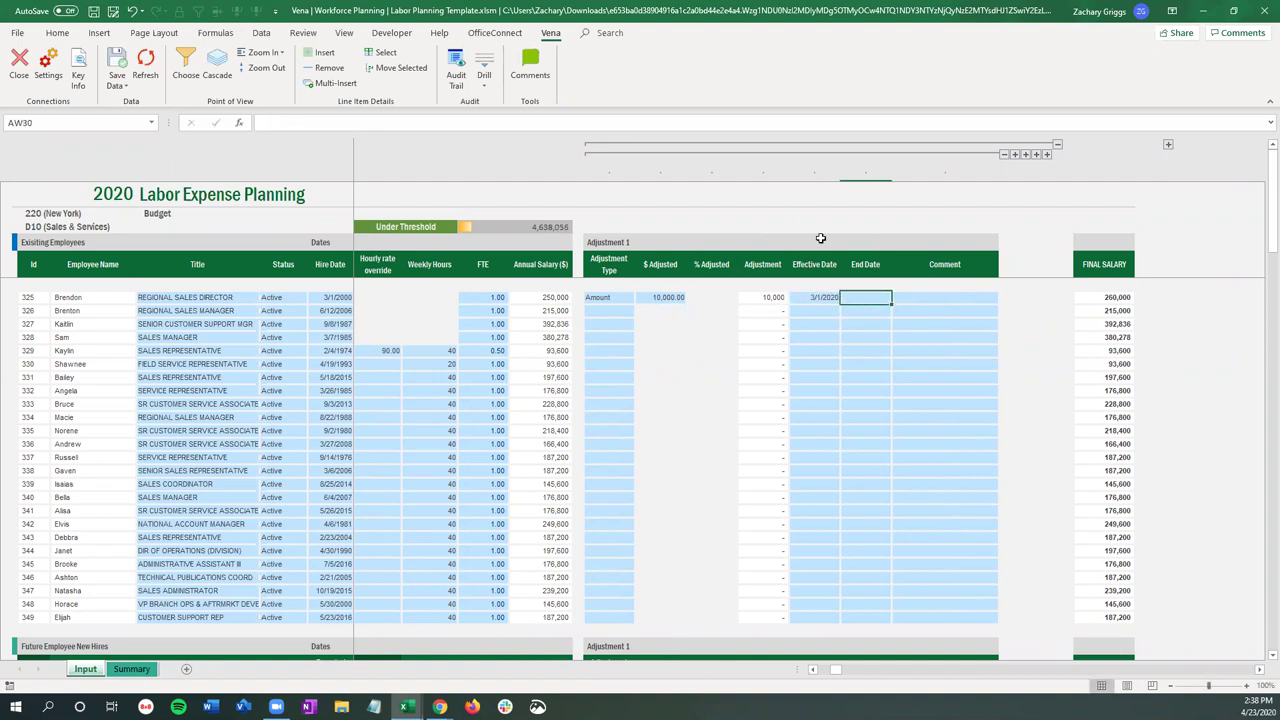
click(936, 296)
text(Merit)
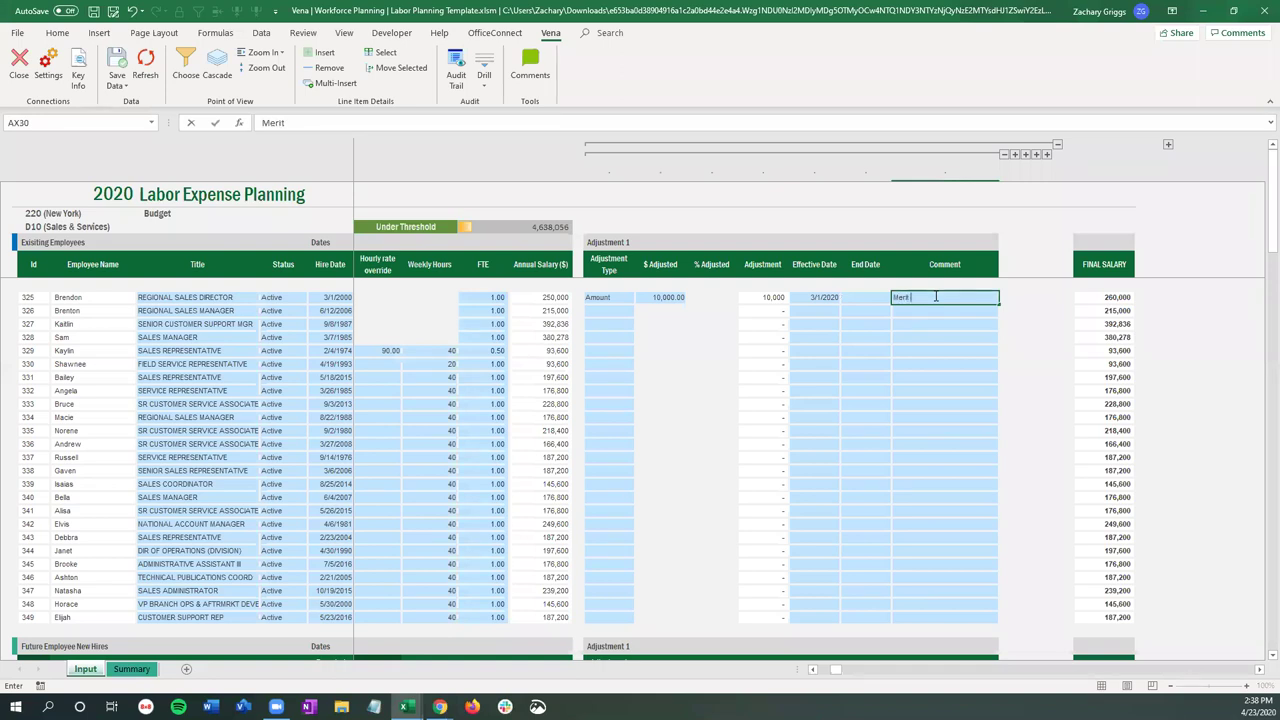
text( Increase)
key(Return)
Step: Examine the Salary Adjustment 1 amounts by month on the Summary sheet, starting with March in BI50
click(131, 669)
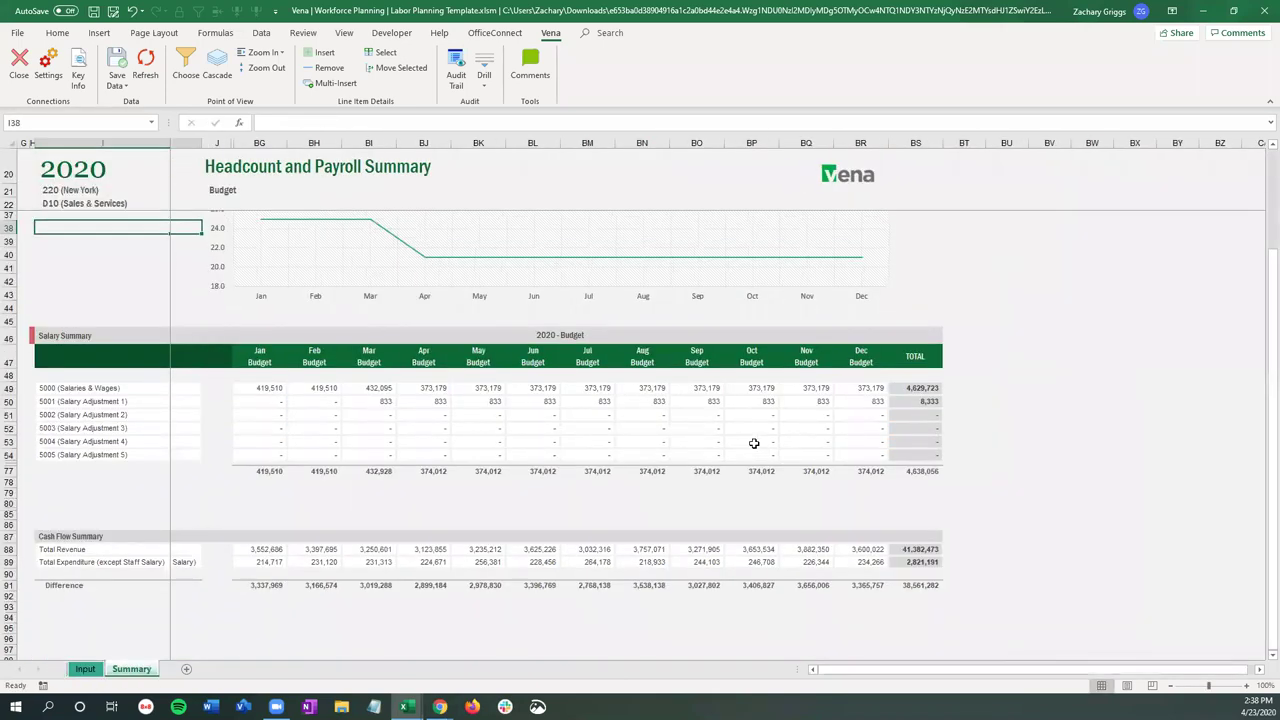
scroll(700, 446, up, 2)
click(338, 458)
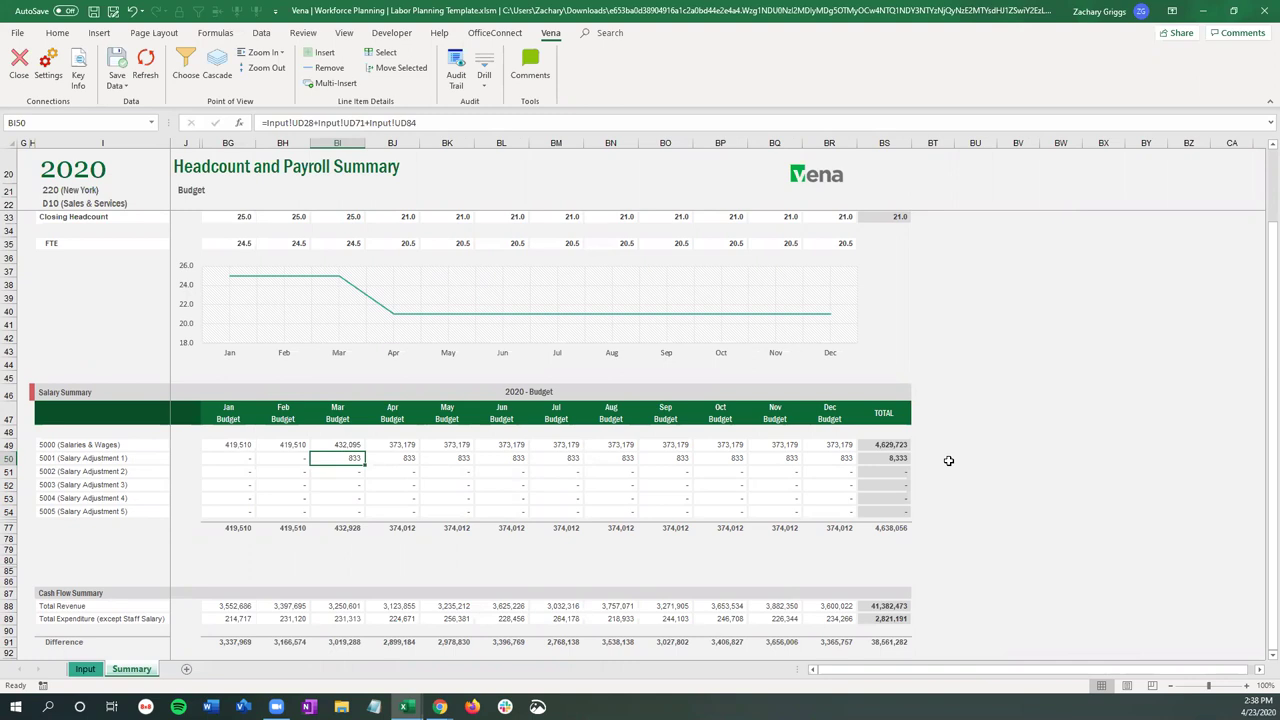
Step: Expand the Adjustment 2 columns on the Input sheet and set the adjustment type of rows 31 and 32 to Percent
click(85, 669)
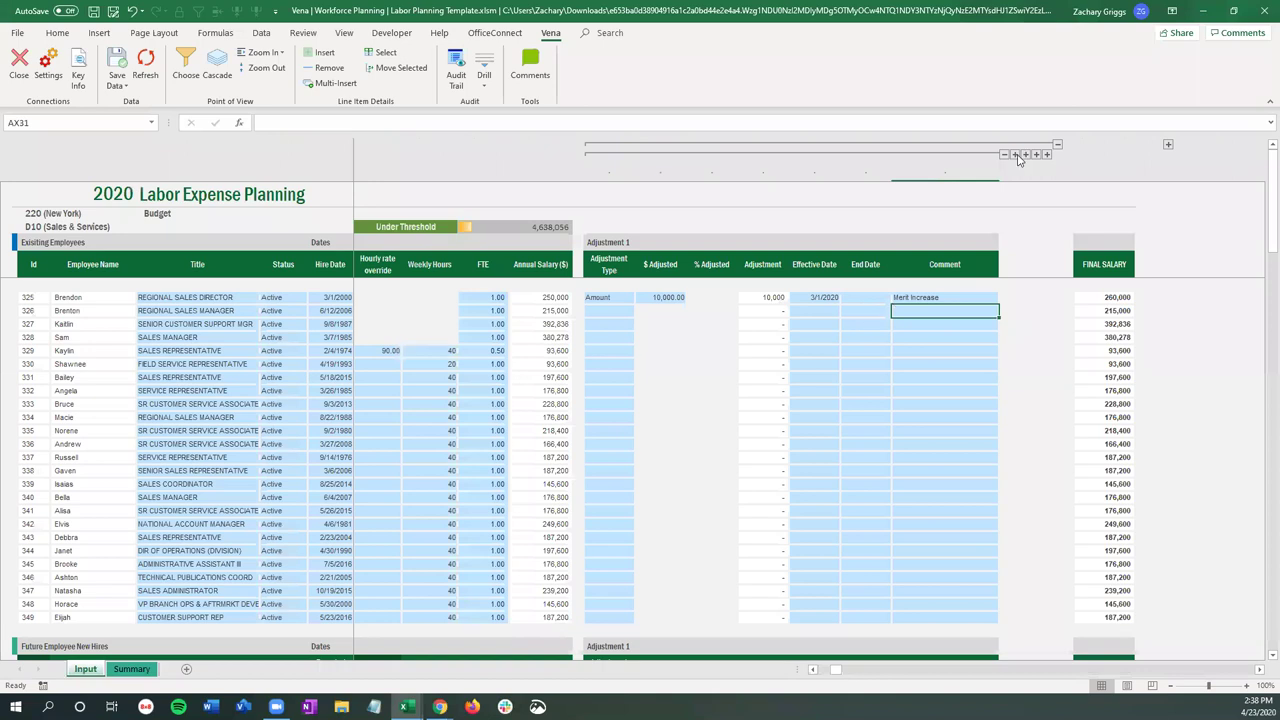
click(1015, 154)
scroll(918, 372, right, 5)
click(600, 310)
click(628, 312)
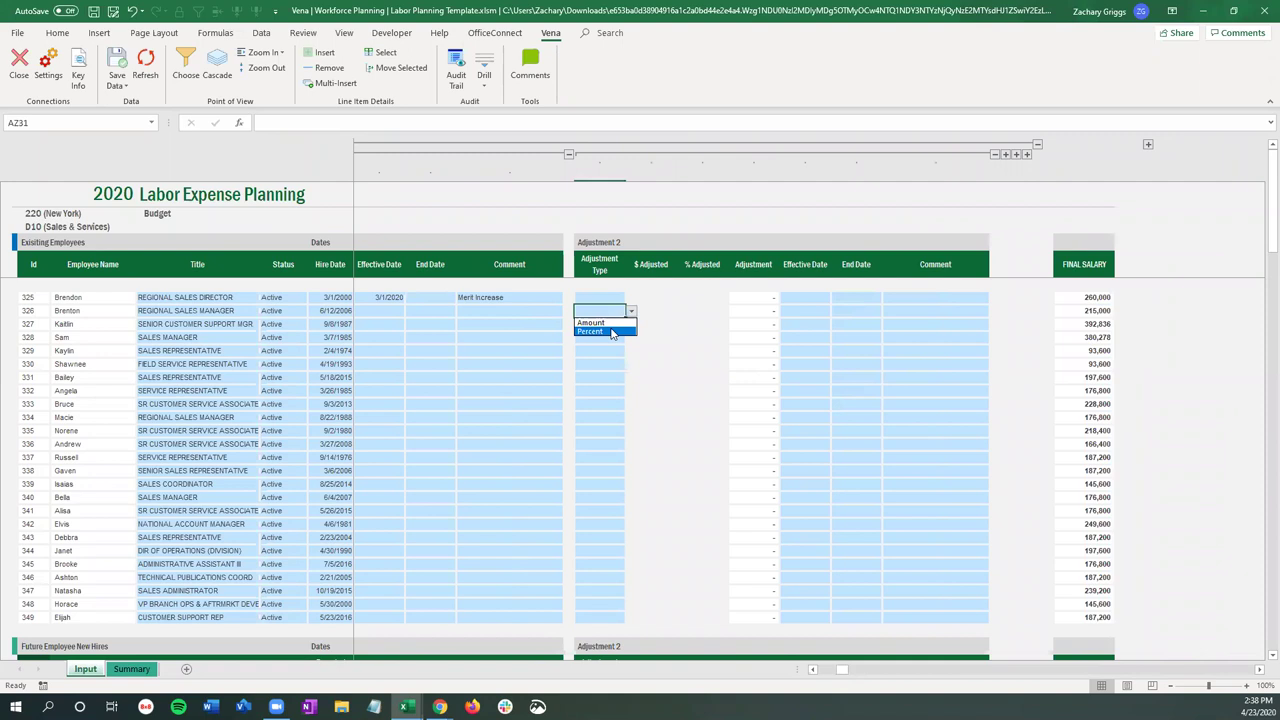
click(615, 324)
click(615, 324)
click(631, 325)
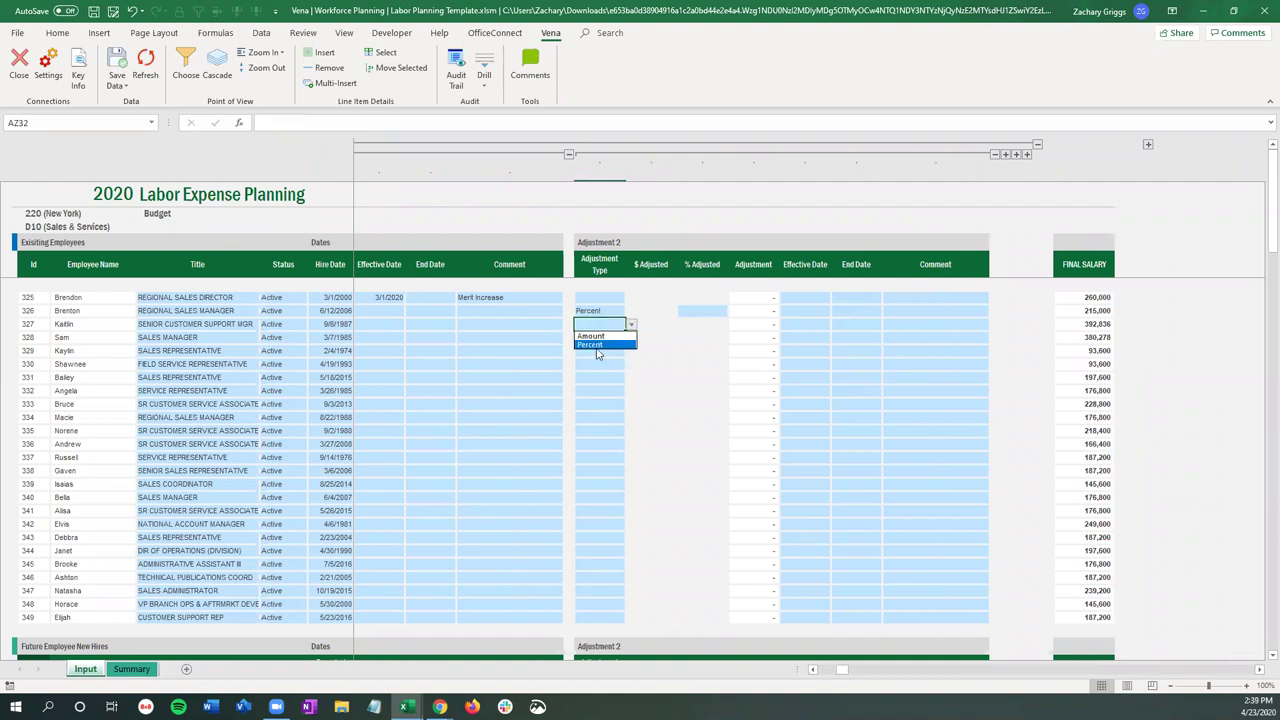
click(592, 345)
Step: Enter 2% as the Adjustment 2 percentage for the employees in rows 31 and 32
click(702, 311)
text(2%)
key(Return)
text(2%)
key(Return)
Step: Set the Adjustment 2 effective date to 1/1/20 in row 31 and copy it to row 32
click(807, 310)
text(1/1/20/)
key(Return)
double_click(809, 310)
key(BackSpace)
text(20)
key(ctrl+Return)
key(ctrl+c)
key(shift+Down)
key(ctrl+v)
Step: Enter COLA as the Adjustment 2 comment for the employees in rows 31 and 32
key(Right)
key(Right)
key(F2)
text(COLA)
key(Return)
text(C)
key(Return)
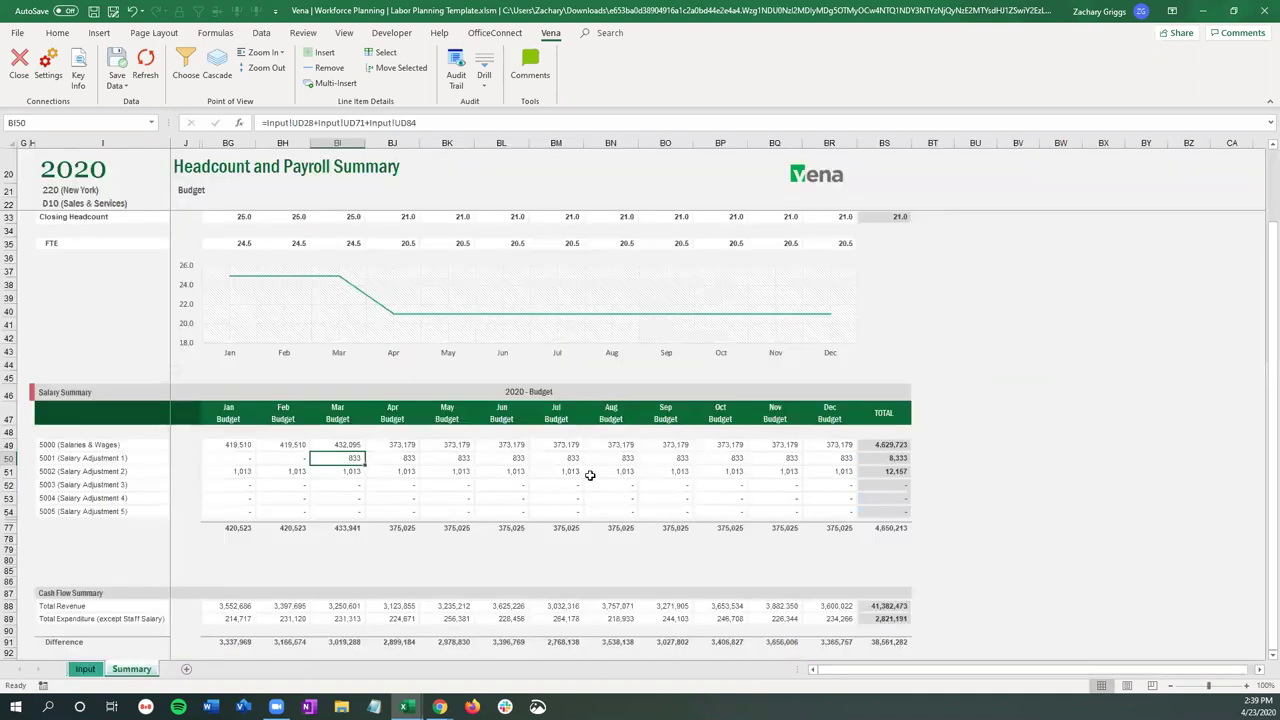
Step: Examine the monthly Salary Adjustment 2 amounts on the Summary sheet, and switch to the Book1 workbook
click(131, 668)
click(232, 472)
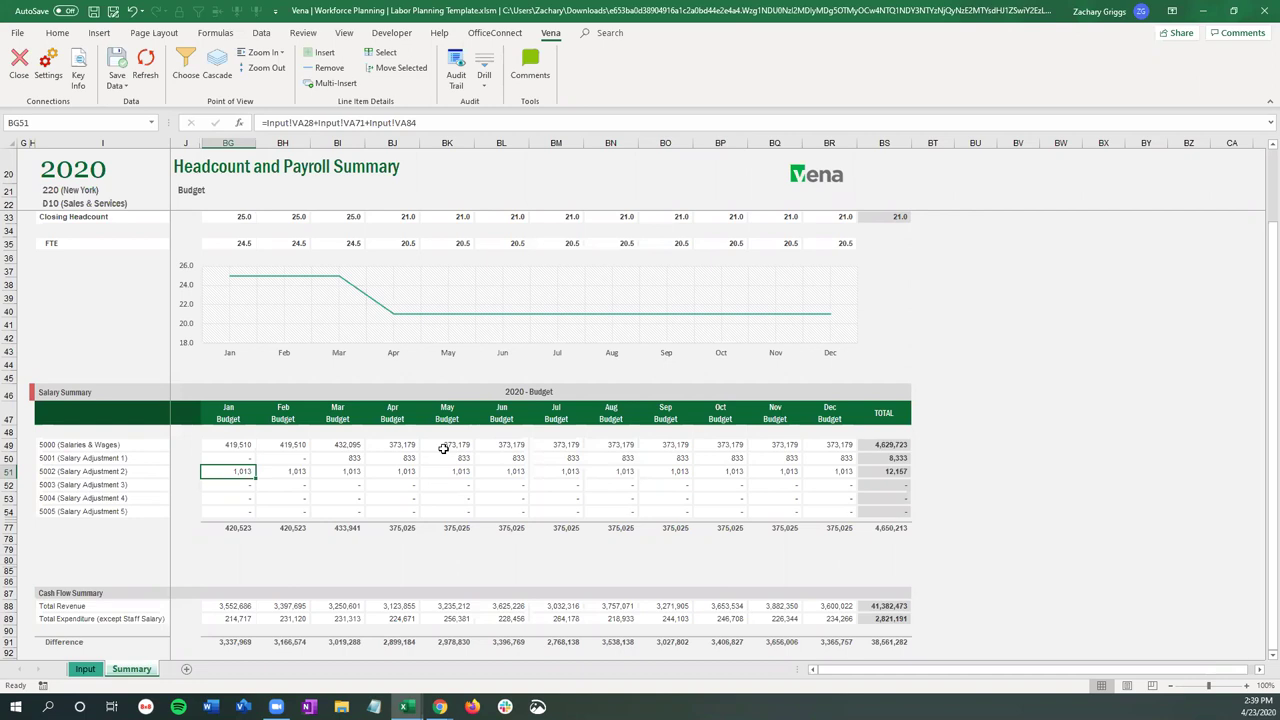
key(ctrl+Tab)
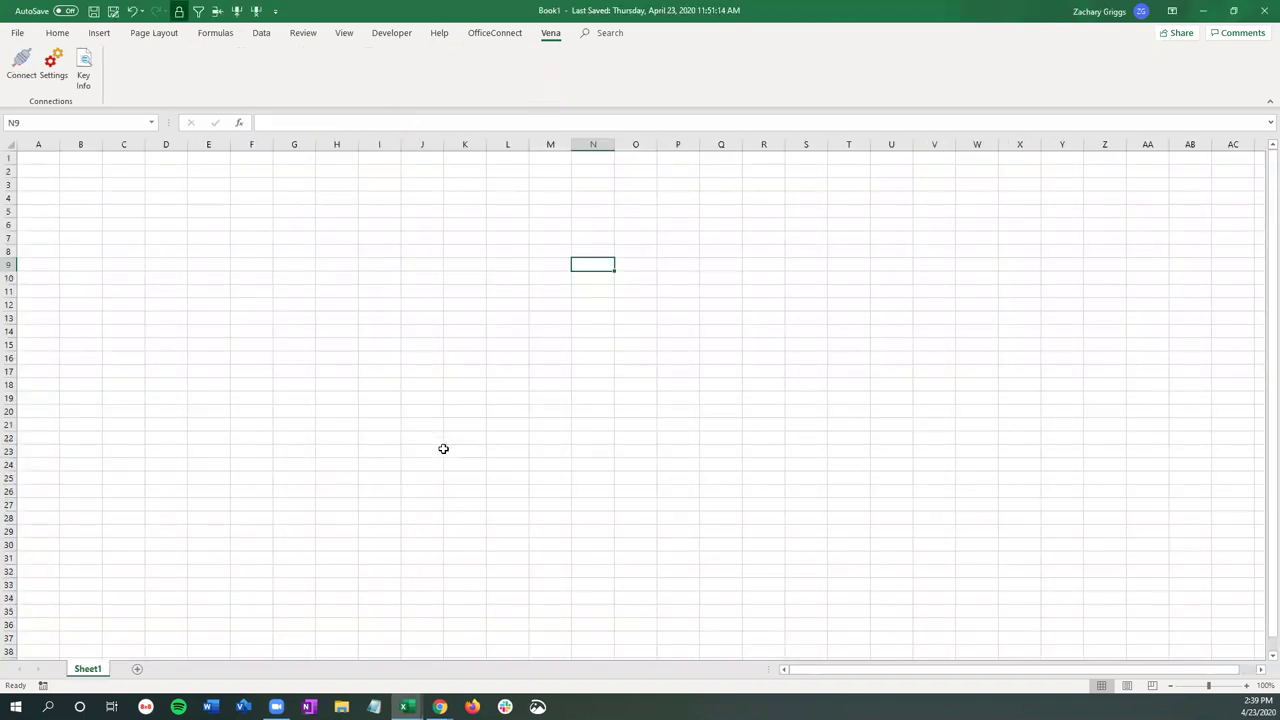
Step: Return to the Input sheet of the labor planning template and collapse the salary adjustment columns
key(ctrl+Tab)
click(85, 668)
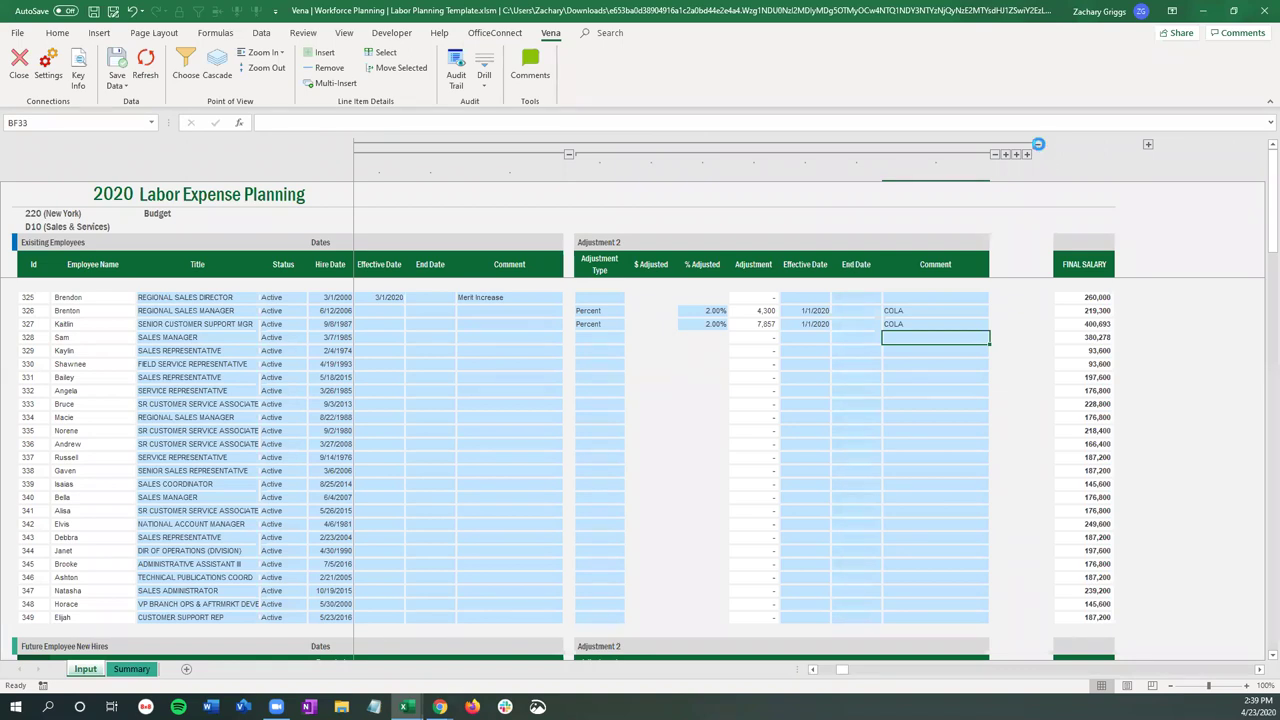
click(1038, 144)
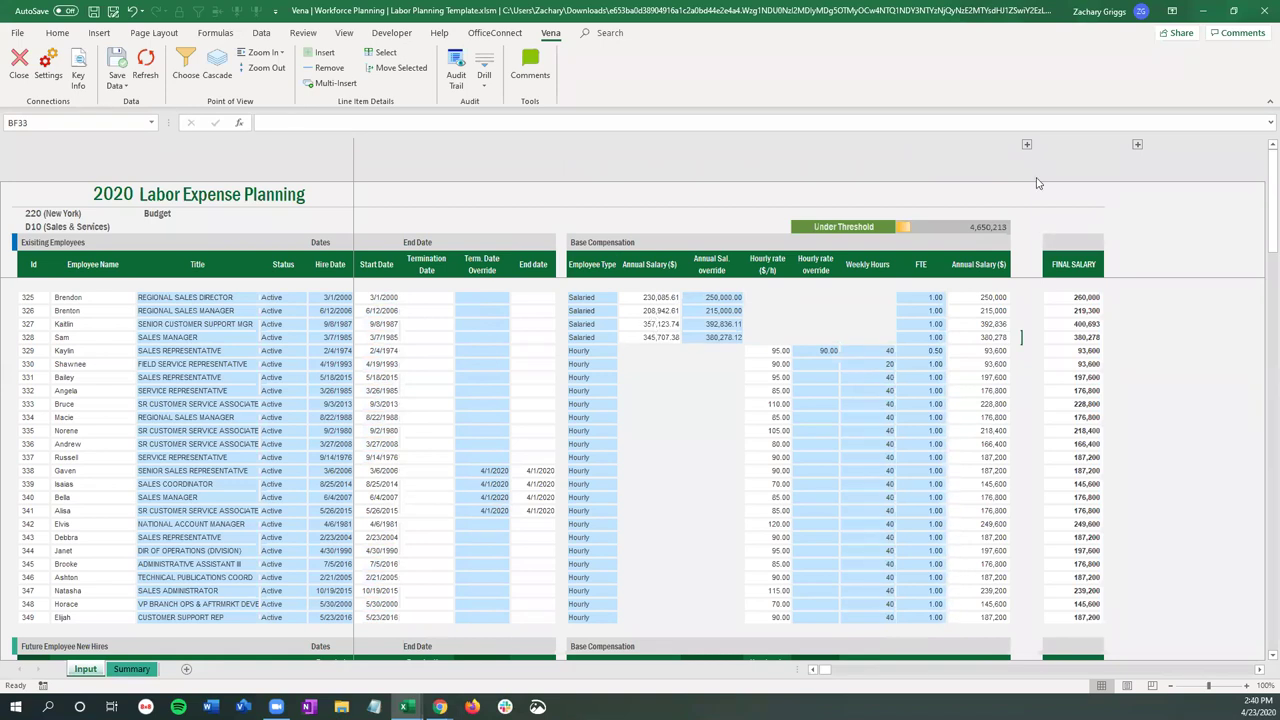
Step: Expand the calculation columns and examine the monthly FUTA and 401k employer match amounts for existing employees, and collapse them again
click(1137, 145)
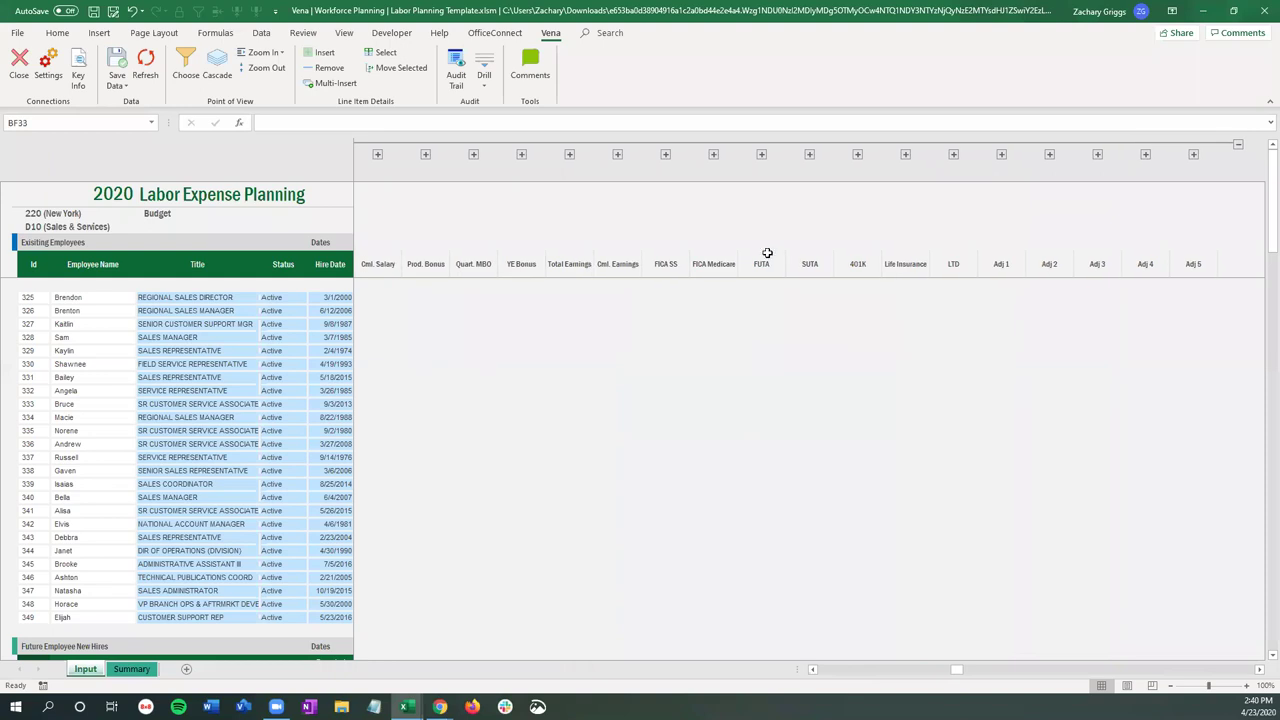
click(761, 156)
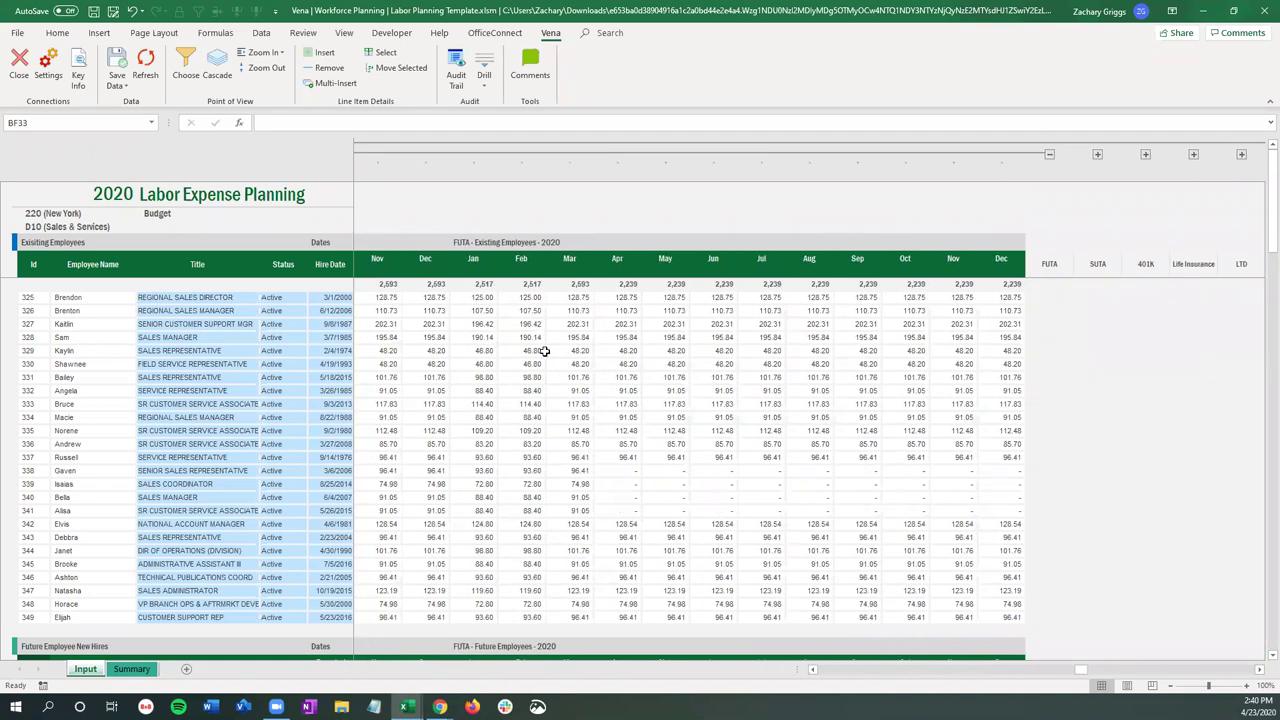
click(1049, 155)
click(521, 154)
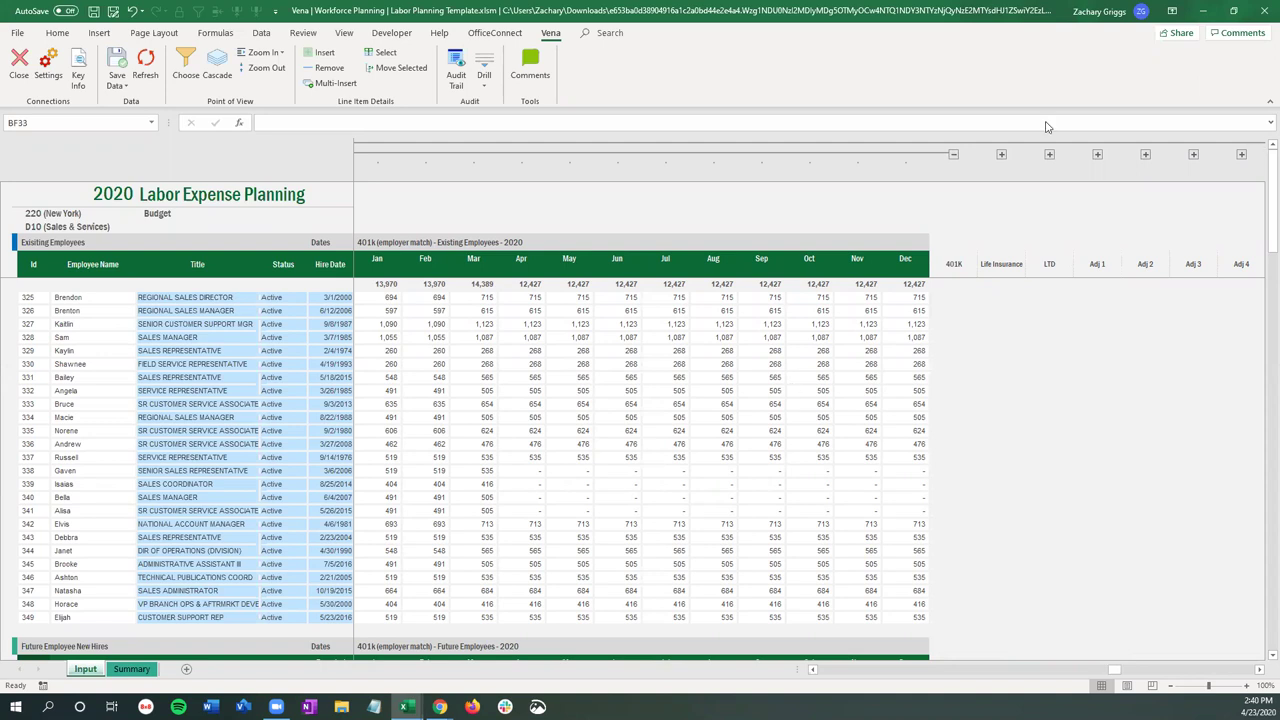
click(953, 154)
click(758, 144)
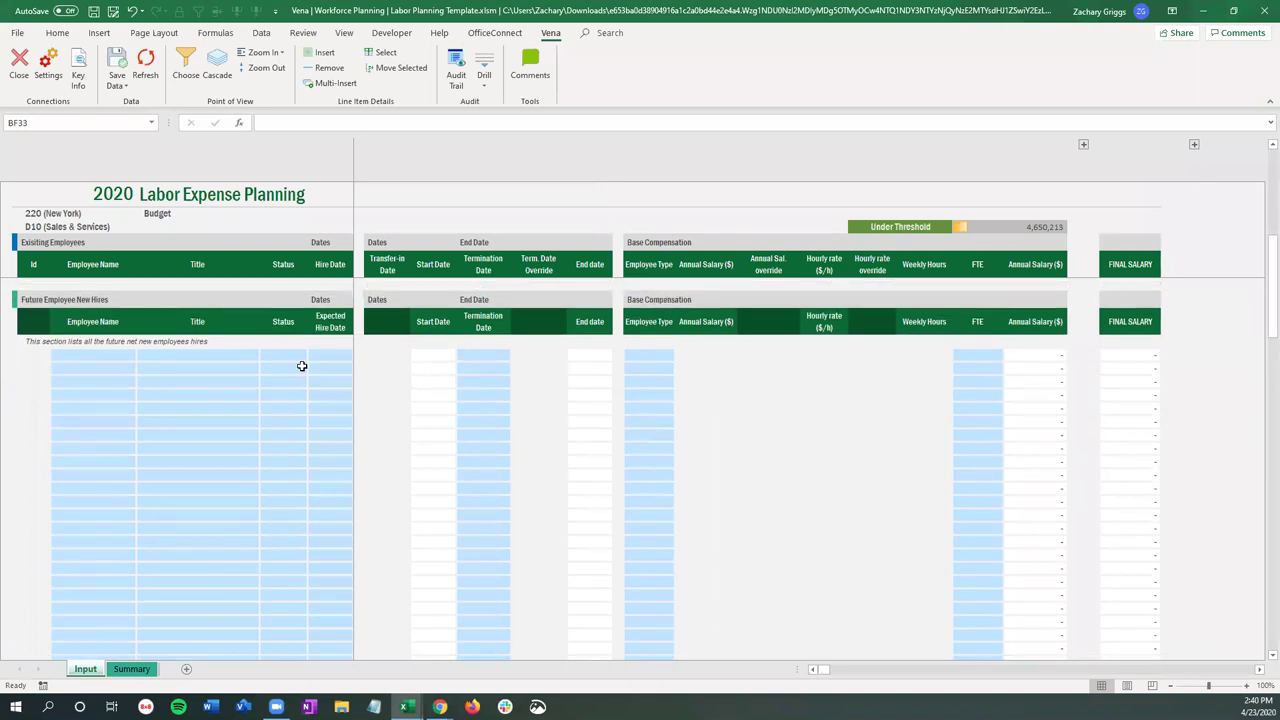
Step: Enter the employee names of three new hires in the first three rows of the Future Employee New Hires section
click(300, 367)
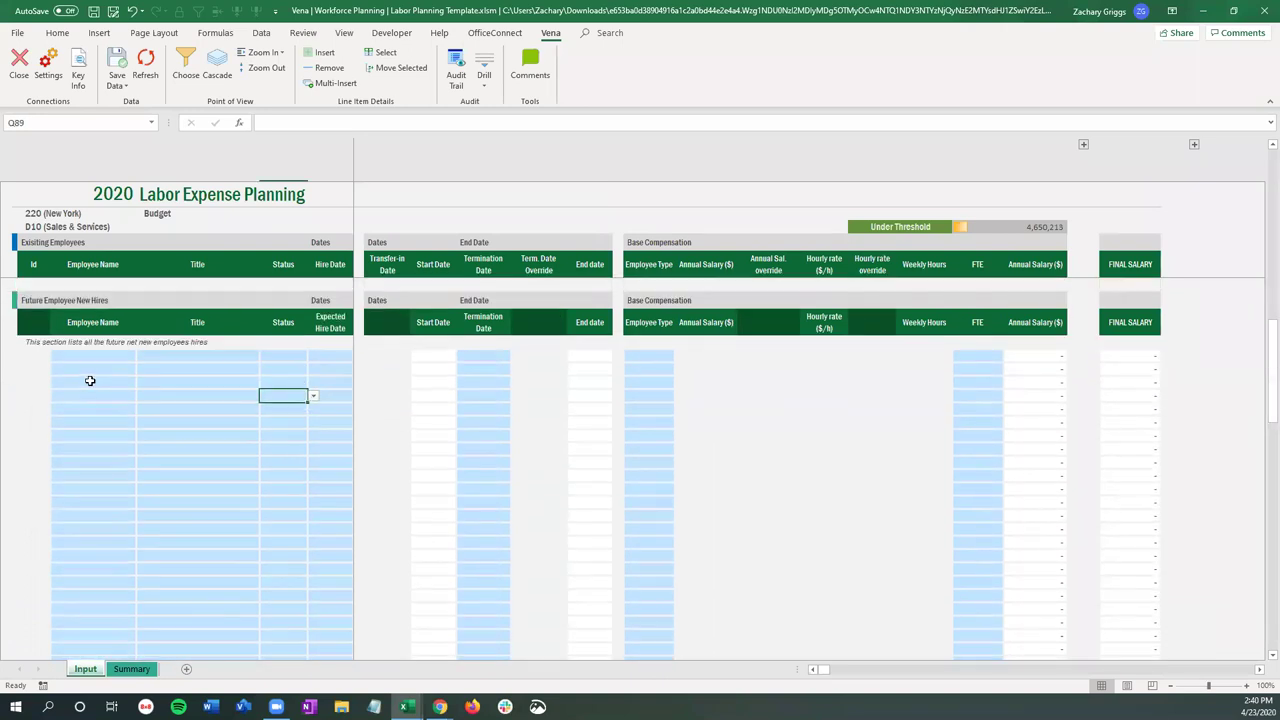
click(80, 360)
text(Jim)
key(Return)
text(Jane)
key(Return)
text(Joe)
key(Return)
Step: Enter AP, AR and IT as the titles of the three new hires, in that order
click(143, 372)
text(AP)
key(Return)
text(AR)
key(Return)
text(IT)
key(Return)
Step: Set the status of all three new hires to Future
click(292, 373)
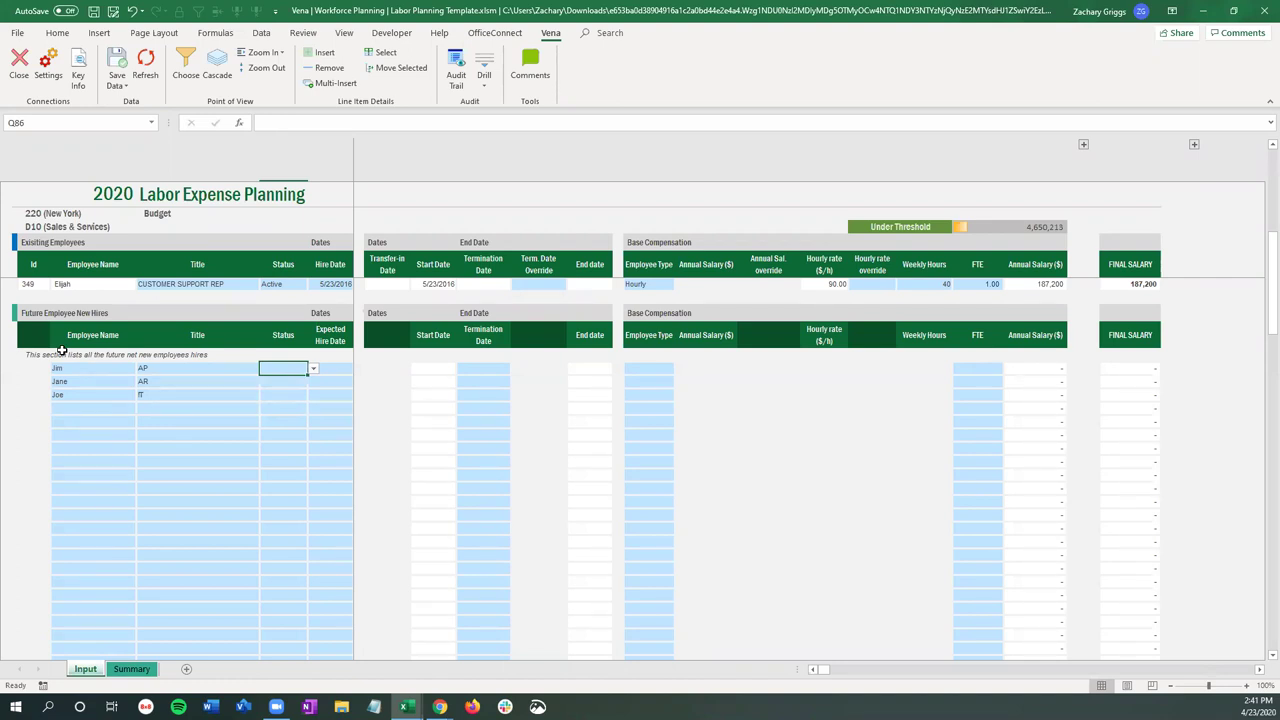
click(313, 369)
click(285, 380)
click(309, 384)
click(312, 383)
click(285, 394)
click(309, 397)
click(313, 396)
click(285, 407)
Step: Enter expected hire dates of 3/1/2020, 5/1/2020 and 7/1/2020 for the AP, AR and IT hires
click(335, 370)
text(3/1/)
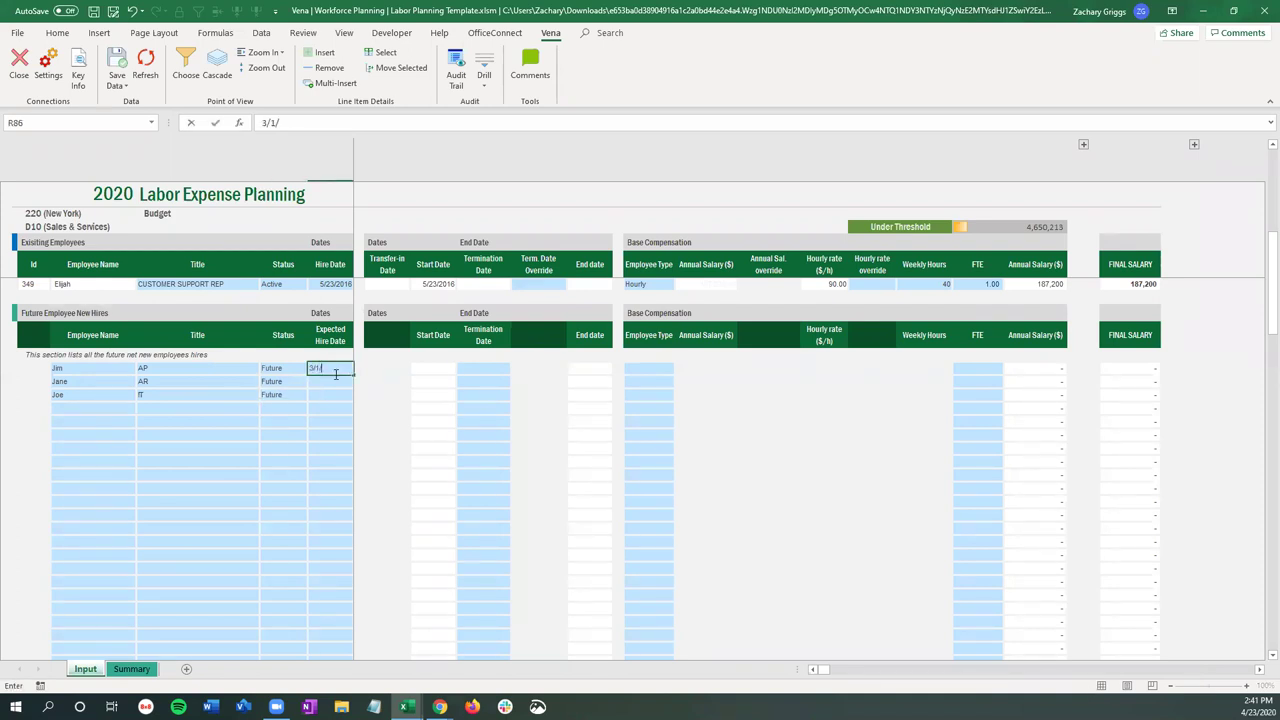
text(2020)
key(Return)
text(5)
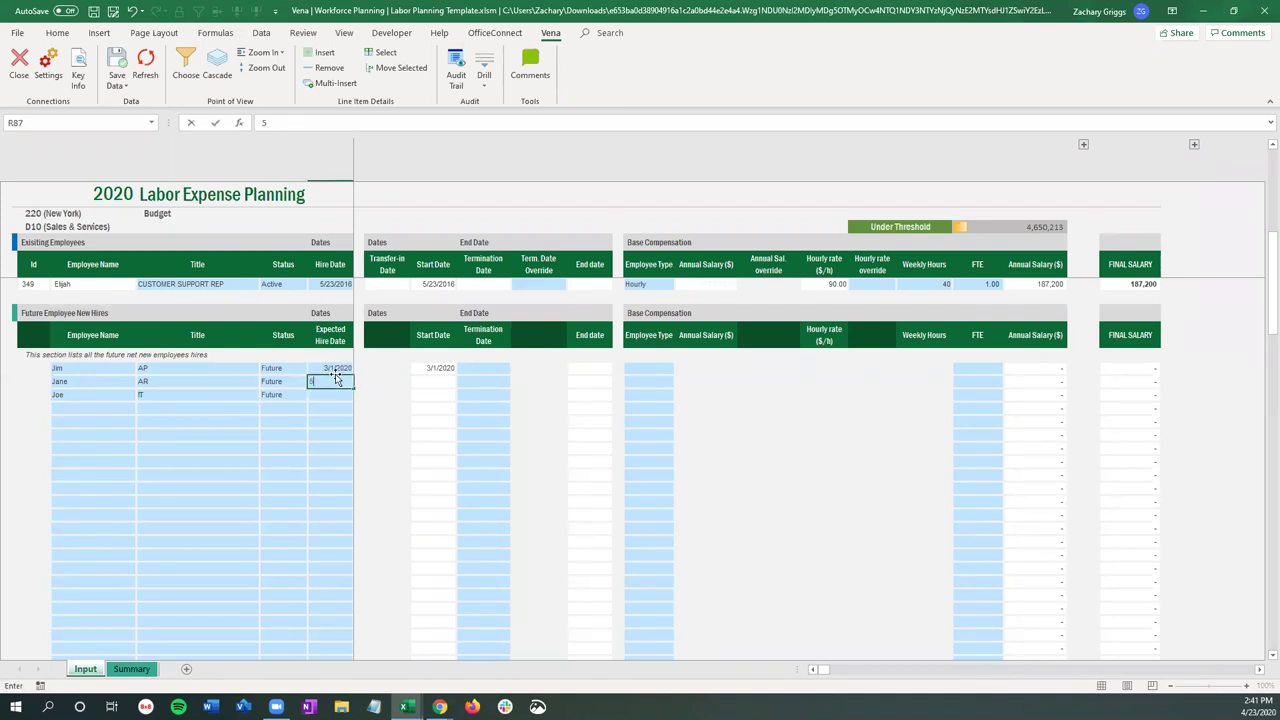
text(/1/2020)
key(Return)
text(7/1/2020)
key(Return)
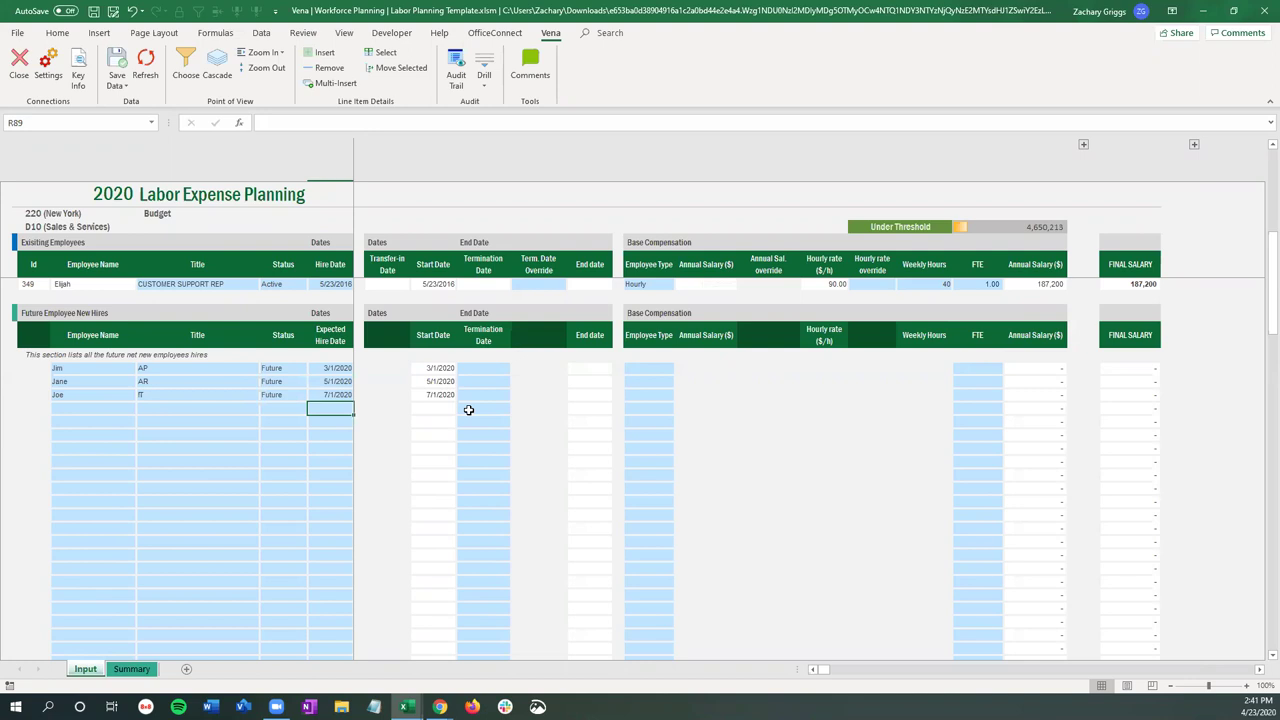
Step: Set the employee type to Hourly for the AP hire and copy it to the AR hire
scroll(468, 410, right, 1)
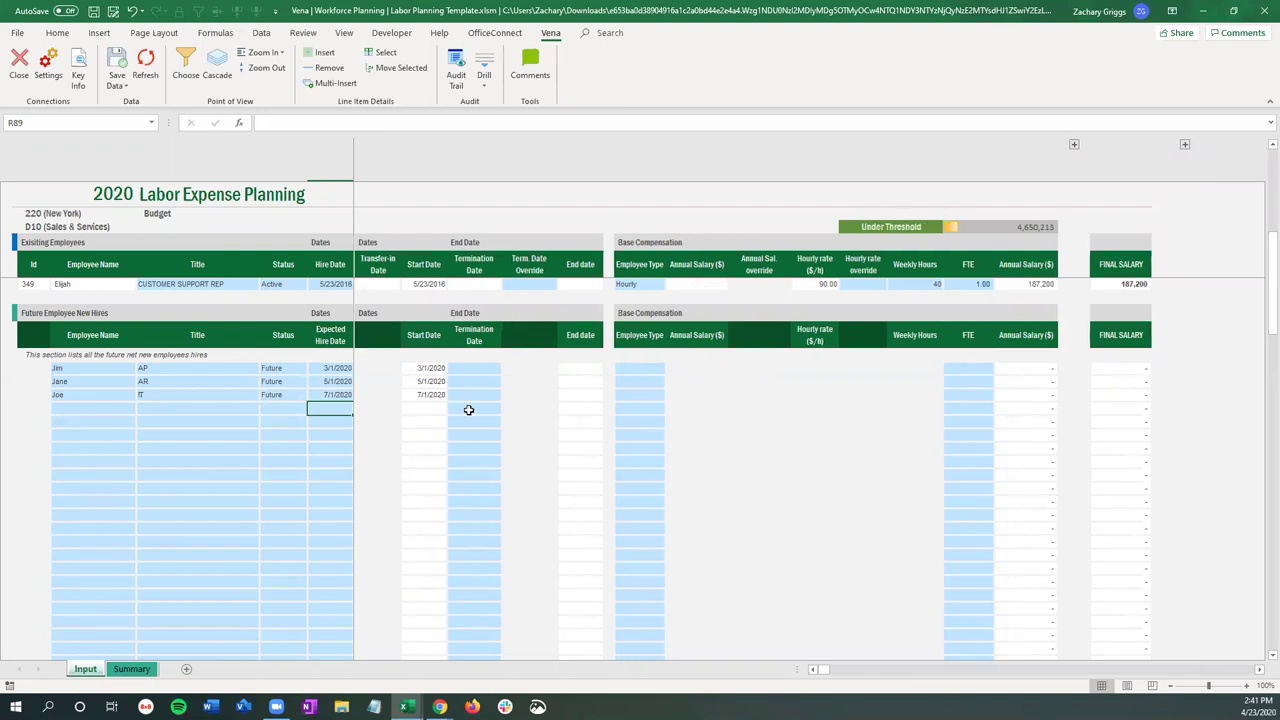
right_click(583, 377)
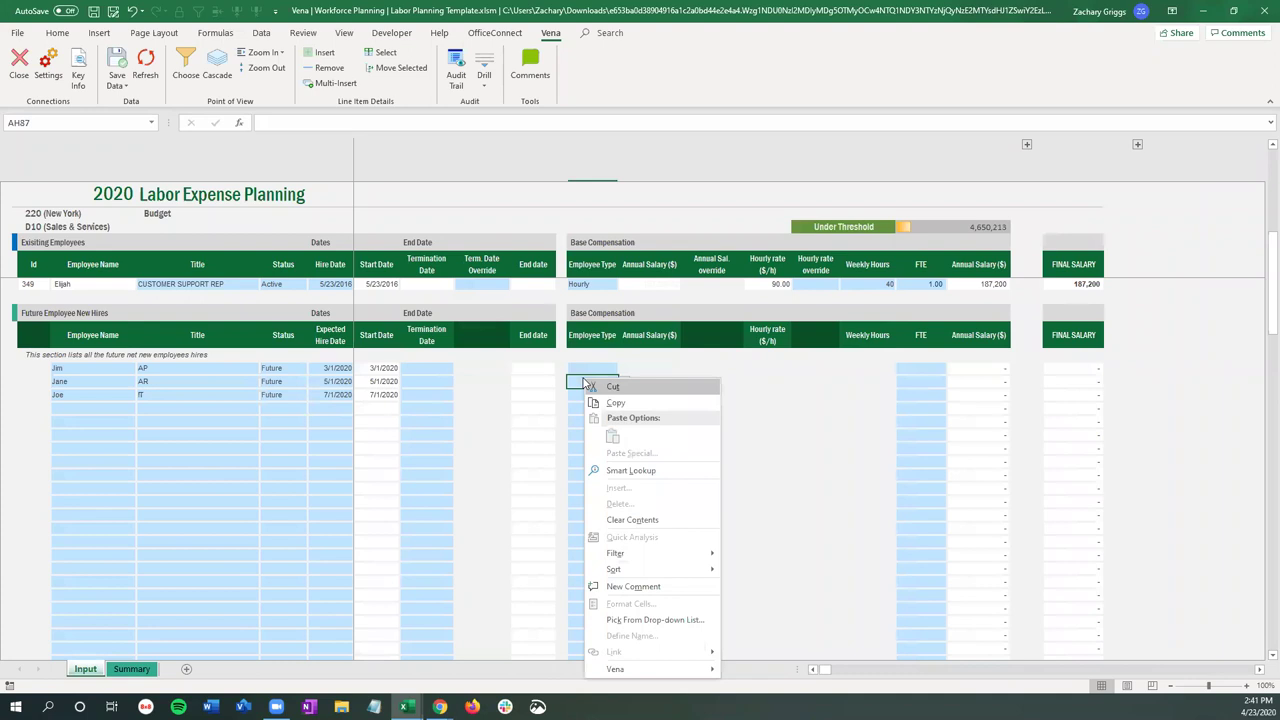
click(587, 369)
click(624, 369)
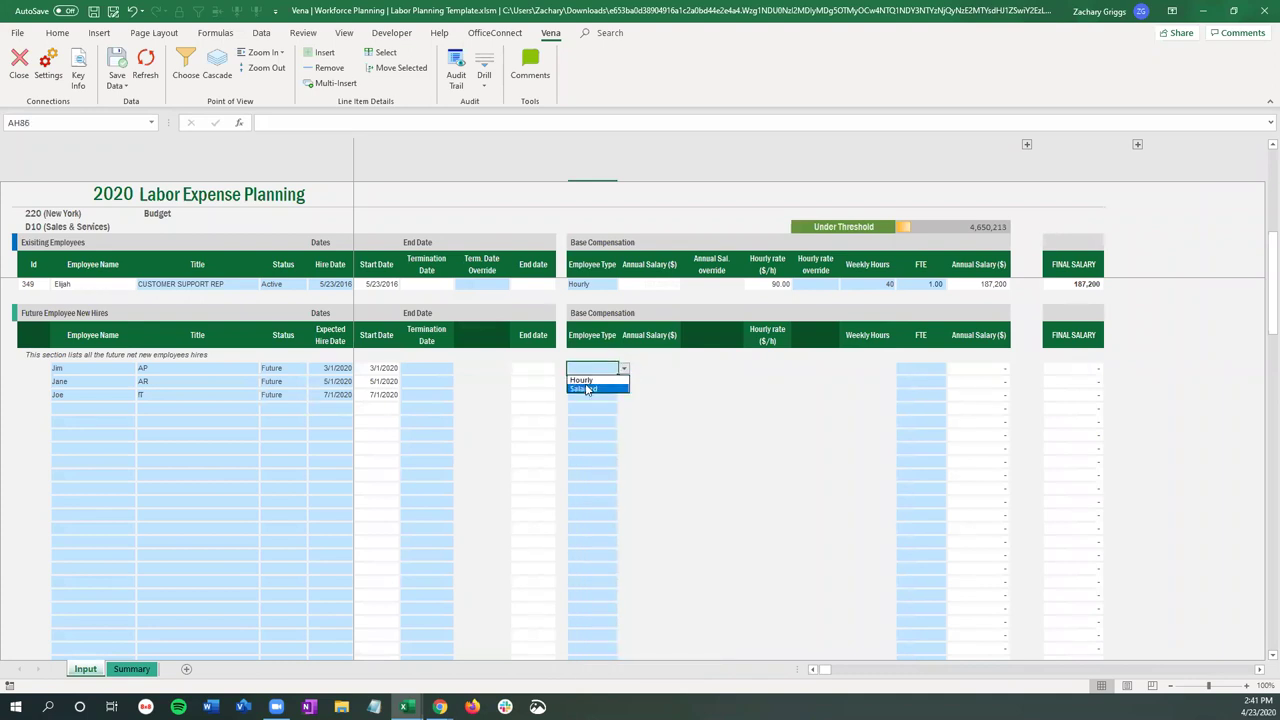
click(601, 381)
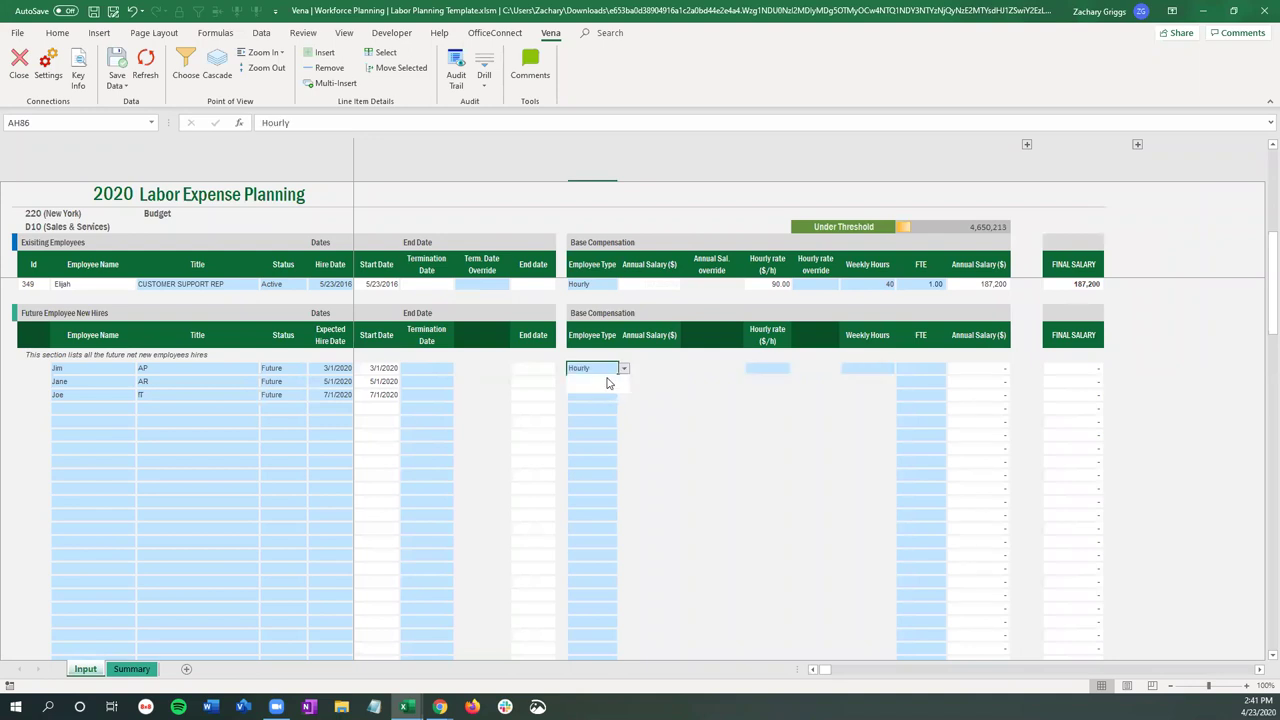
click(624, 369)
click(616, 384)
key(ctrl+c)
click(600, 381)
key(ctrl+v)
Step: Set the IT hire's employee type to Salaried and enter an annual salary of 100,000
click(583, 397)
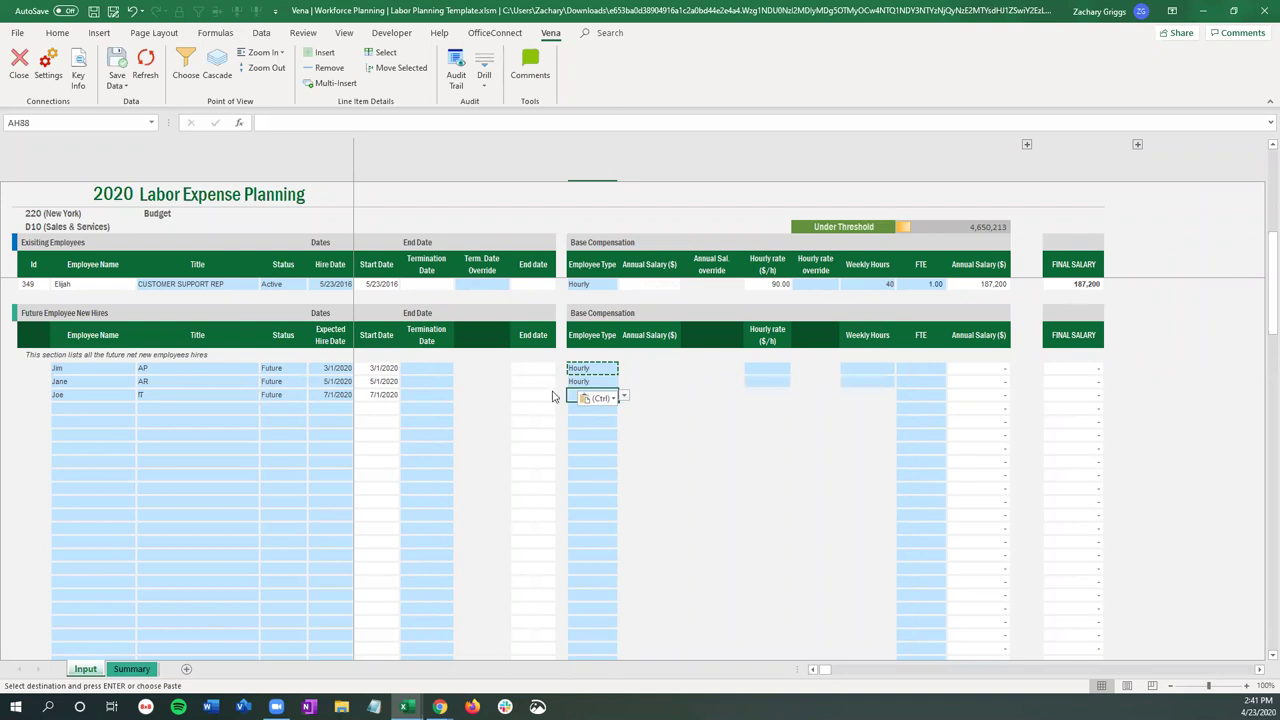
click(624, 396)
click(600, 416)
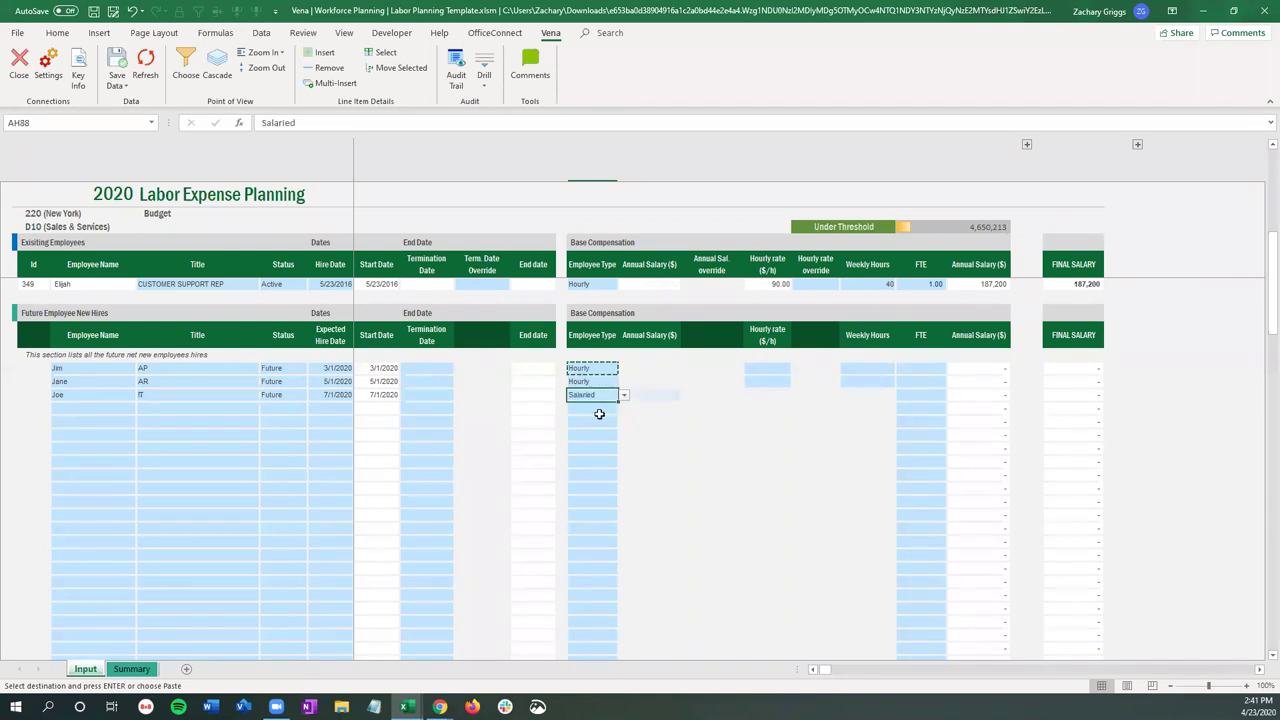
click(776, 423)
key(Escape)
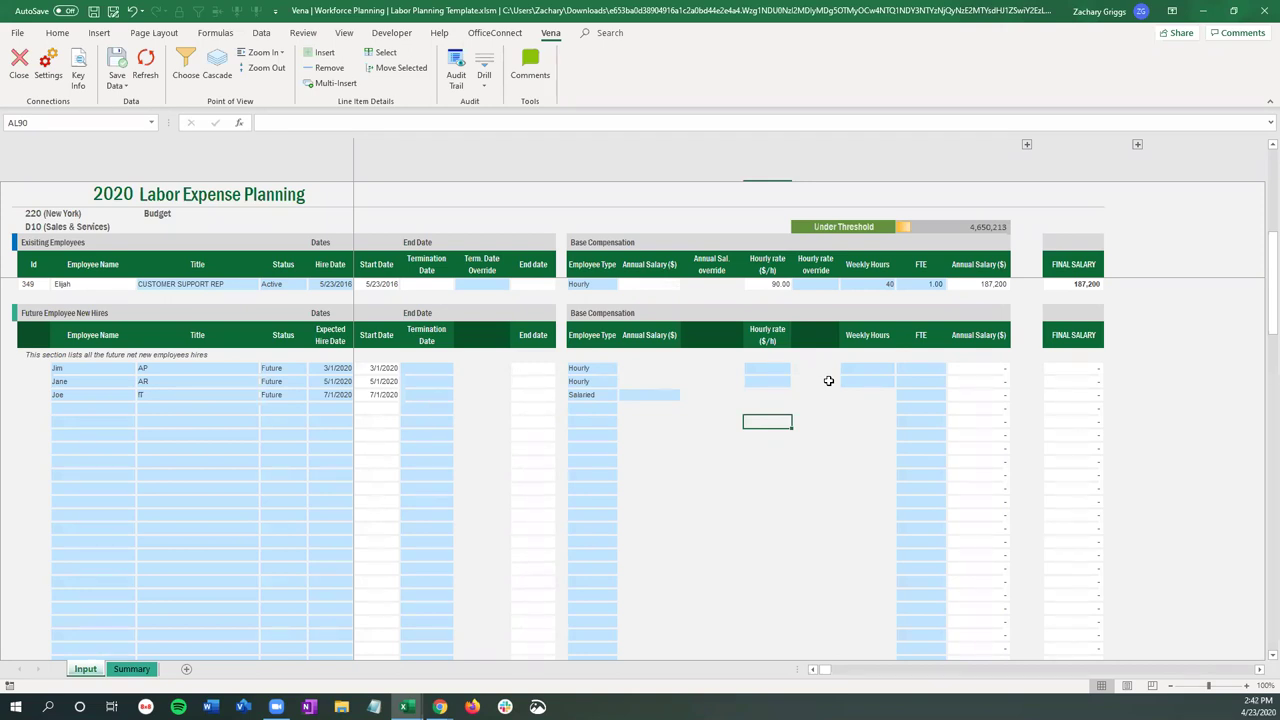
click(651, 394)
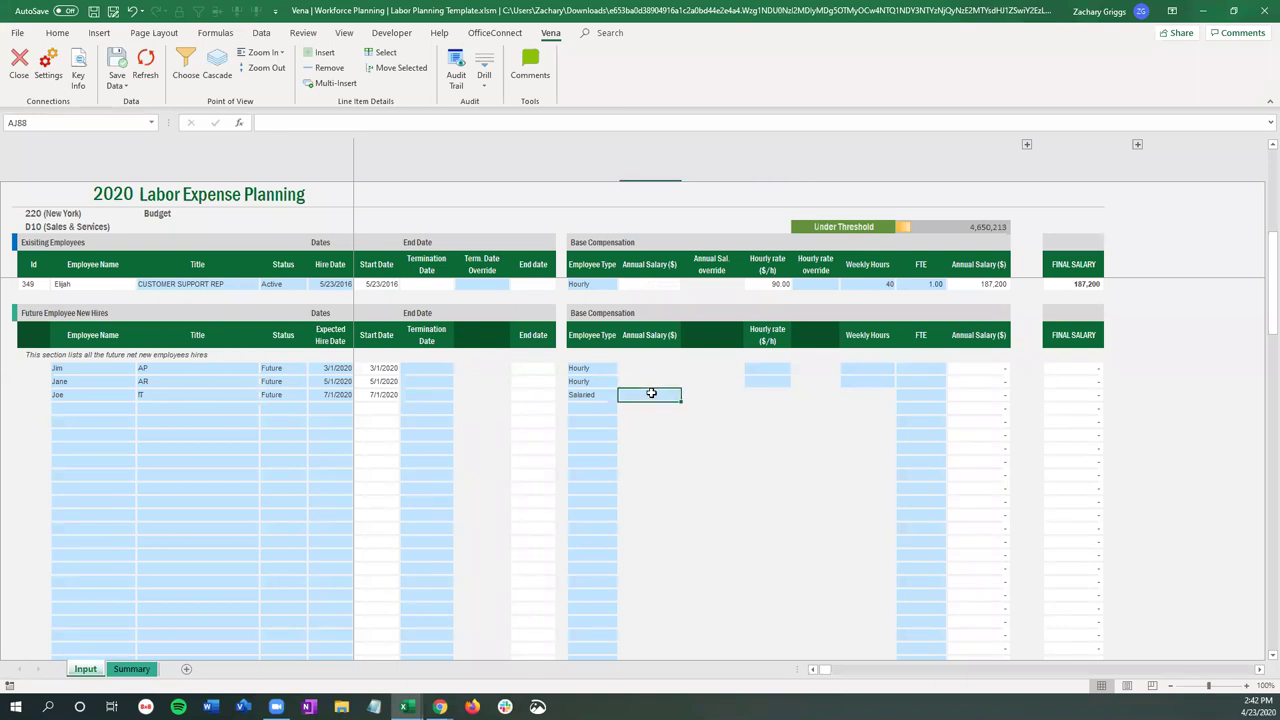
text(100000)
key(Return)
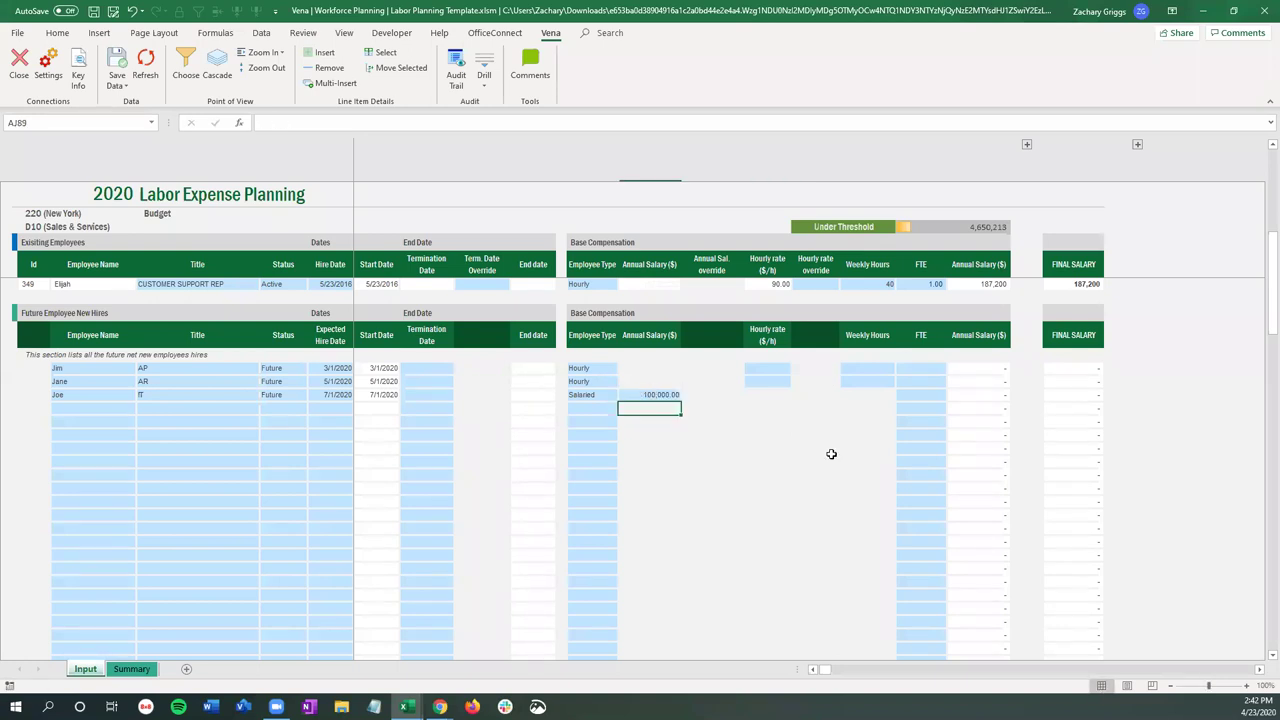
Step: Enter hourly rates of 30 for the AP hire and 40 for the AR hire
click(766, 369)
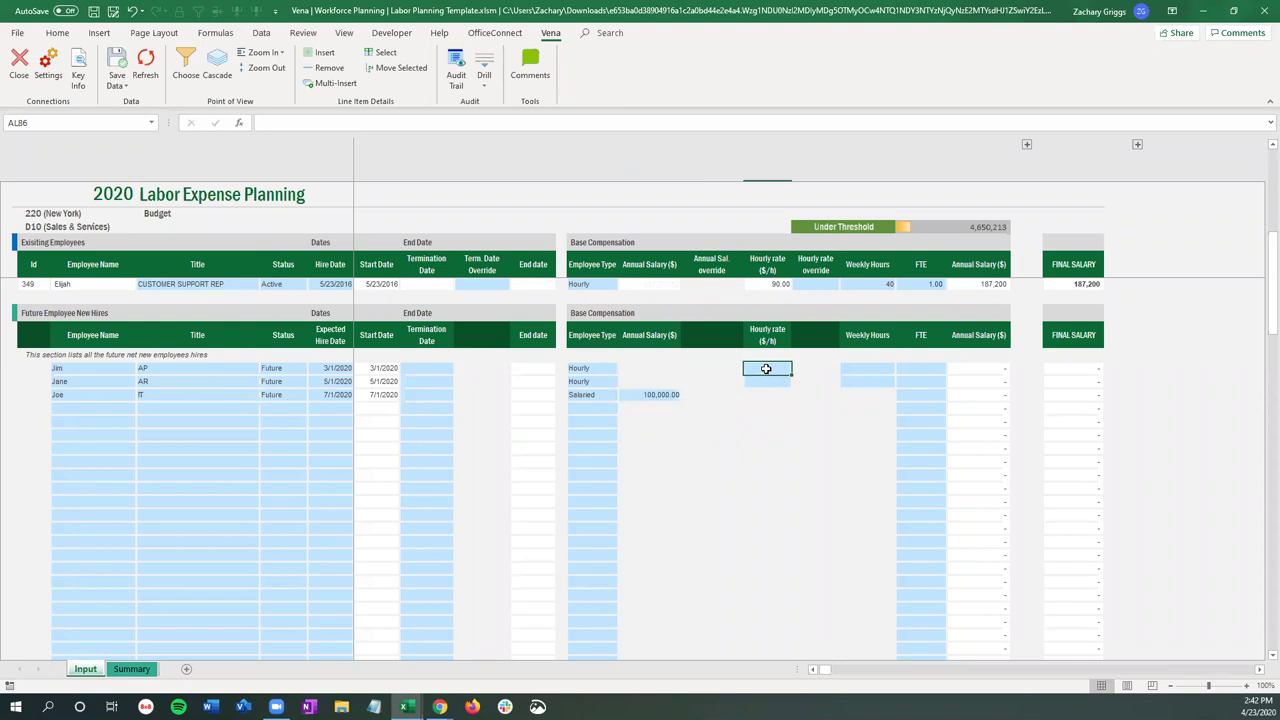
text(40)
key(Return)
text(40)
key(Return)
Step: Set the weekly hours to 40 for both hourly new hires
click(864, 370)
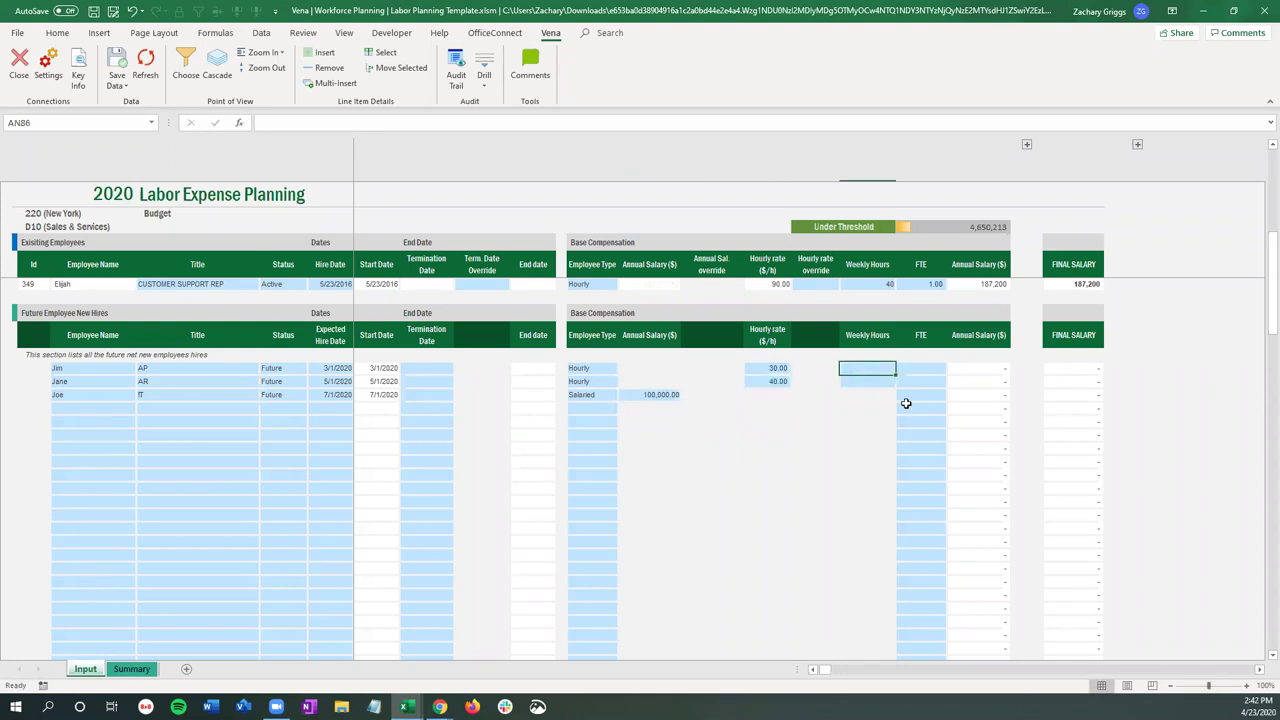
text(40)
key(Return)
text(40)
key(Return)
Step: Set the FTE to 1 for all three new hires
key(Up)
key(Up)
key(Right)
text(1)
key(Return)
text(1)
key(Return)
text(1)
key(Return)
text(1)
key(BackSpace)
key(Return)
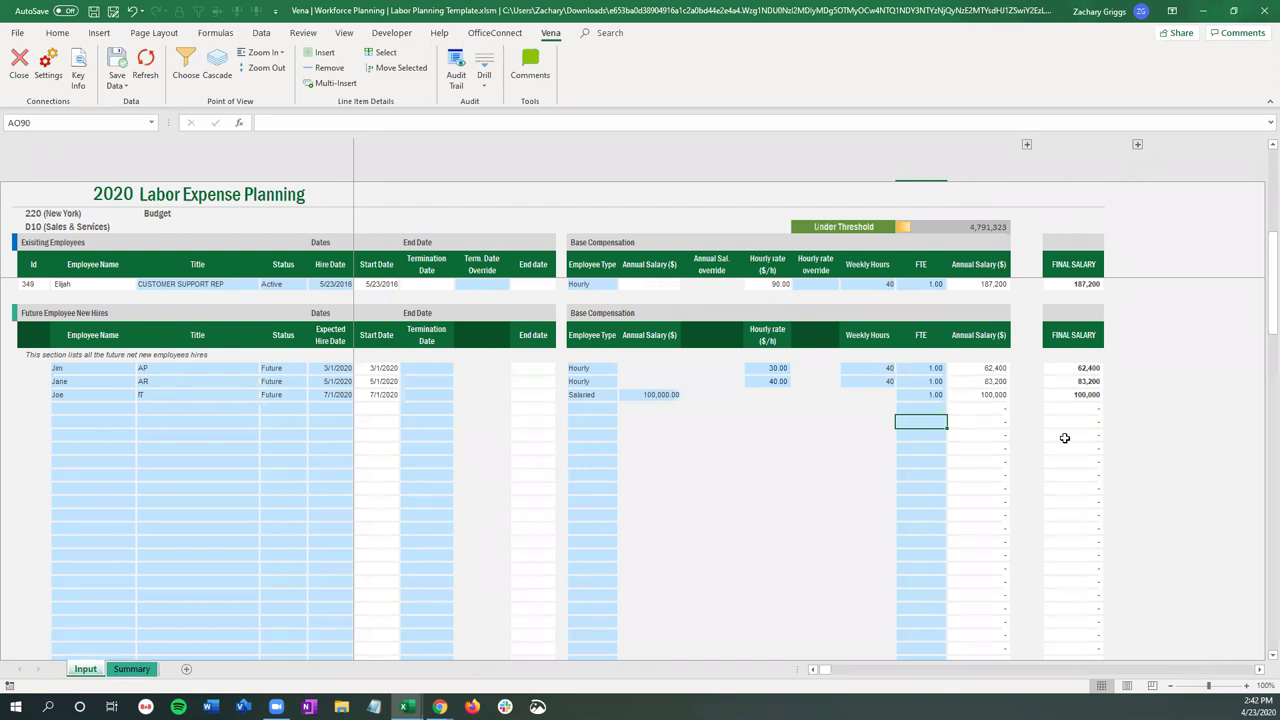
click(1006, 407)
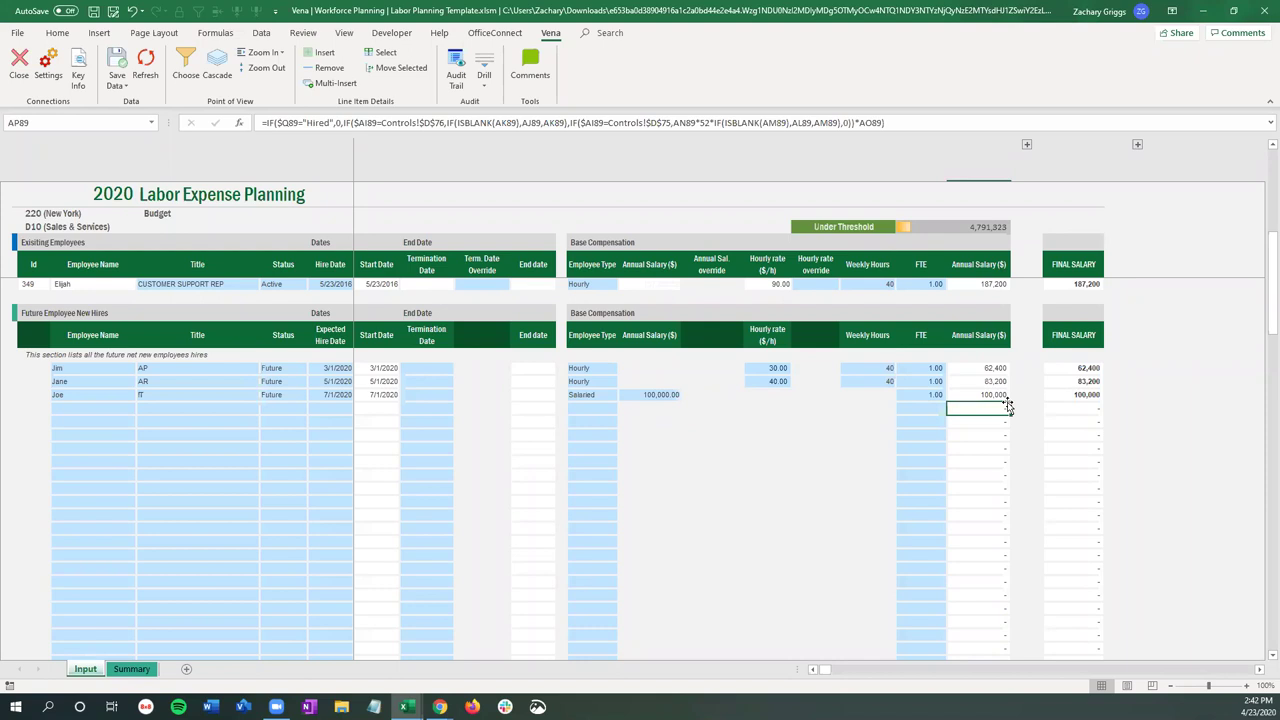
key(Left)
key(Up)
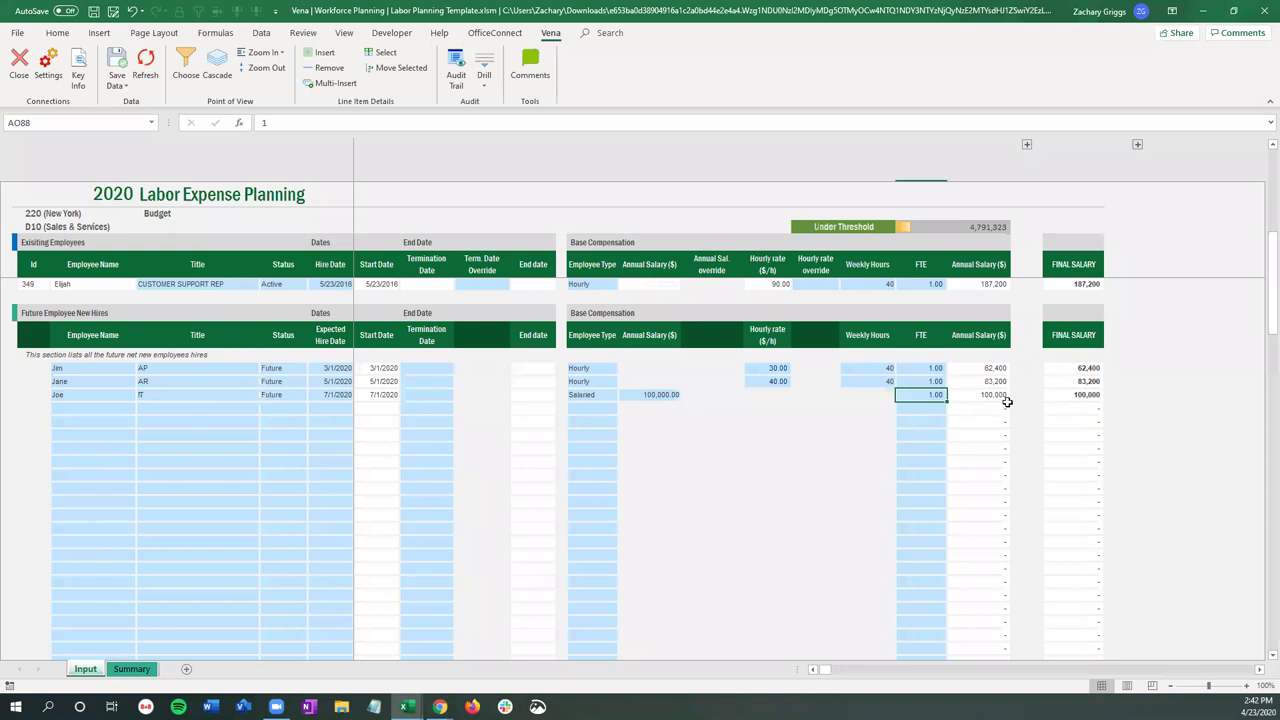
Step: Examine the monthly headcount, FTE, salary and cash flow figures on the Summary sheet
click(130, 669)
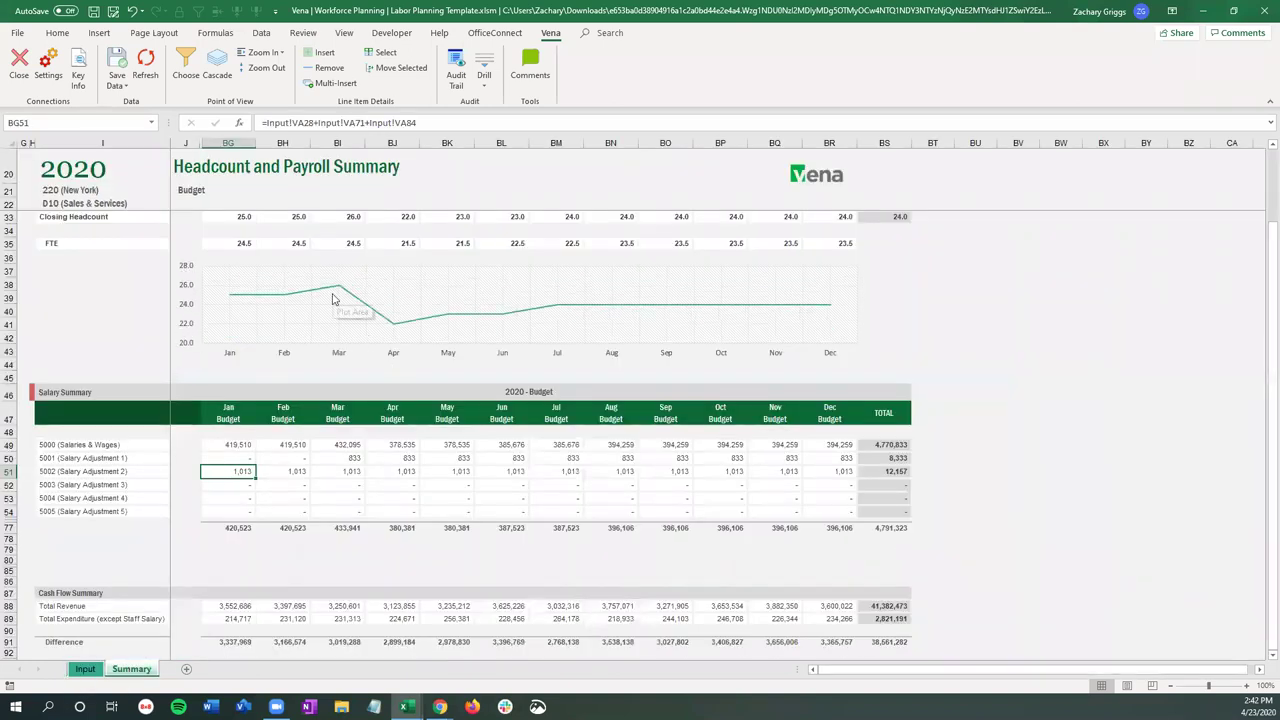
scroll(147, 313, up, 1)
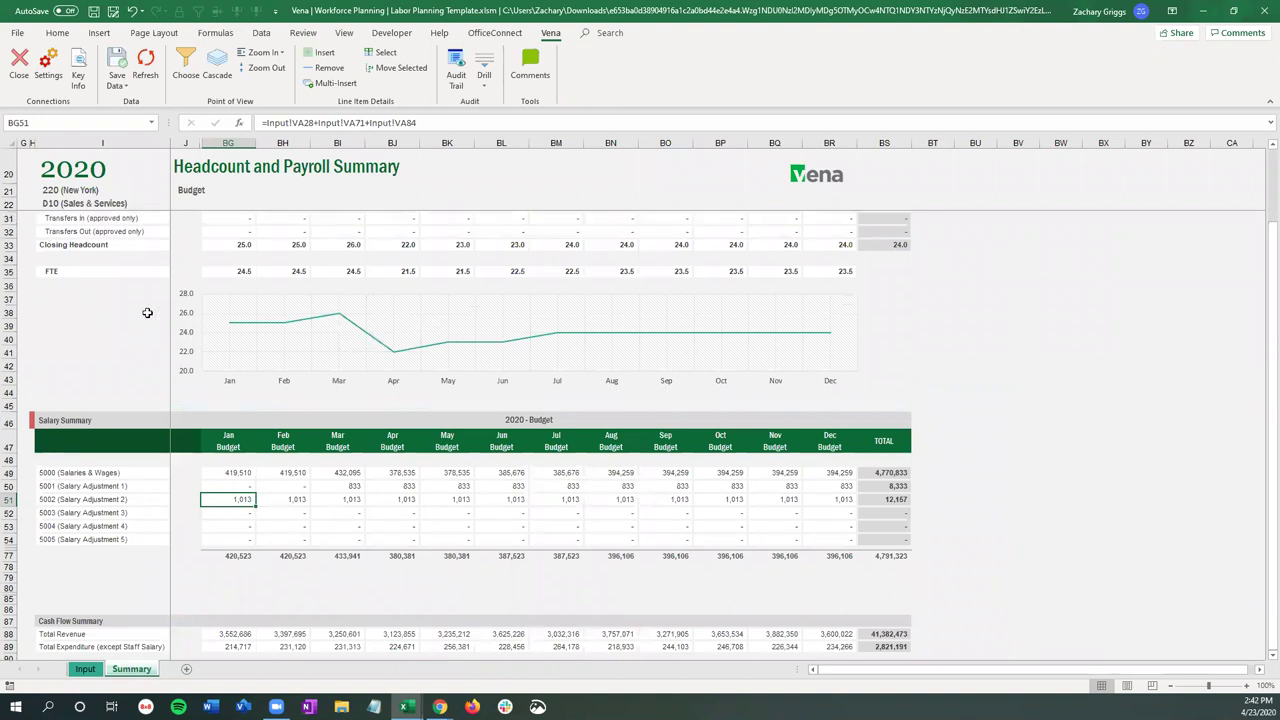
scroll(147, 313, up, 2)
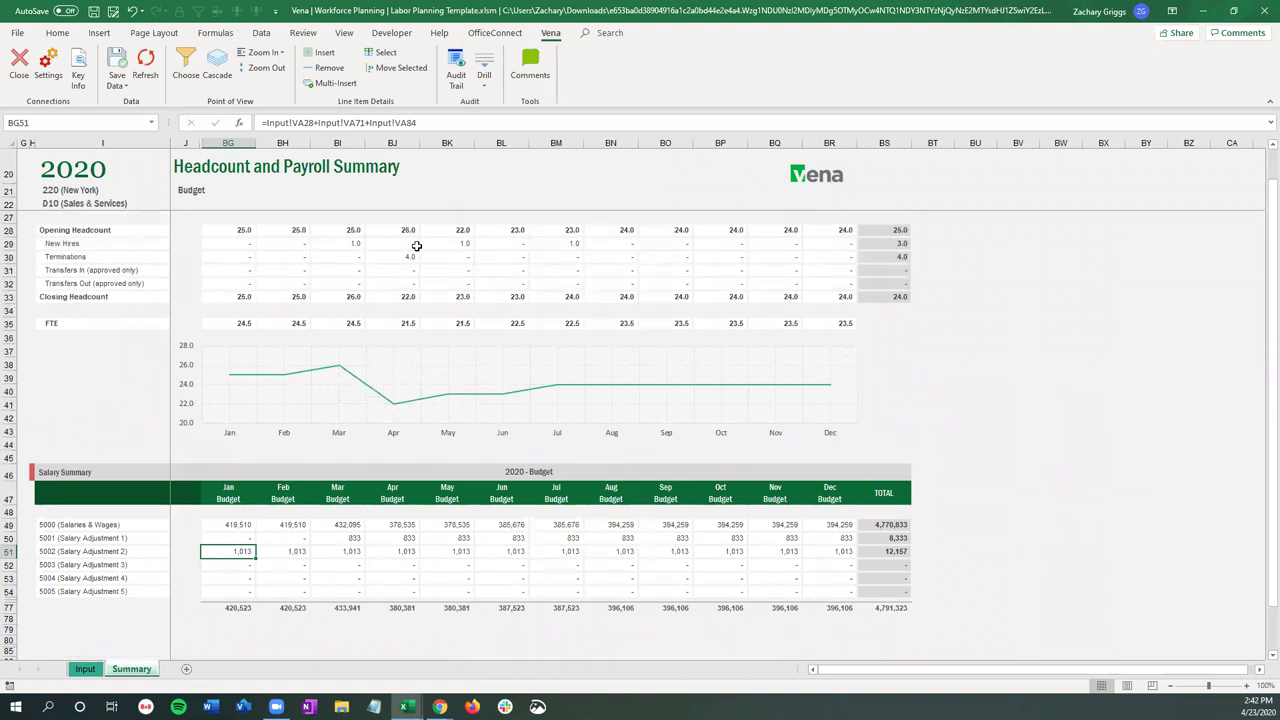
scroll(343, 243, up, 1)
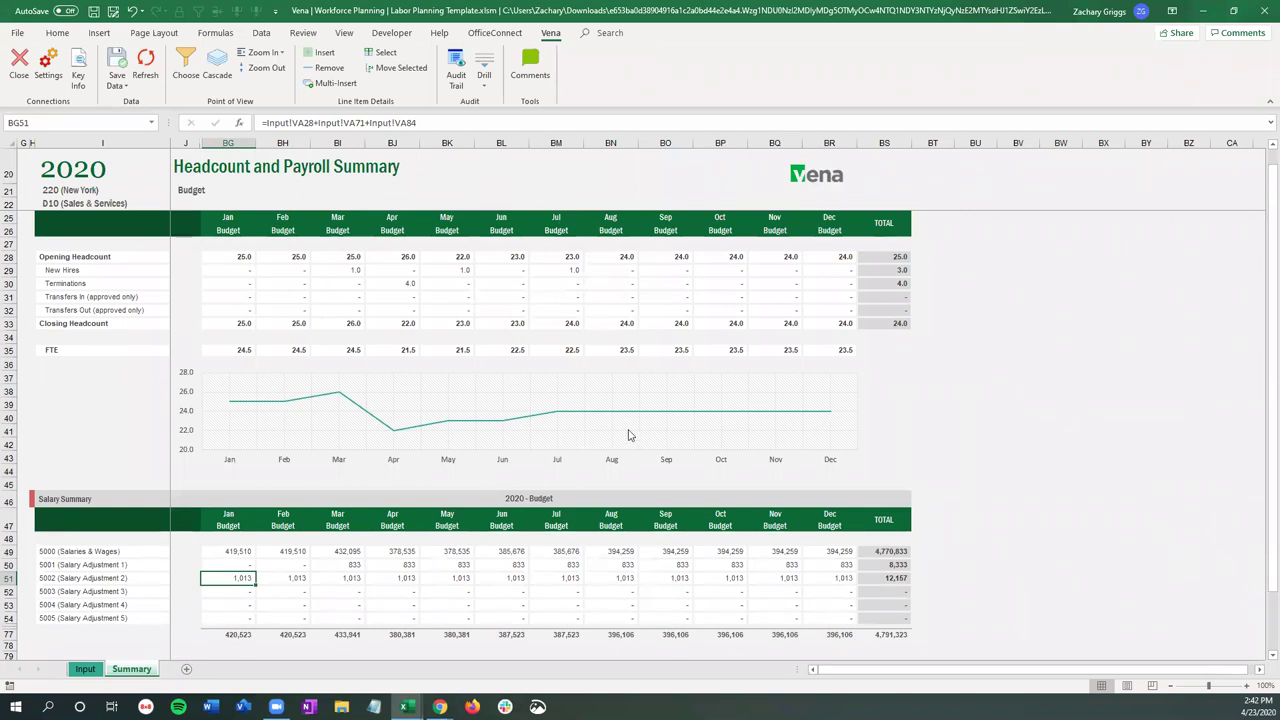
scroll(628, 435, down, 4)
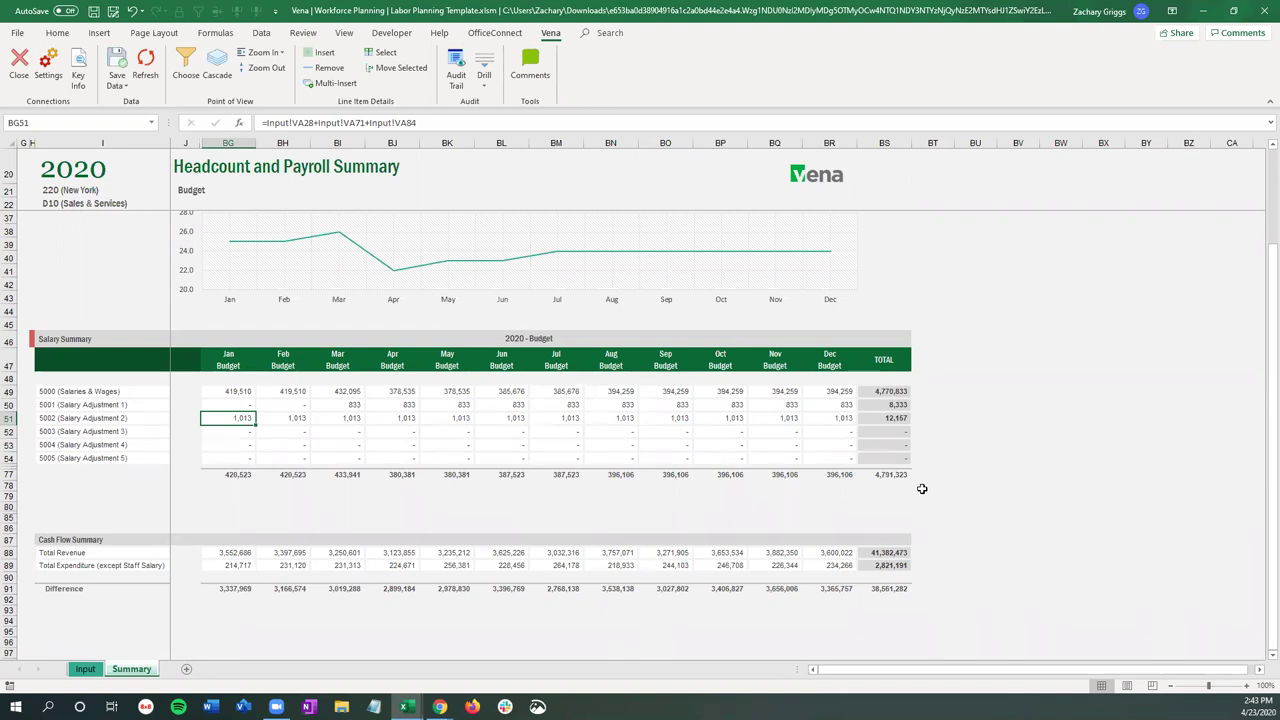
Step: Return to the Input sheet and save the planning data to Vena
click(85, 668)
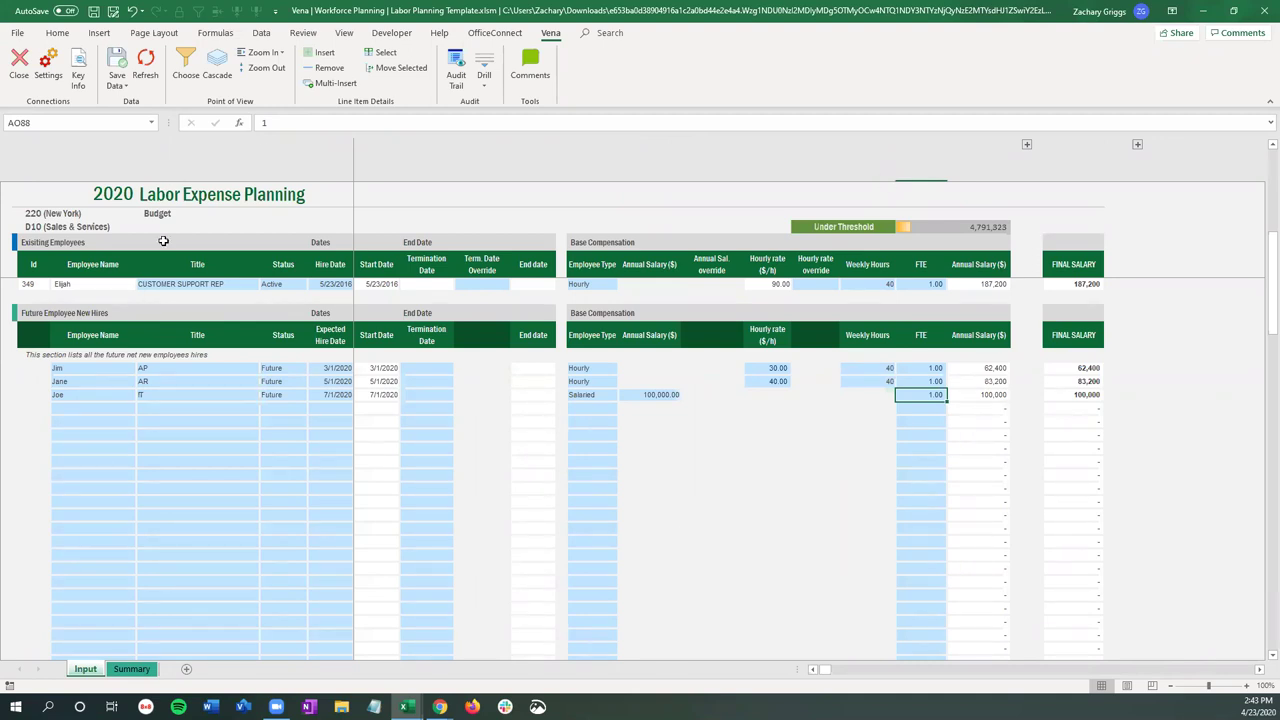
click(116, 62)
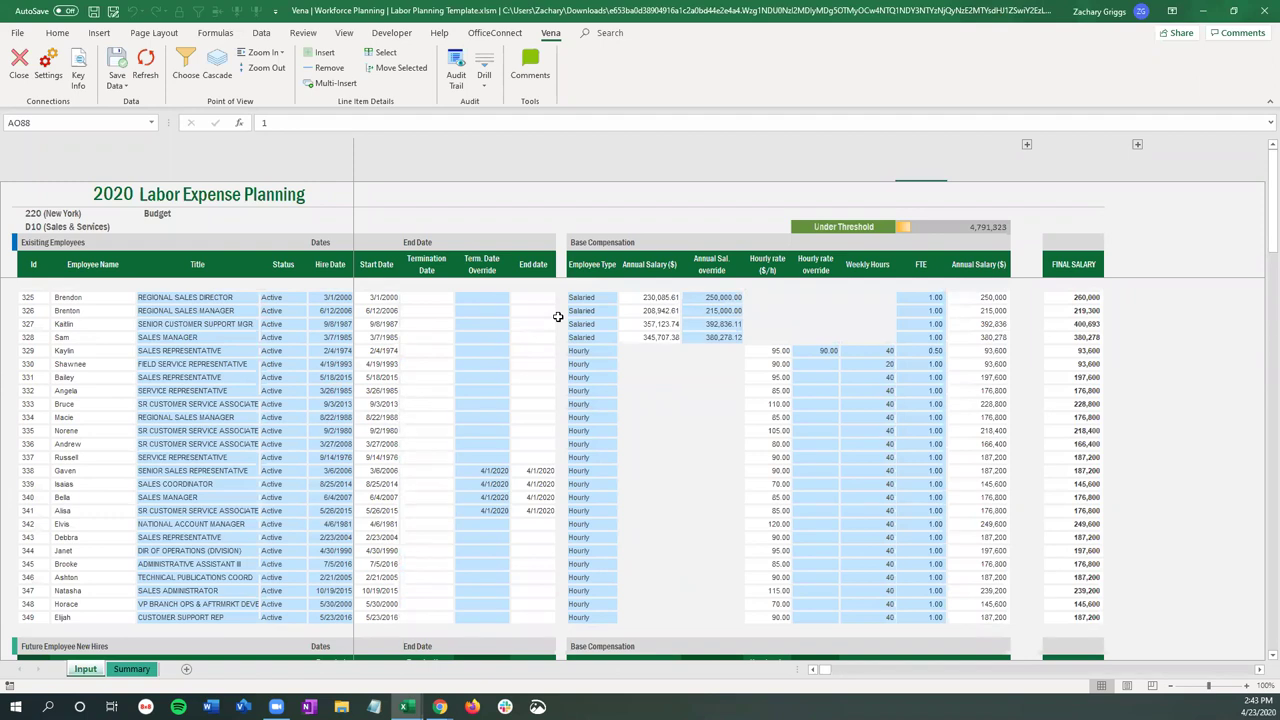
Step: Review the save history of the SALES MANAGER title in cell P33, and close the history window
click(210, 337)
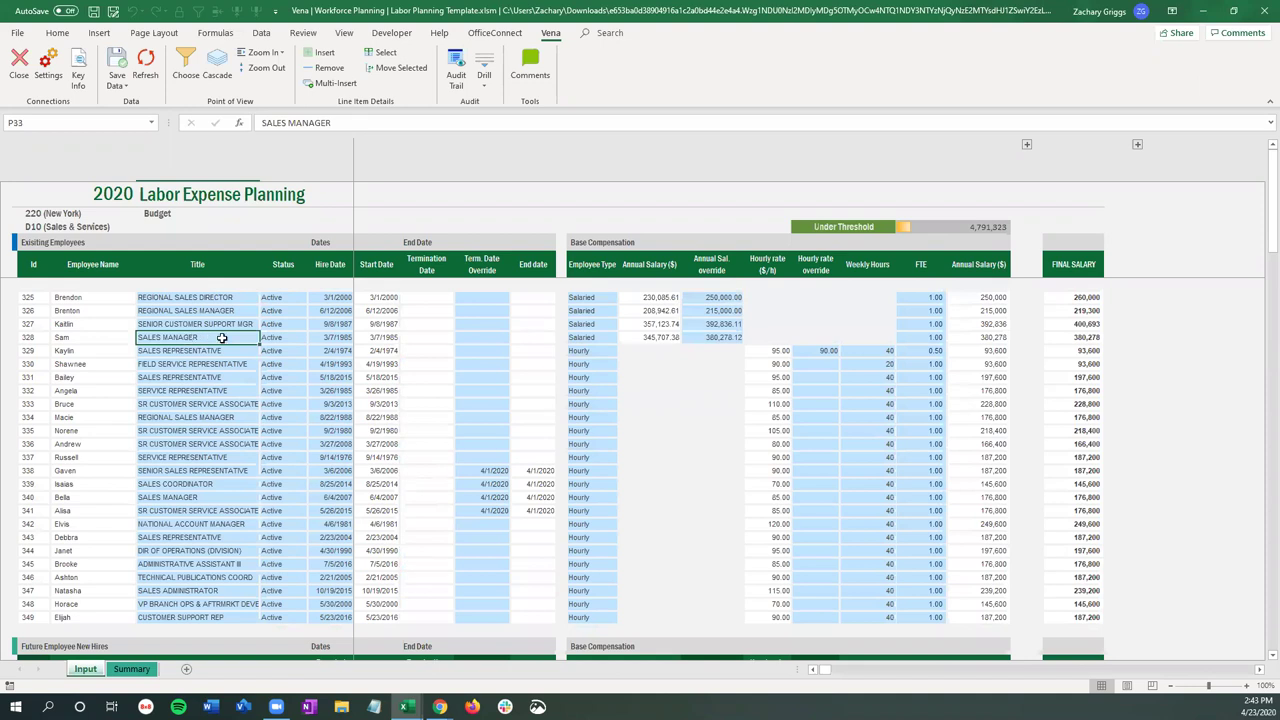
click(483, 80)
click(514, 144)
click(872, 281)
drag(900, 283, 978, 283)
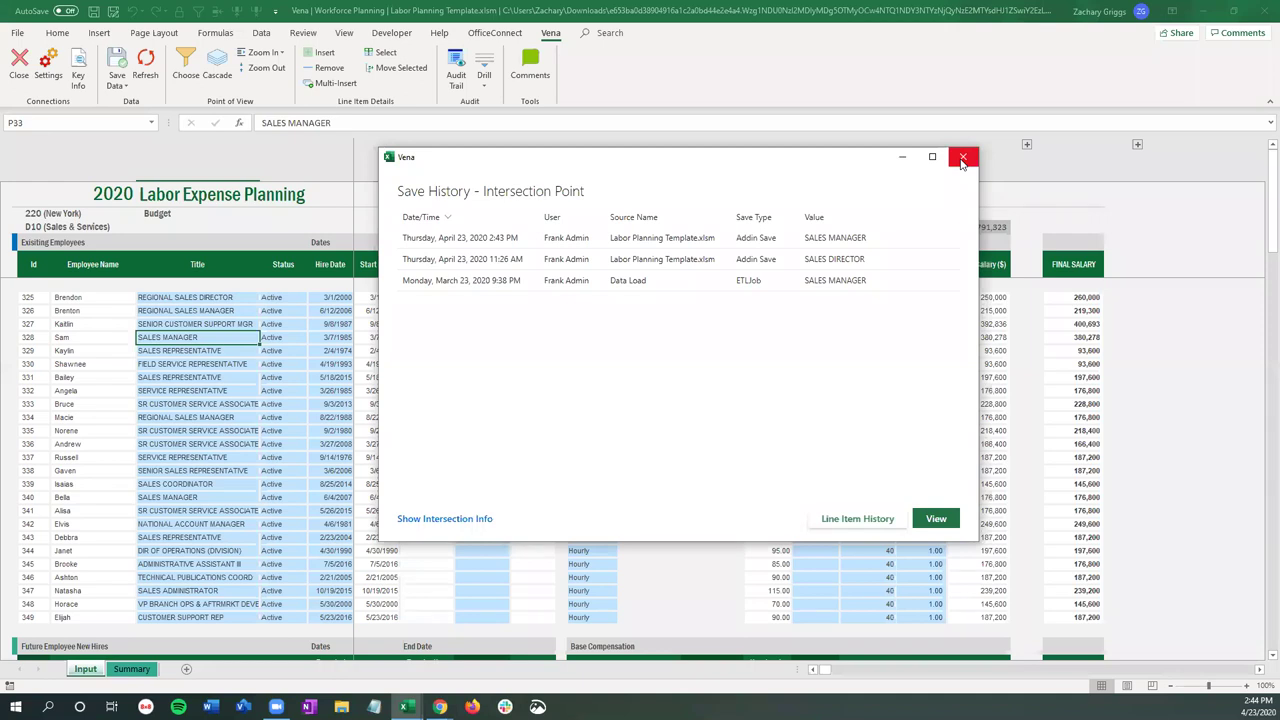
click(962, 160)
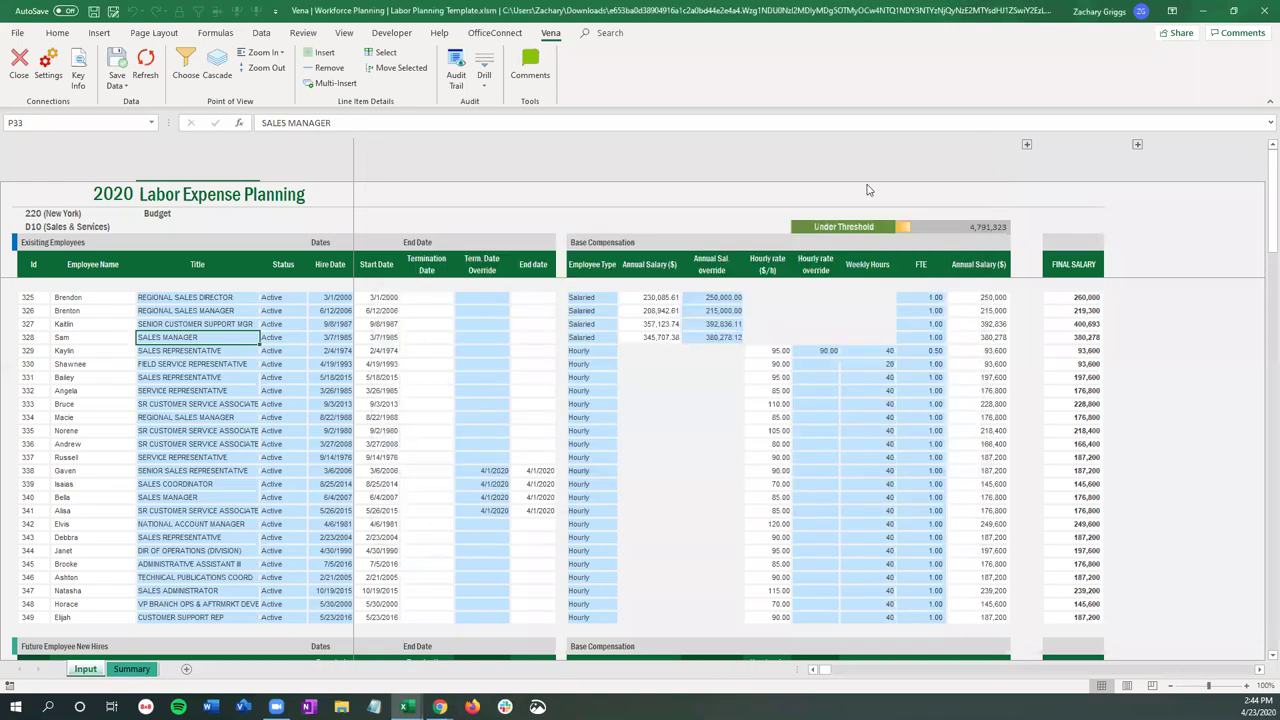
Step: Compare the April 23, 2020 9:45 AM and 2:43 PM saves of the Personnel Forecast in the audit trail
click(452, 86)
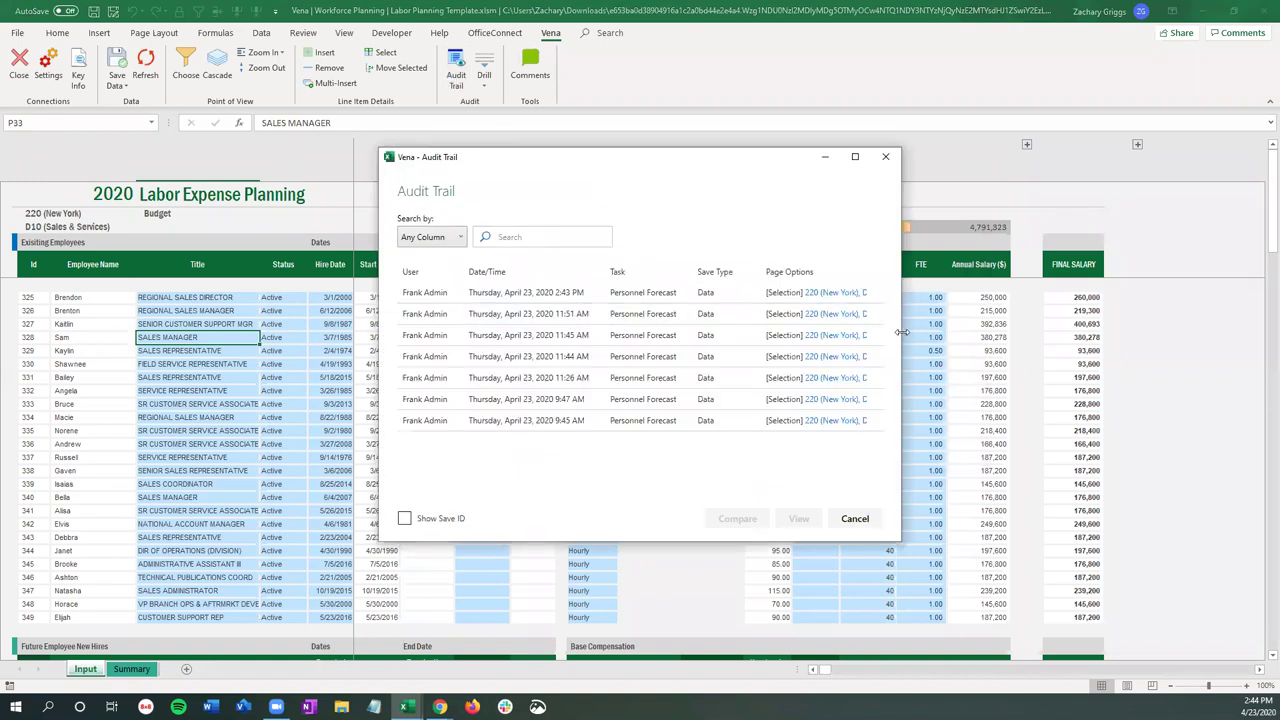
drag(901, 332, 1157, 349)
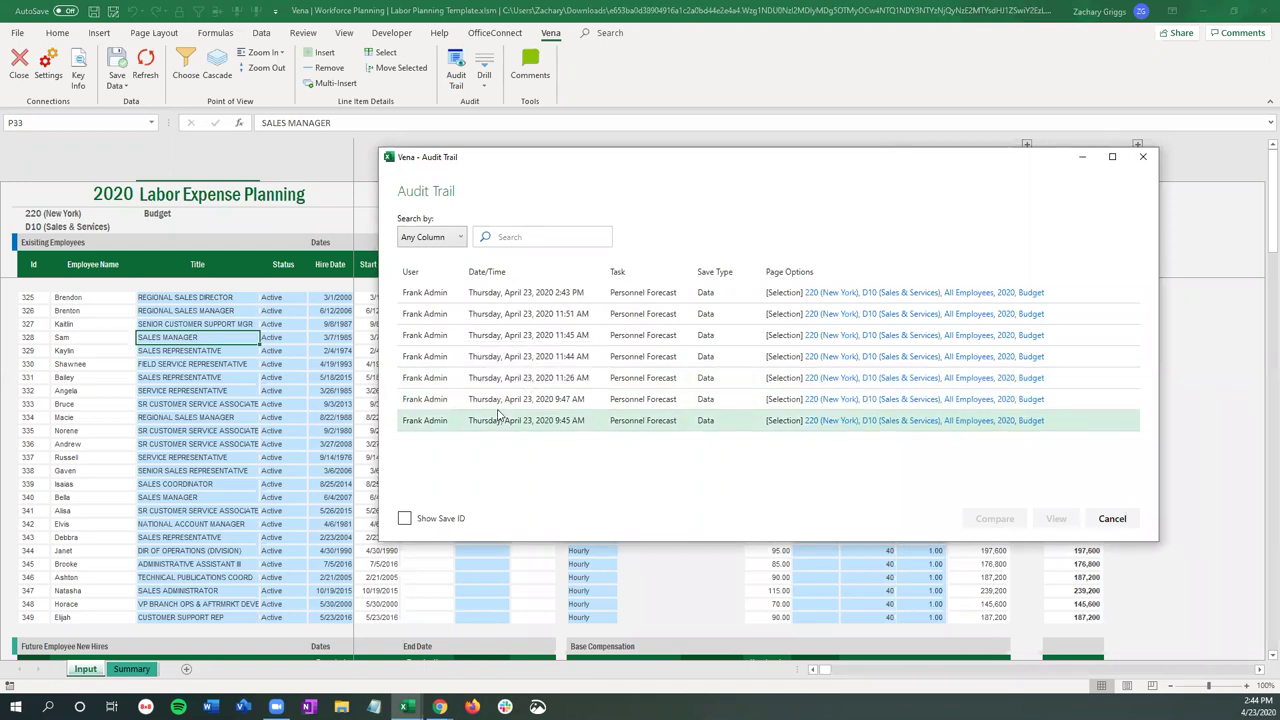
click(500, 414)
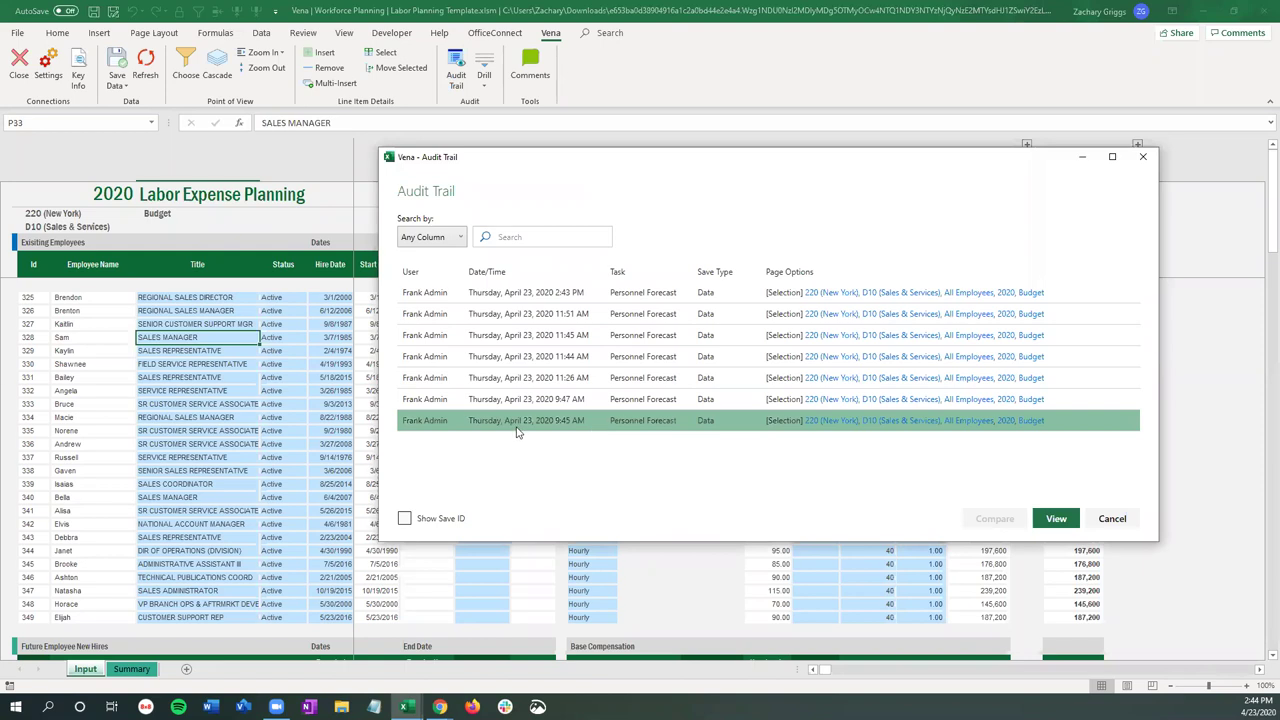
ctrl+click(535, 297)
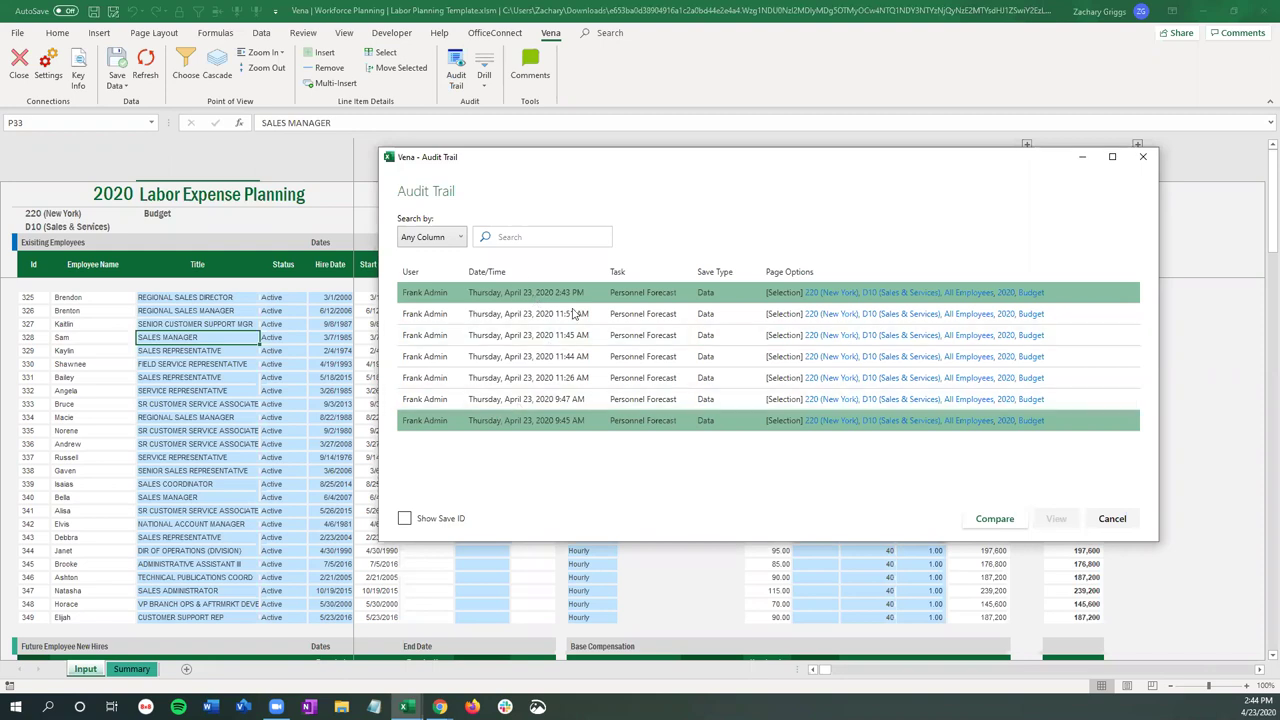
click(993, 520)
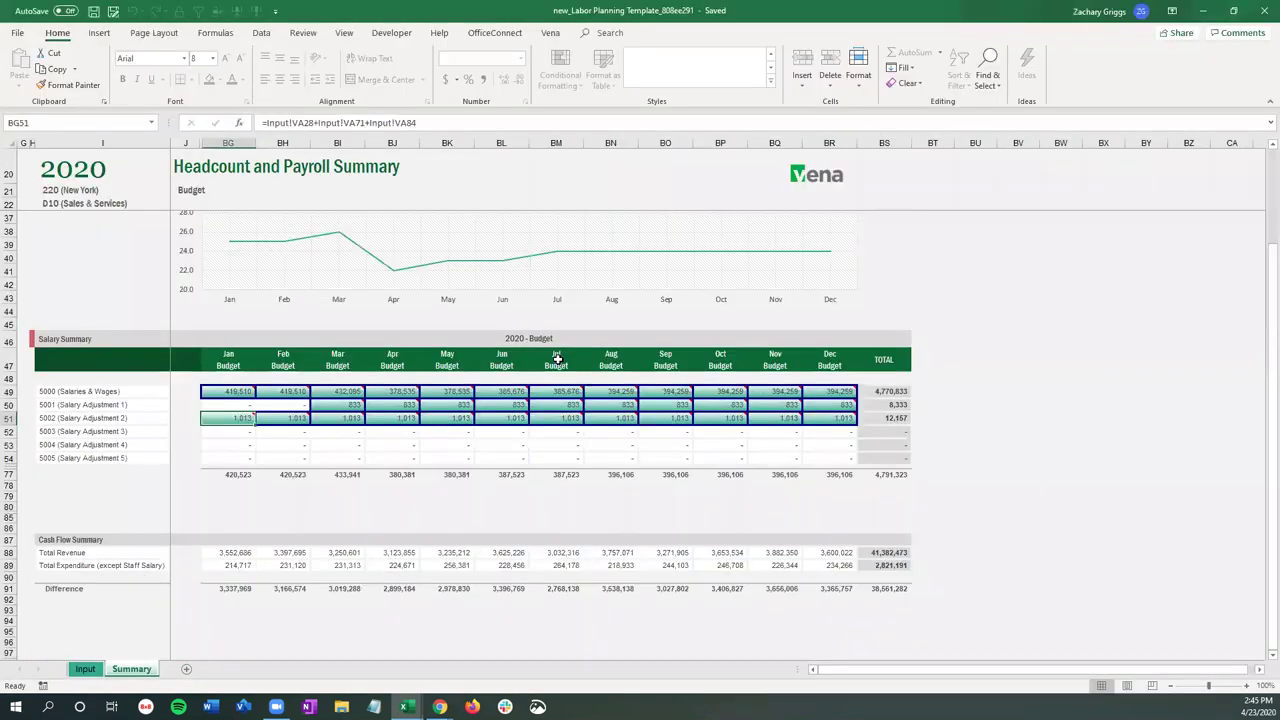
Step: Examine the highlighted new hire and compensation changes on the Input sheet of the new version, including the annual salary override notes
click(85, 669)
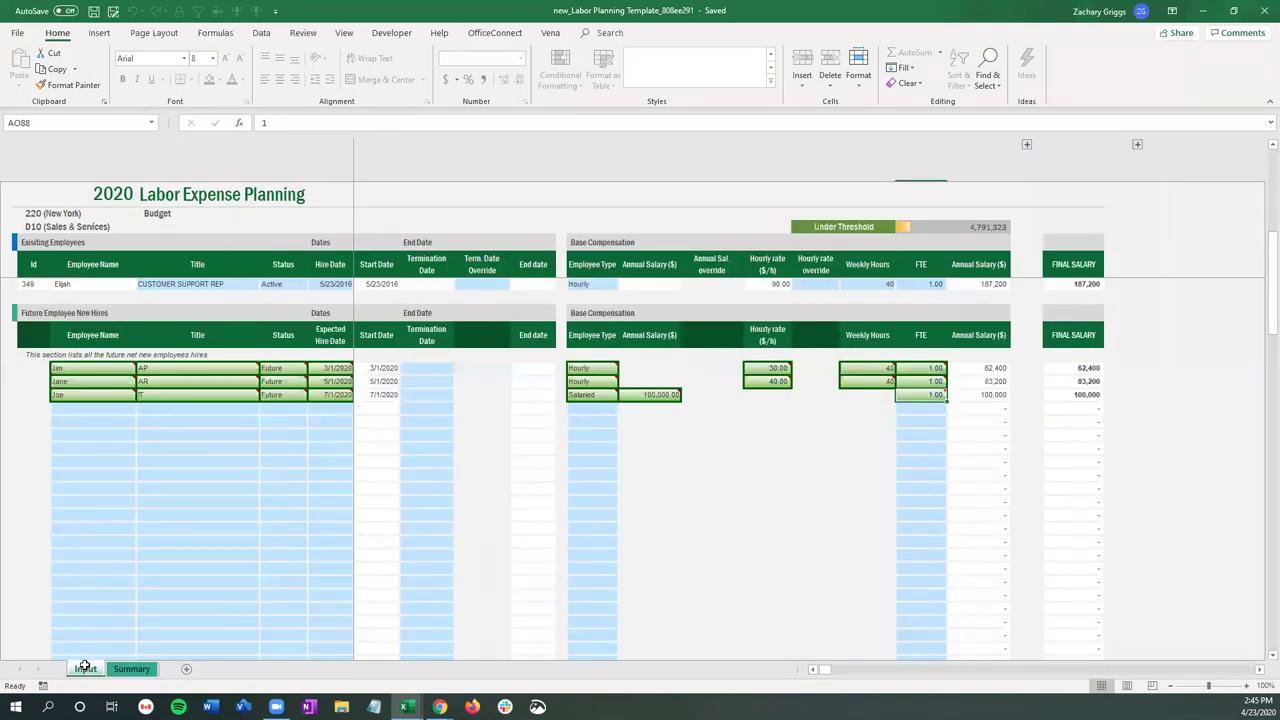
scroll(531, 409, up, 7)
scroll(531, 409, up, 1)
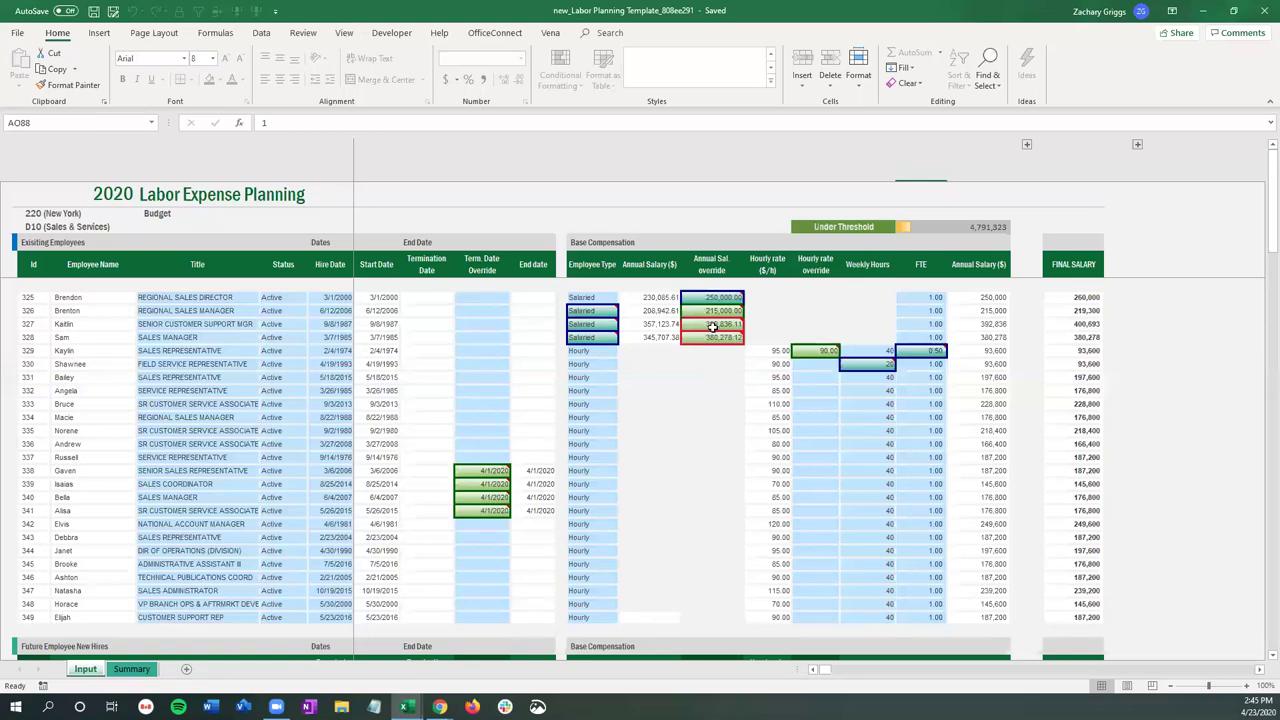
mouse_move(712, 327)
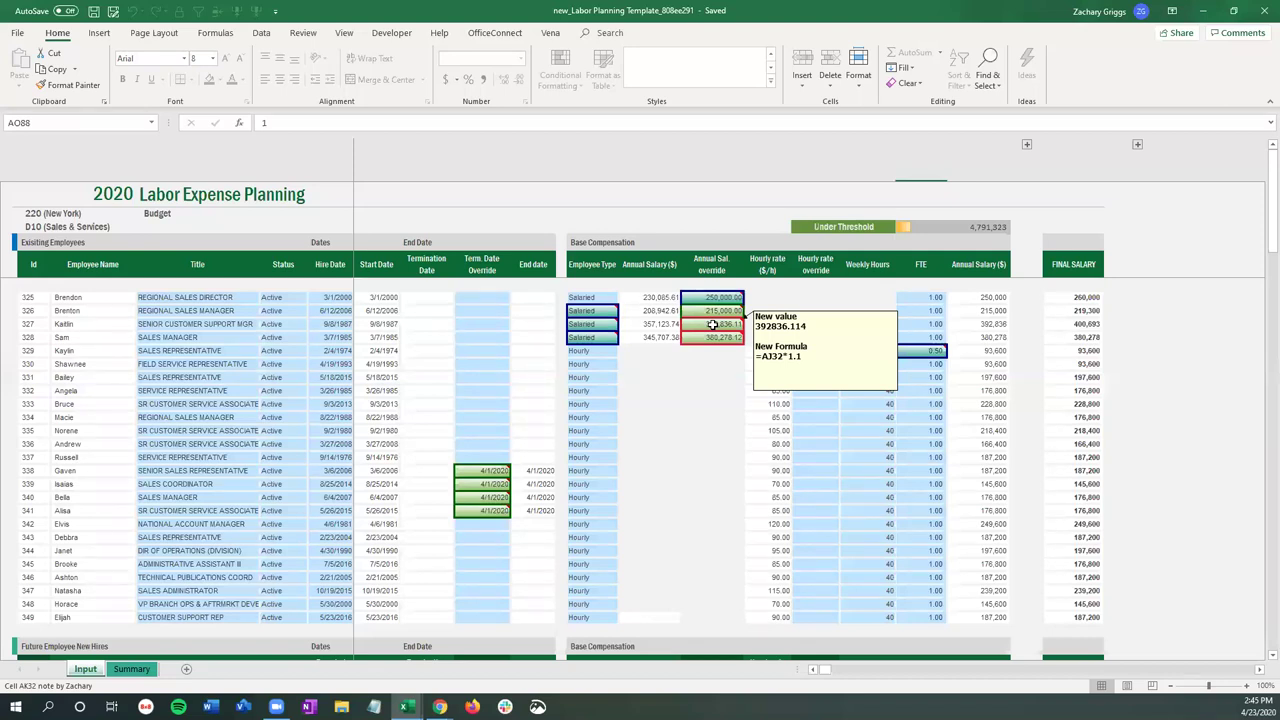
mouse_move(603, 312)
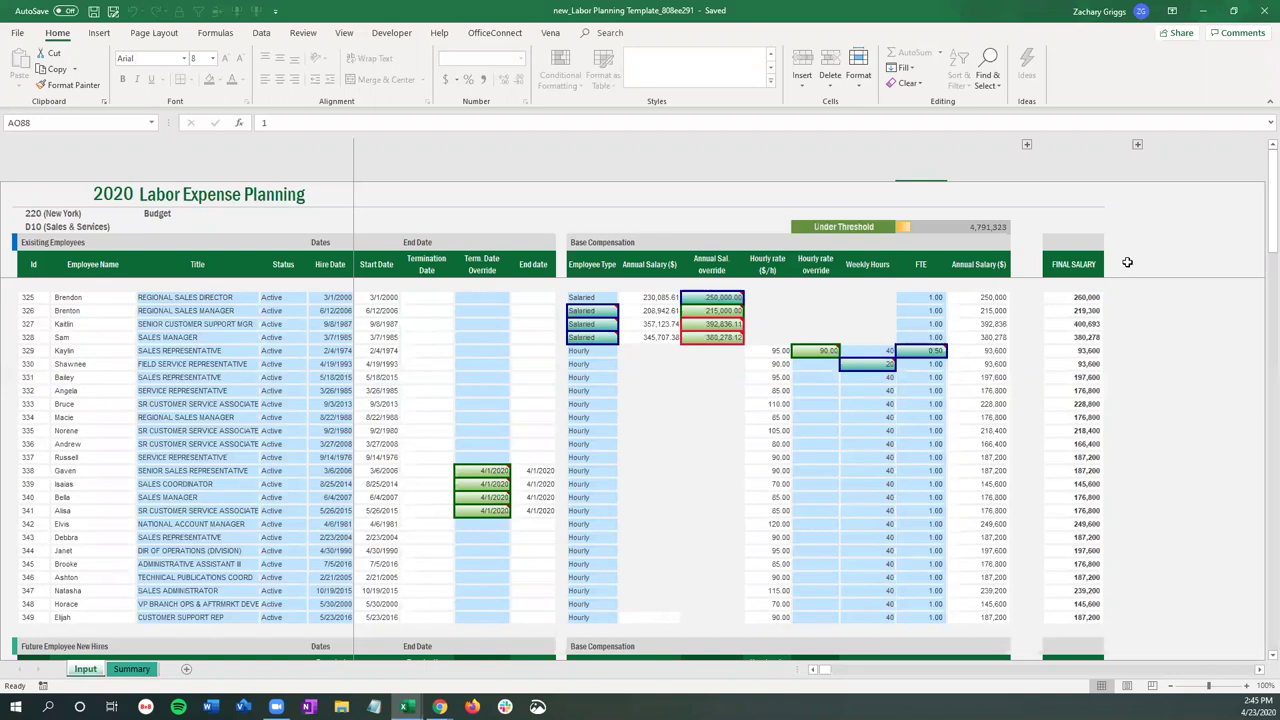
Step: Close the new and old comparison workbooks and return to the Labor Planning Template
click(1262, 16)
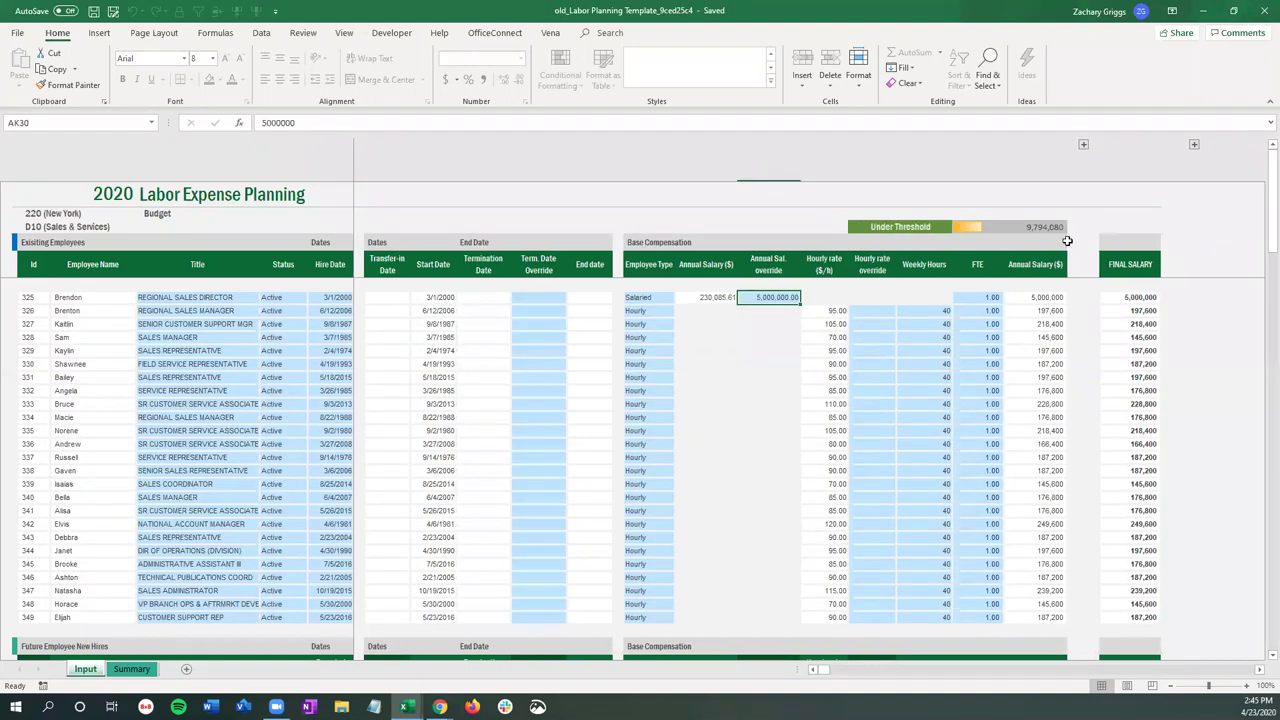
click(562, 14)
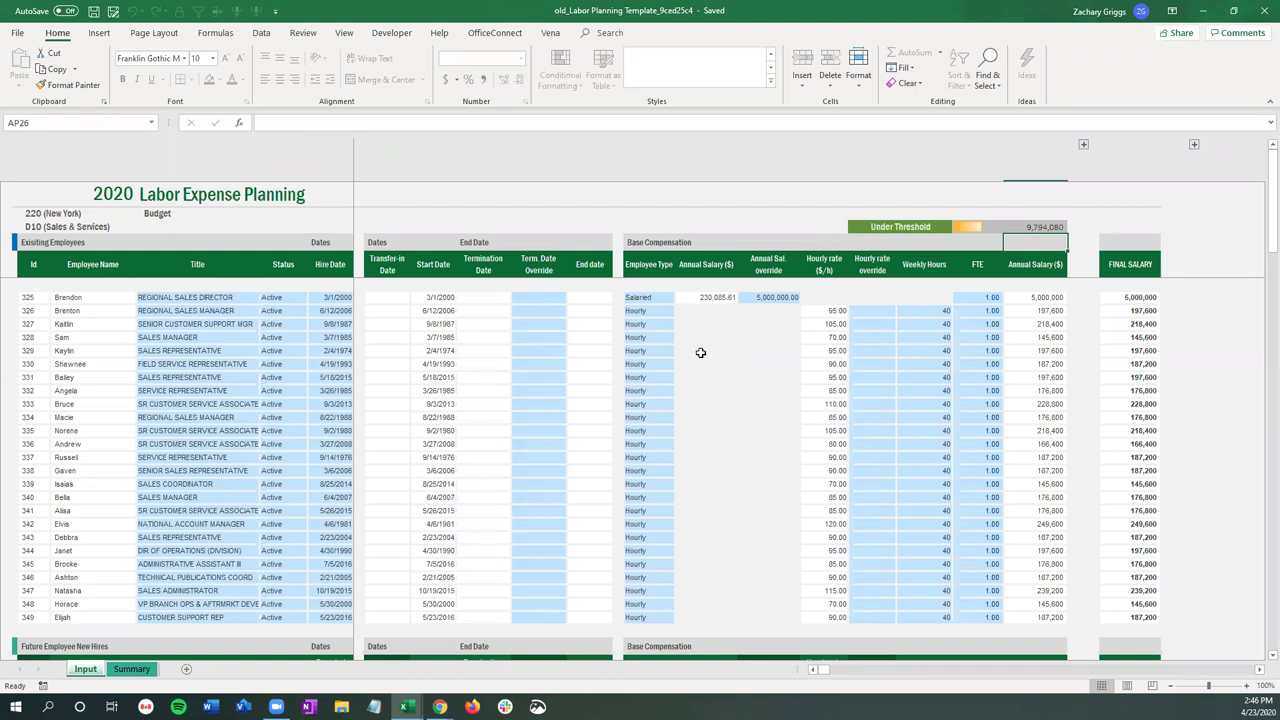
click(1262, 8)
click(573, 418)
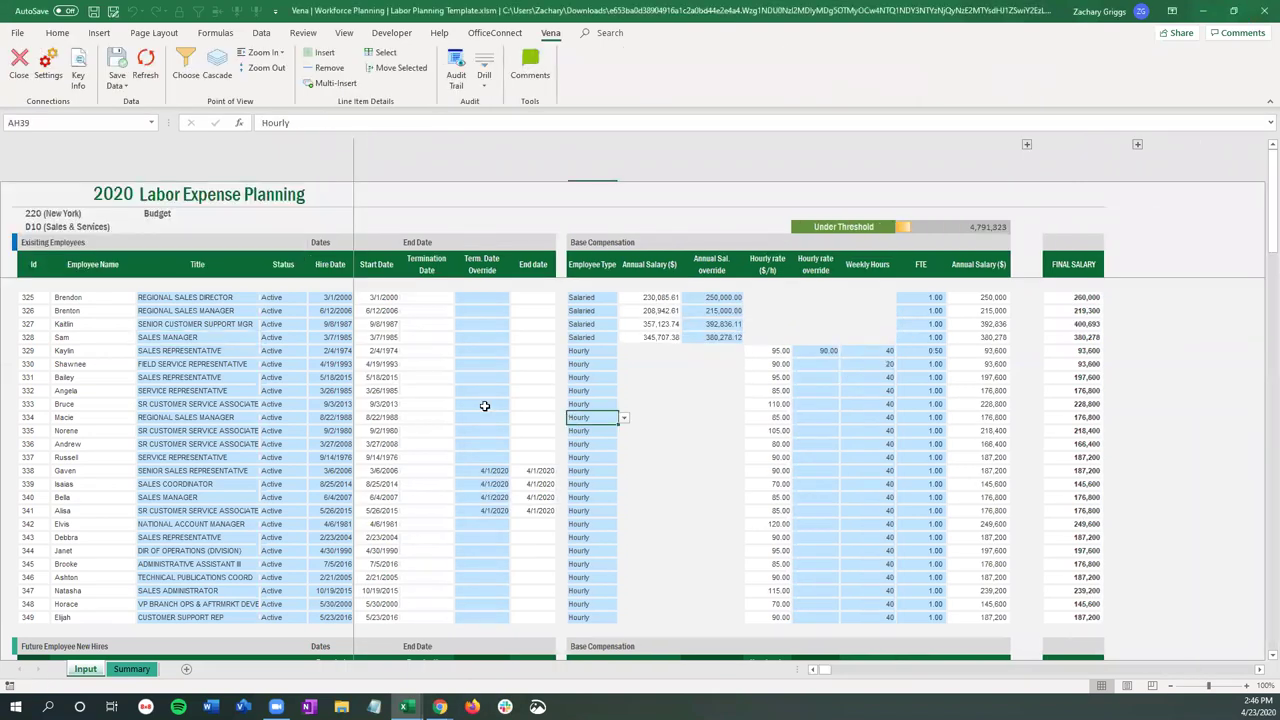
Step: Review the new hires and the Summary sheet's headcount and salary figures, and return to the Input sheet
scroll(484, 406, down, 4)
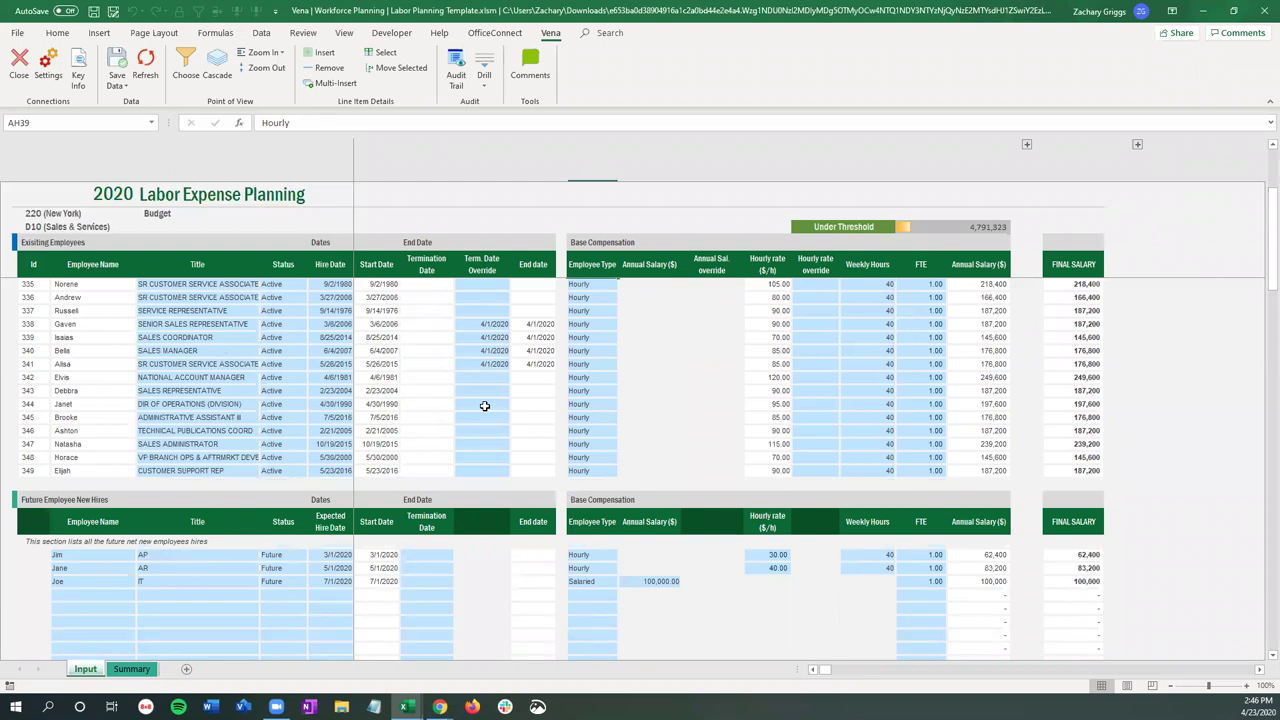
click(126, 671)
scroll(399, 279, up, 6)
scroll(429, 350, down, 5)
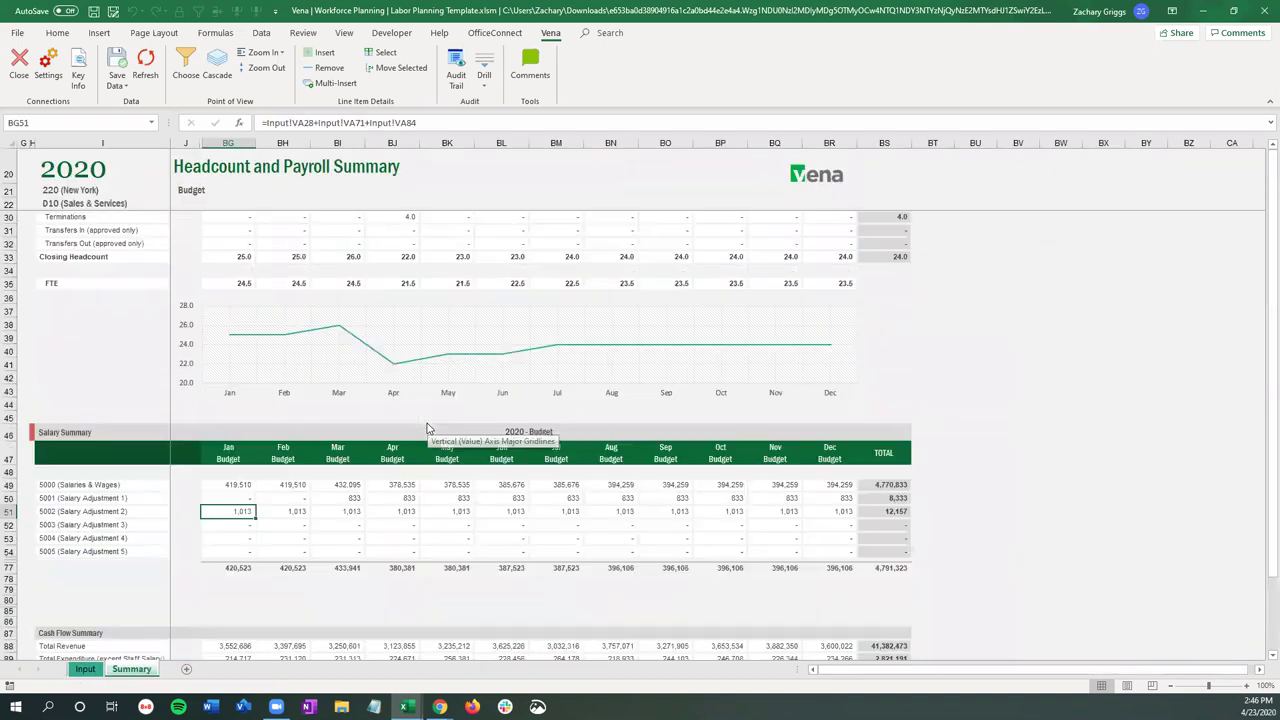
scroll(429, 350, up, 1)
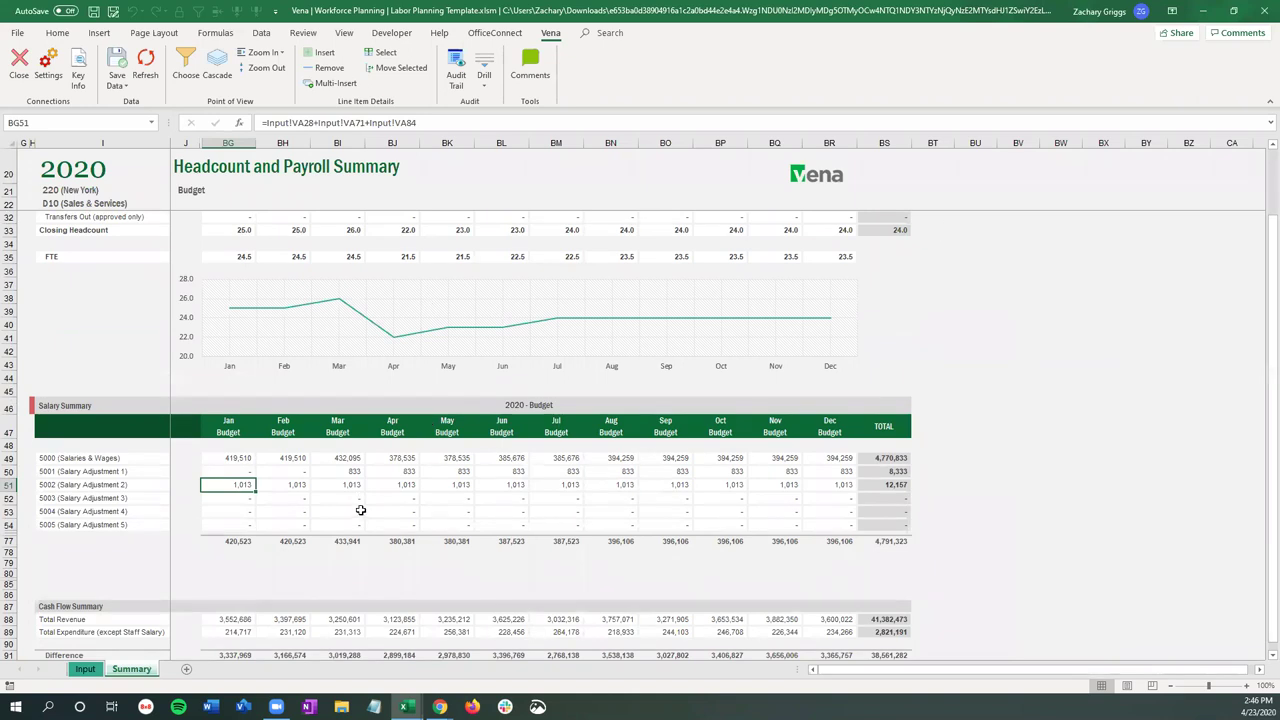
click(83, 669)
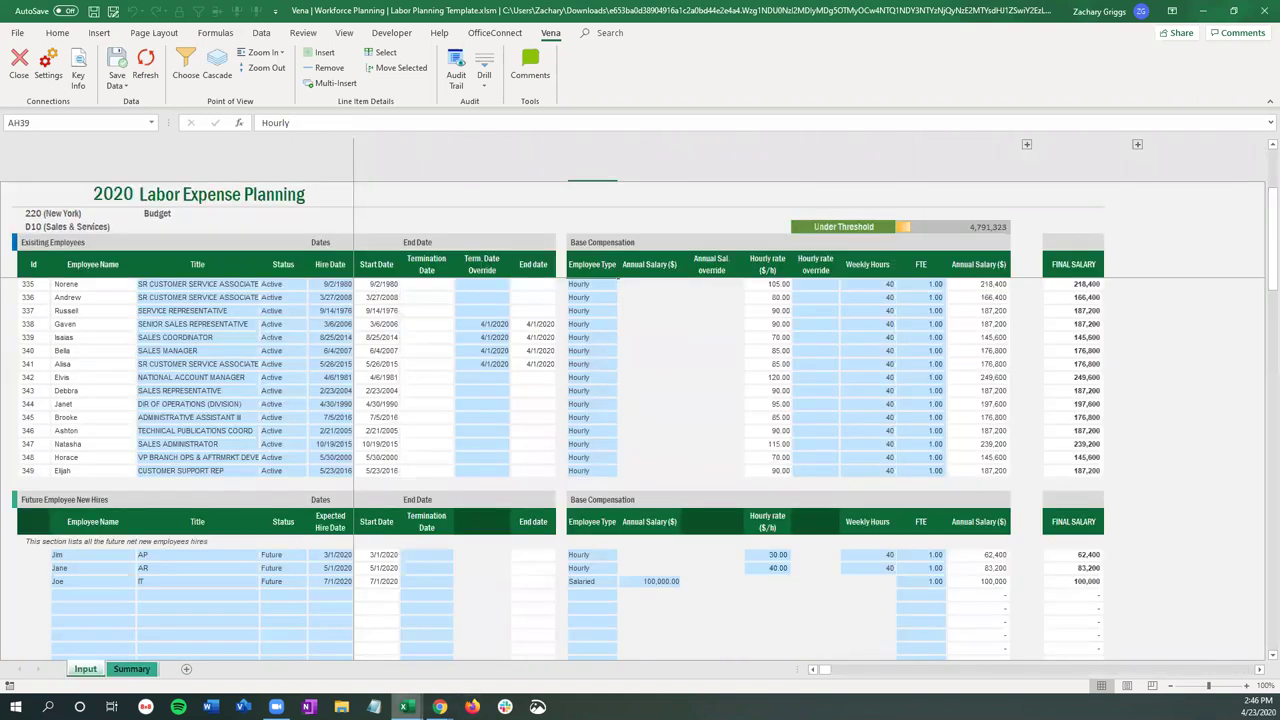
Step: Switch to Vena in the browser, close the Personnel Forecast task and open the Personnel Summary Report's Summary Variance Report.xlsm in Excel
mouse_move(440, 706)
click(477, 672)
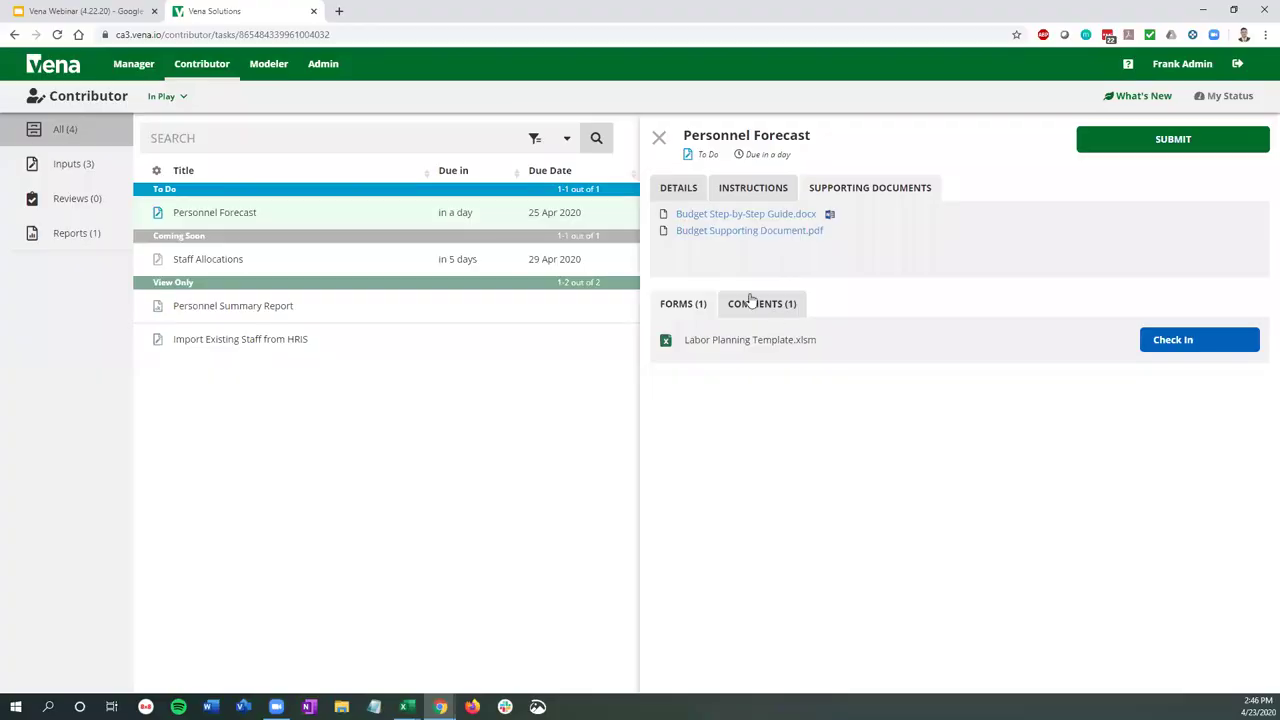
click(658, 134)
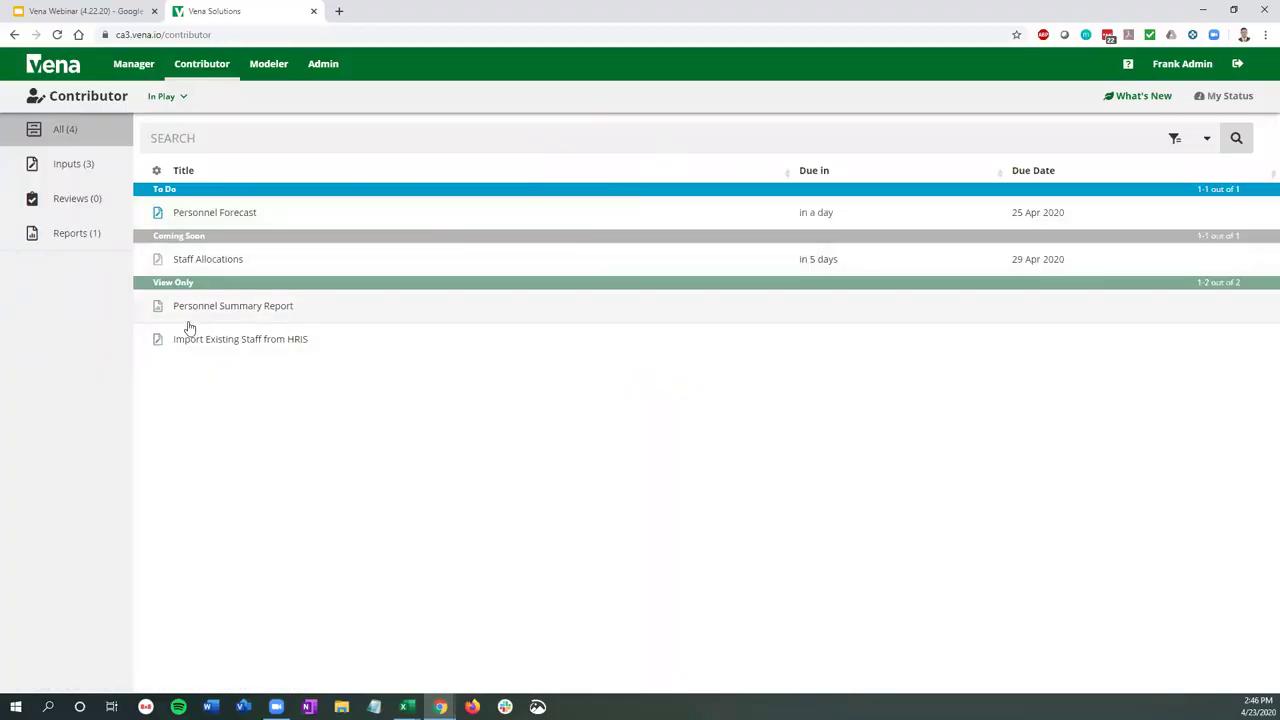
click(222, 315)
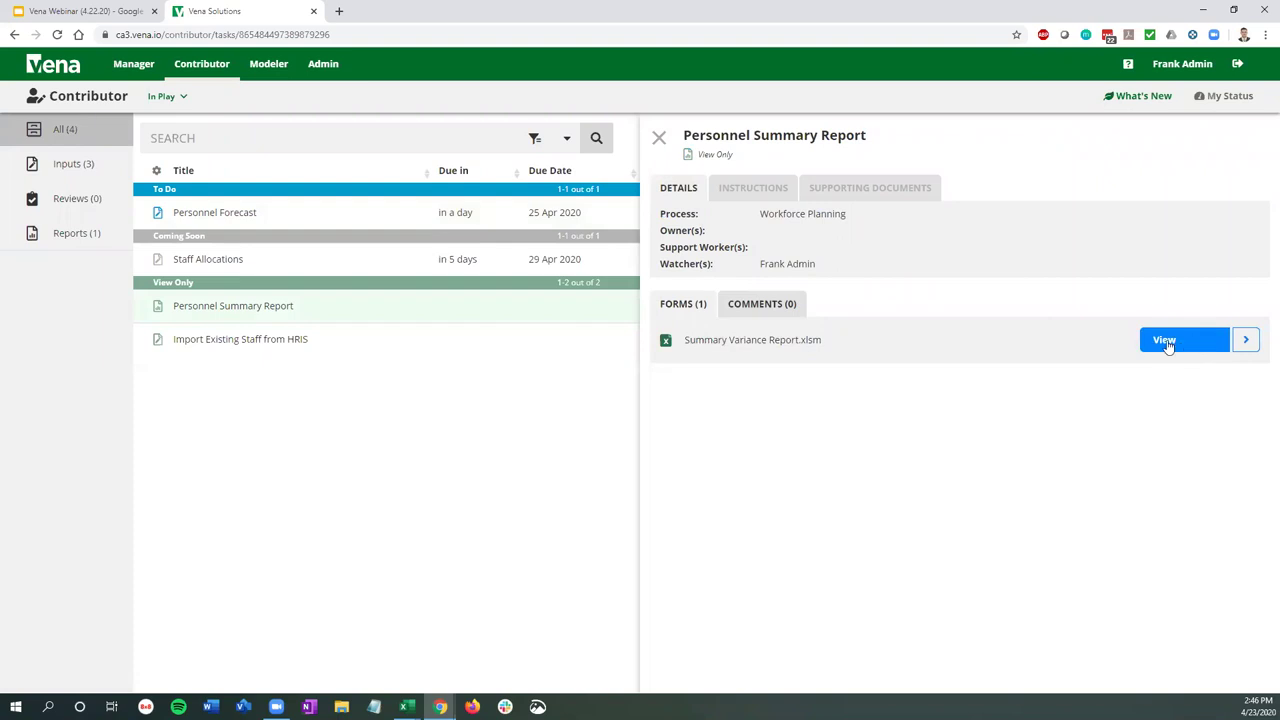
click(1165, 340)
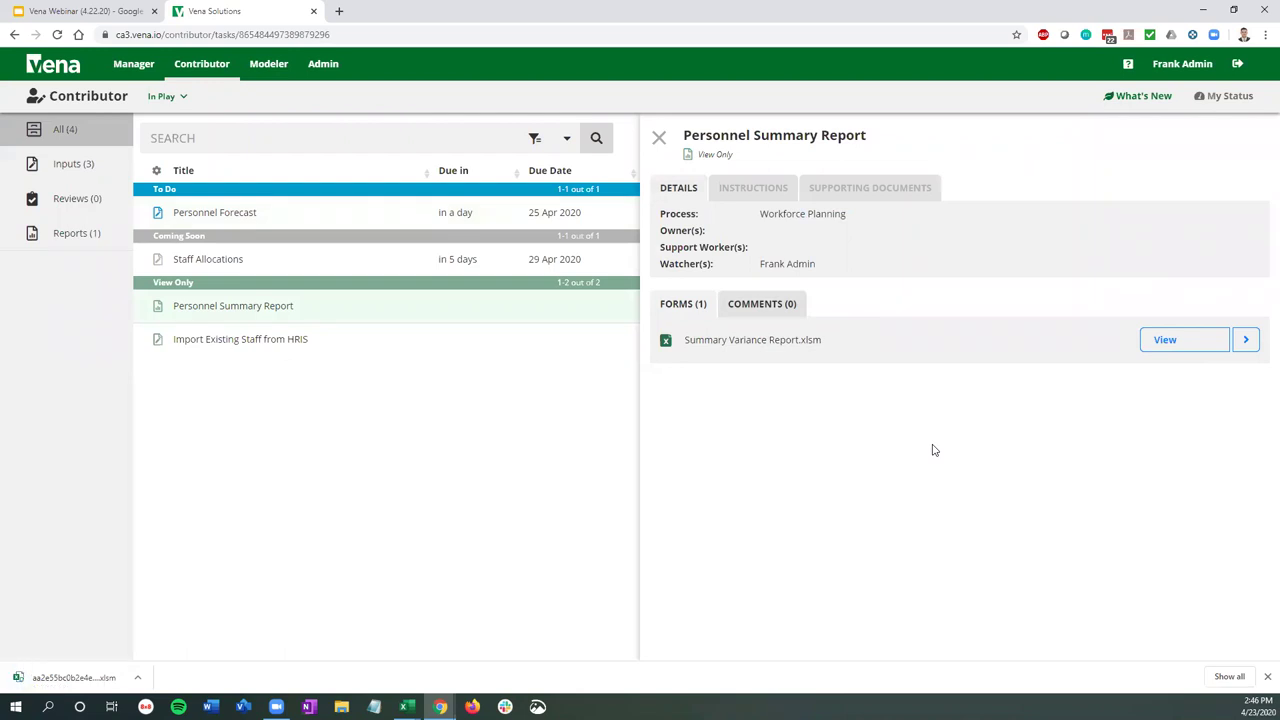
click(70, 677)
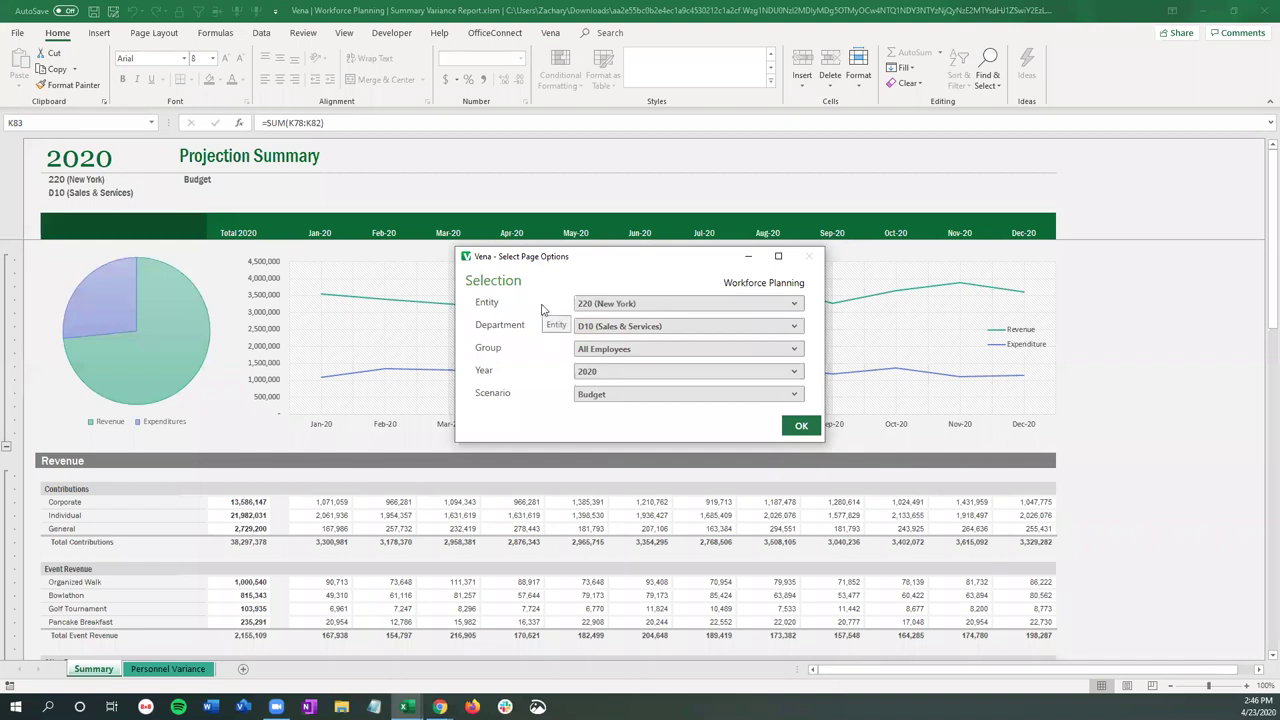
Step: Check the entity and scenario choices, and accept the page options 220 (New York), D10 (Sales & Services), All Employees, 2020 and Budget
click(598, 308)
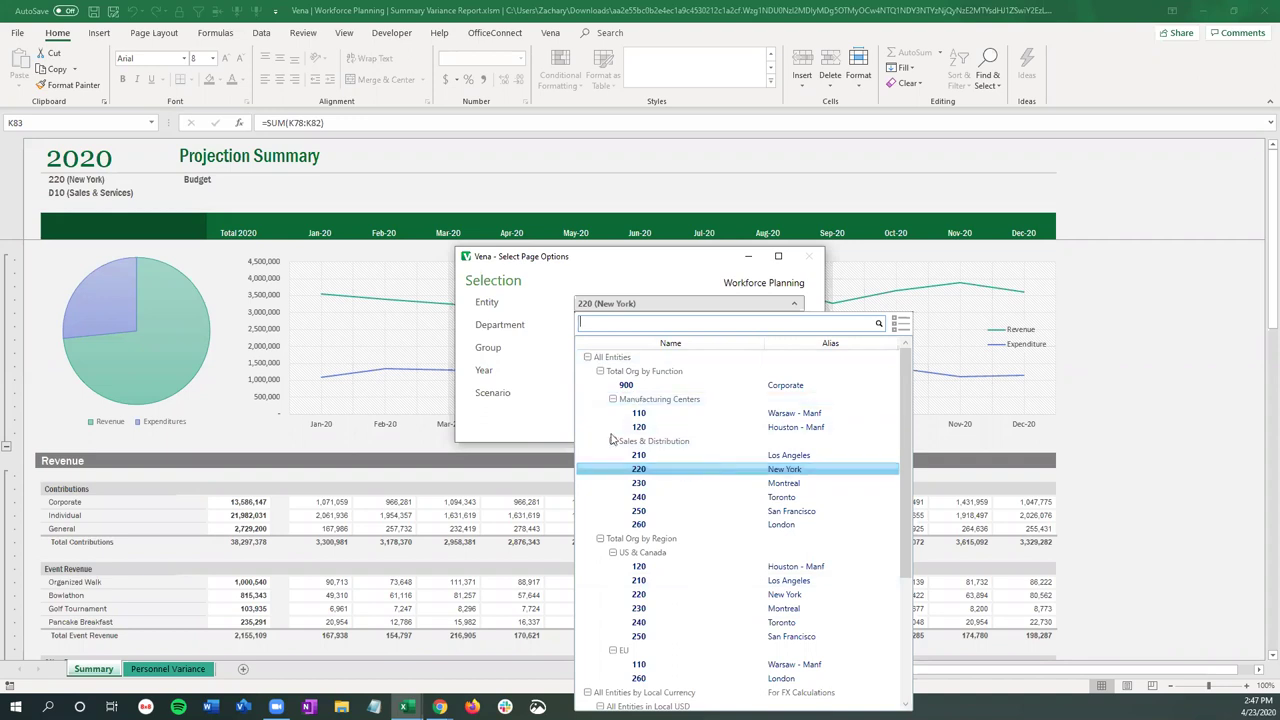
click(562, 364)
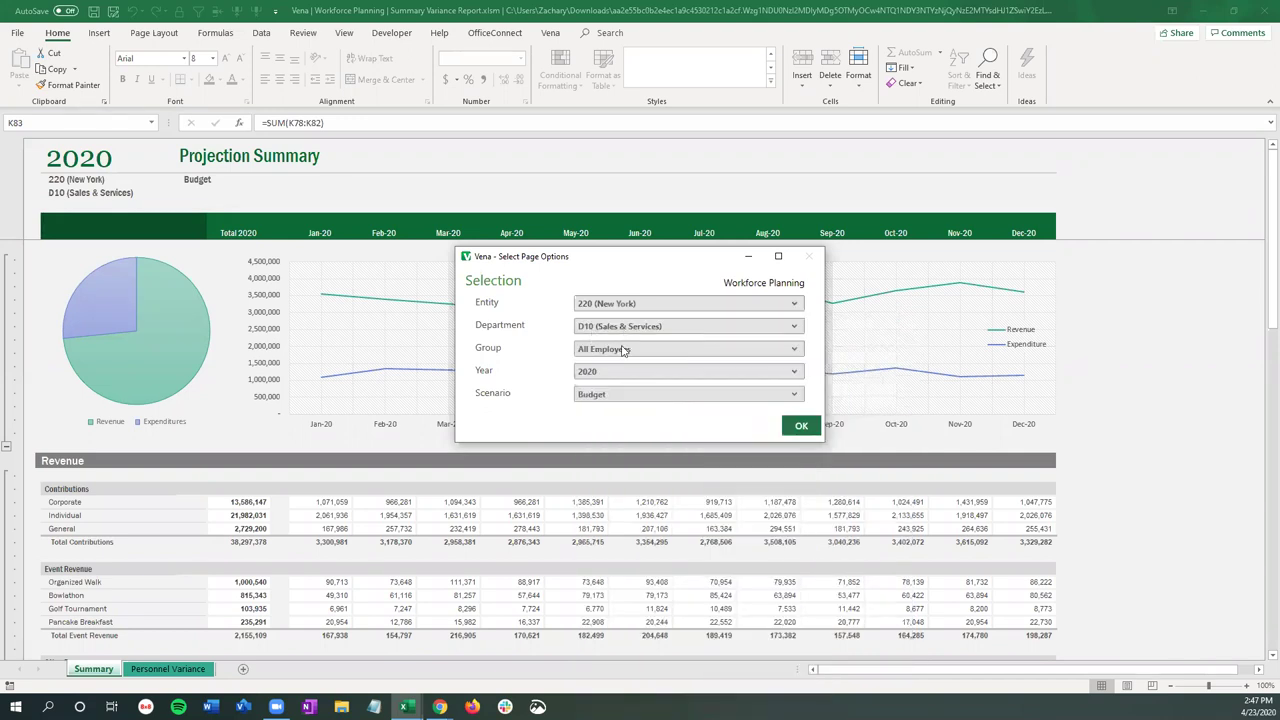
click(593, 394)
click(559, 411)
click(800, 430)
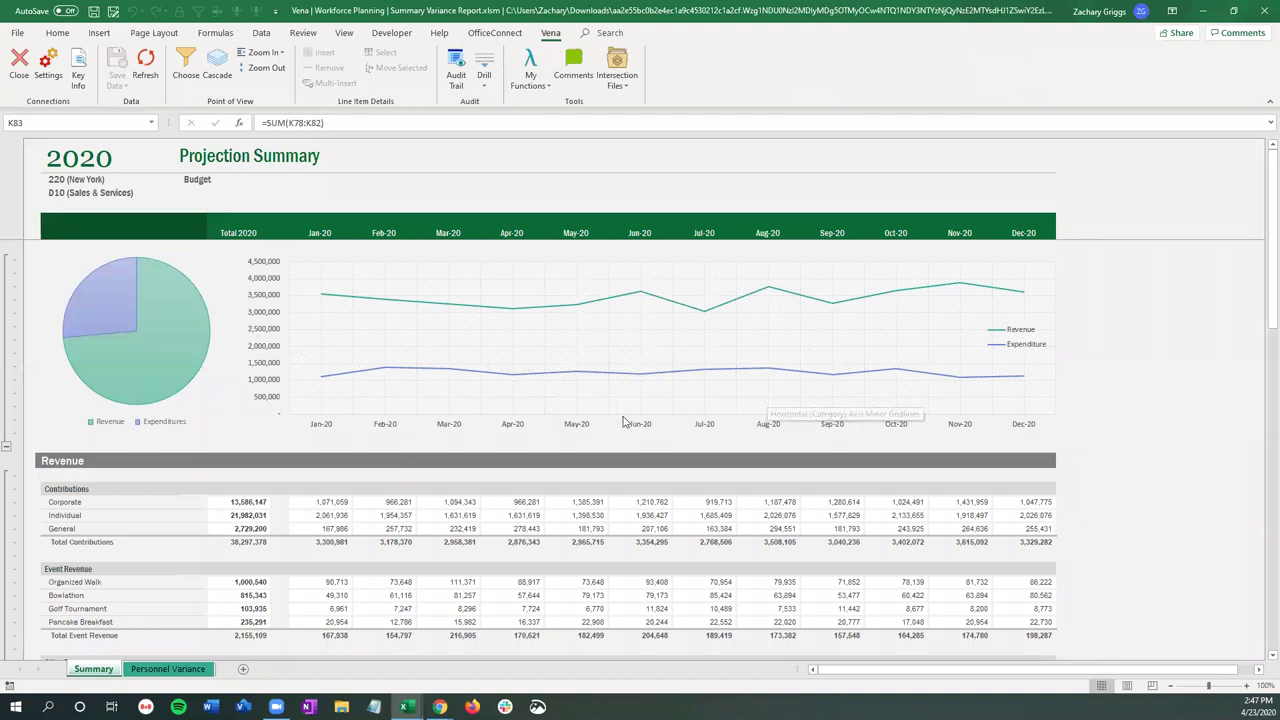
Step: Examine the revenue and personnel expenditure lines of the Projection Summary, ending on Total Salary for Jan-20
scroll(981, 371, down, 5)
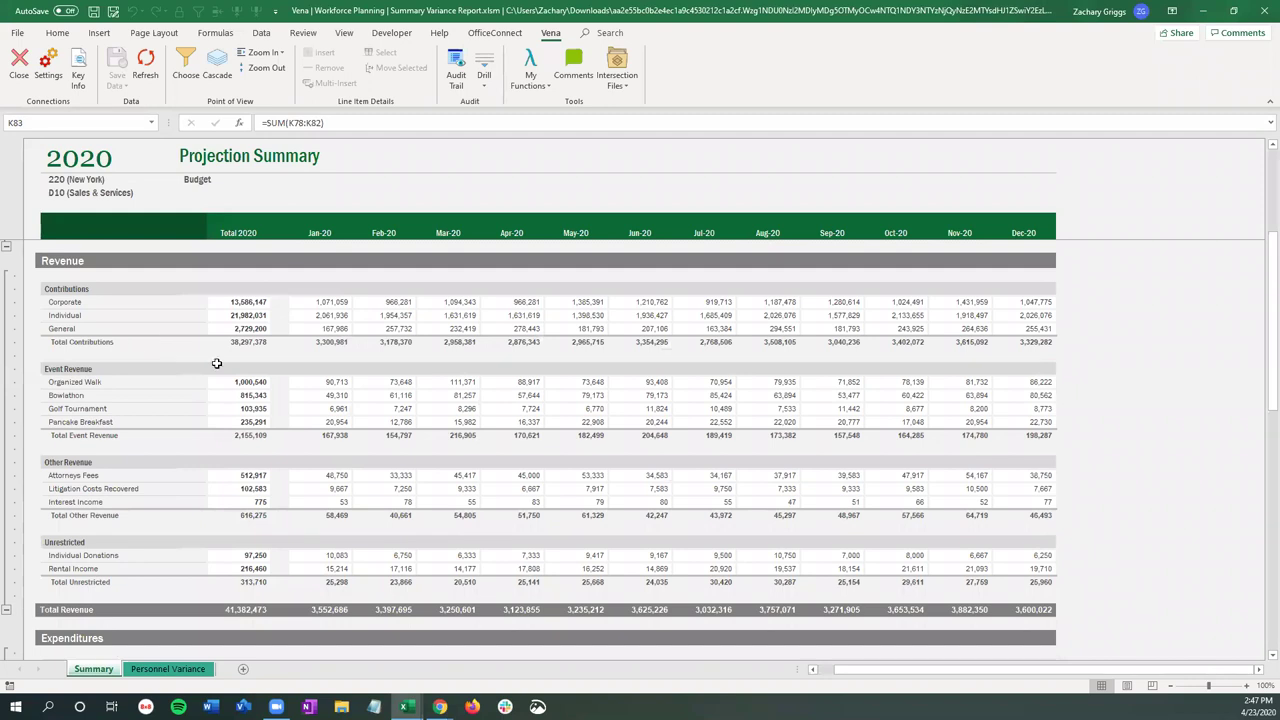
scroll(216, 364, down, 7)
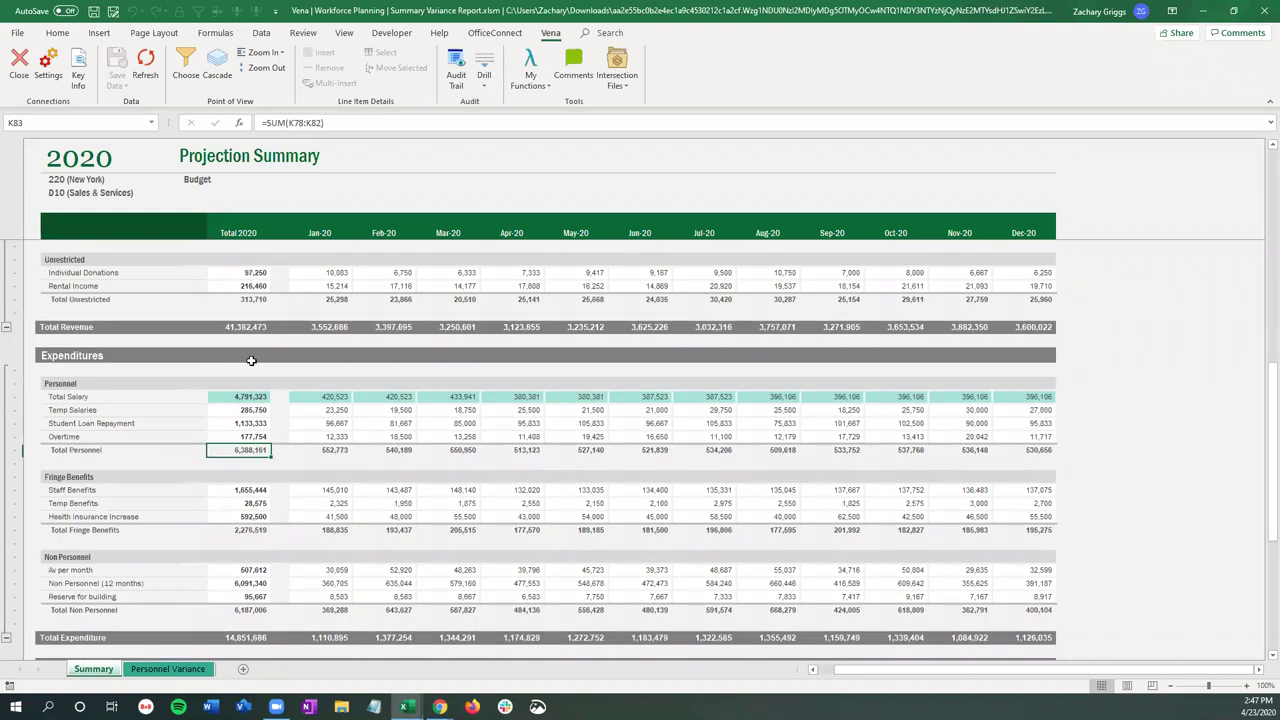
scroll(344, 361, down, 1)
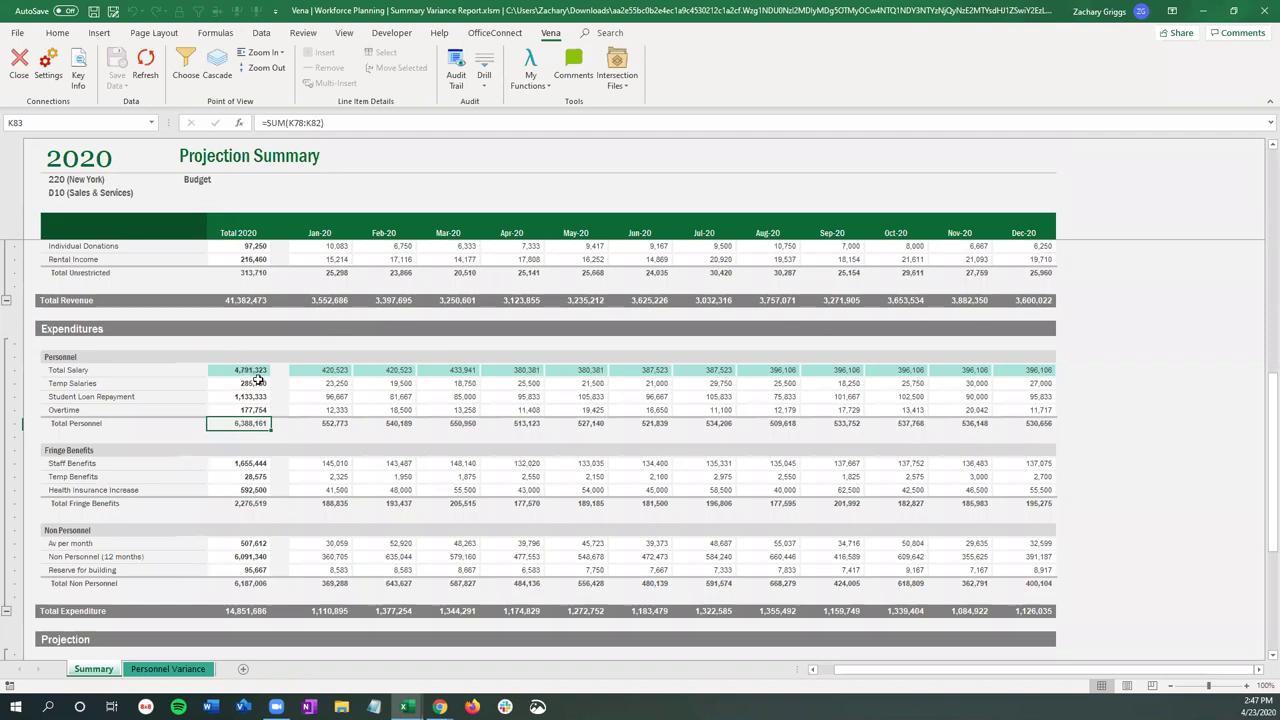
click(326, 374)
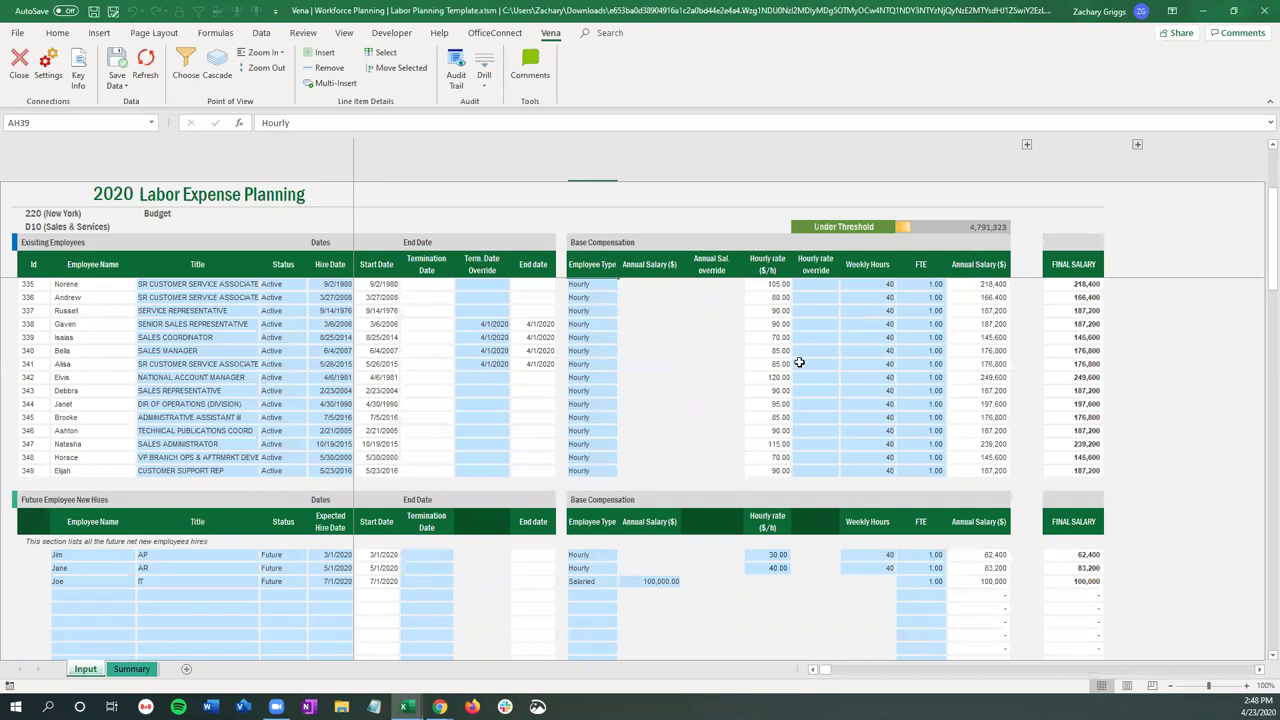
Step: In the Labor Planning Template, set the first REGIONAL SALES DIRECTOR's annual salary override to 25000000 and save the data to Vena
scroll(799, 362, up, 3)
click(712, 297)
click(374, 122)
text(000000)
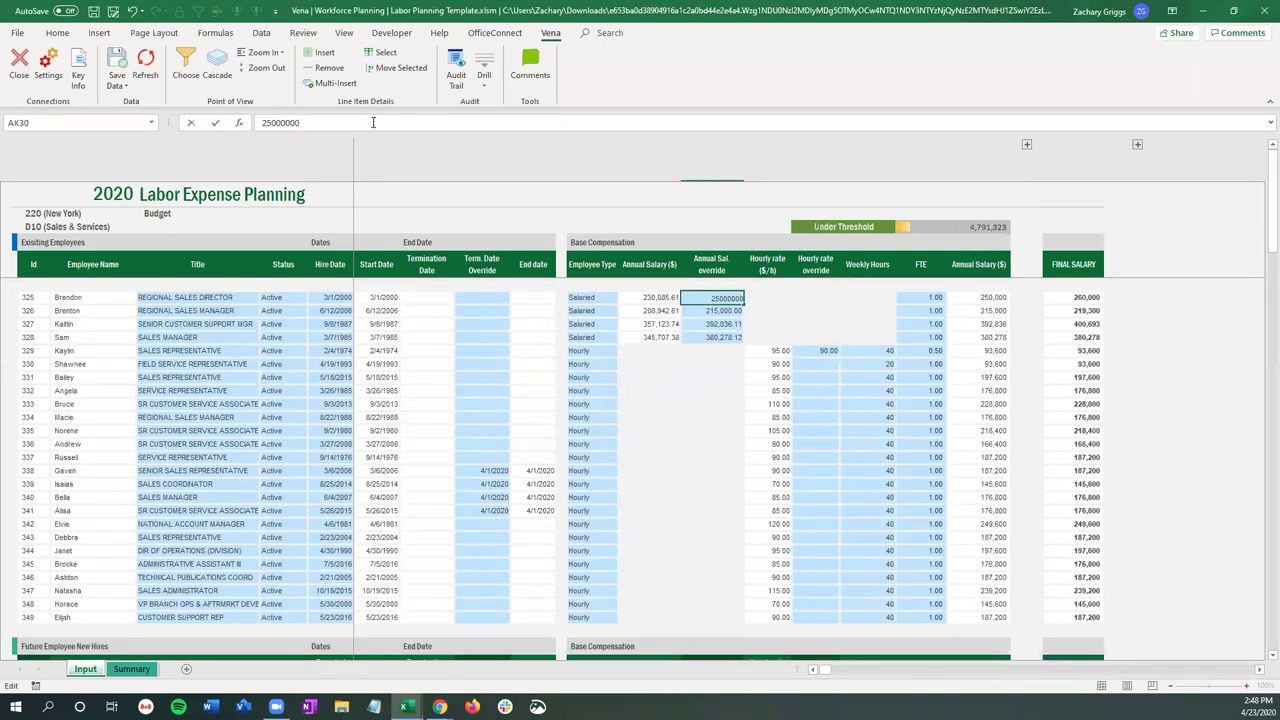
key(Return)
click(117, 65)
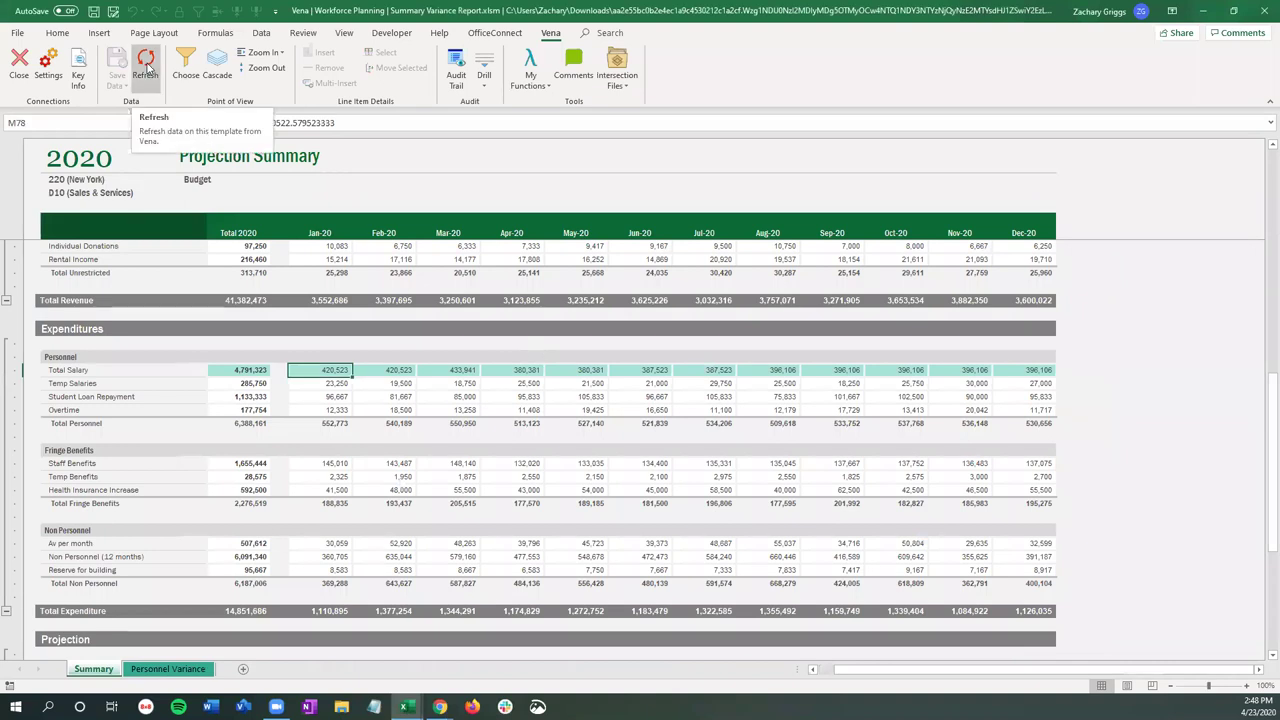
Step: Refresh the Summary Variance Report from Vena and inspect the 2020 total formulas for Staff Benefits and Temp Benefits
click(146, 68)
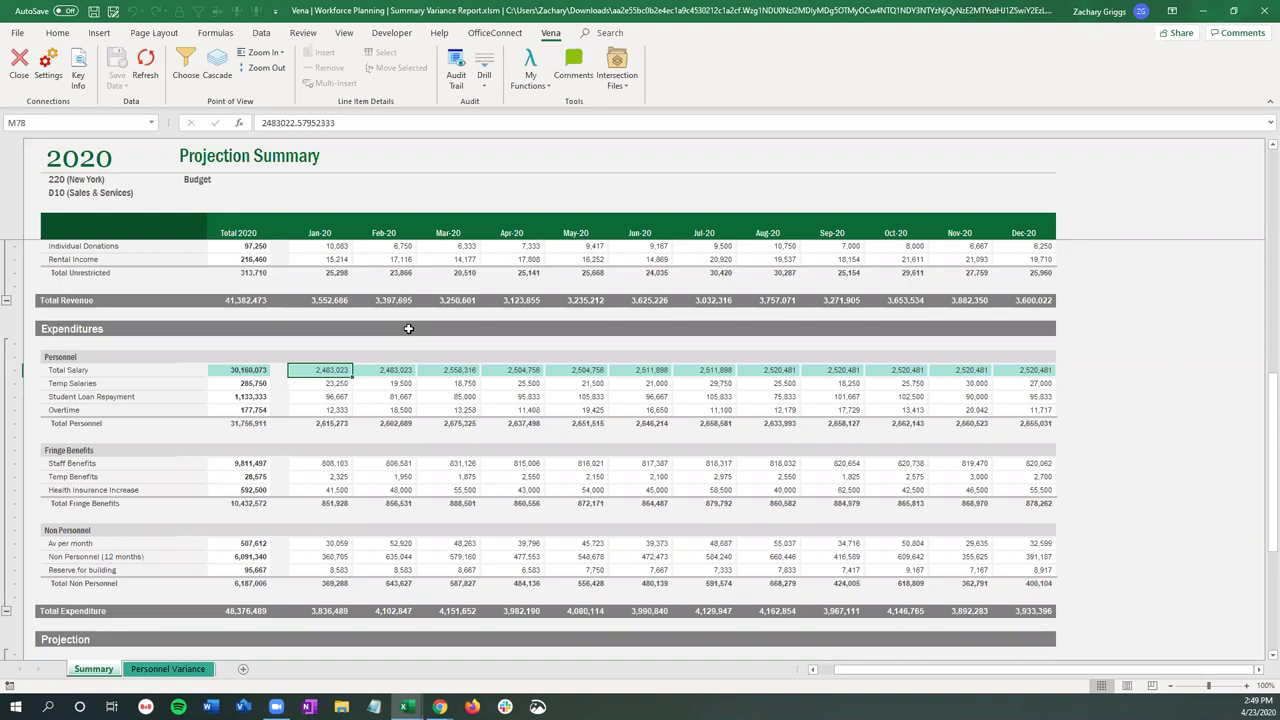
scroll(328, 505, down, 1)
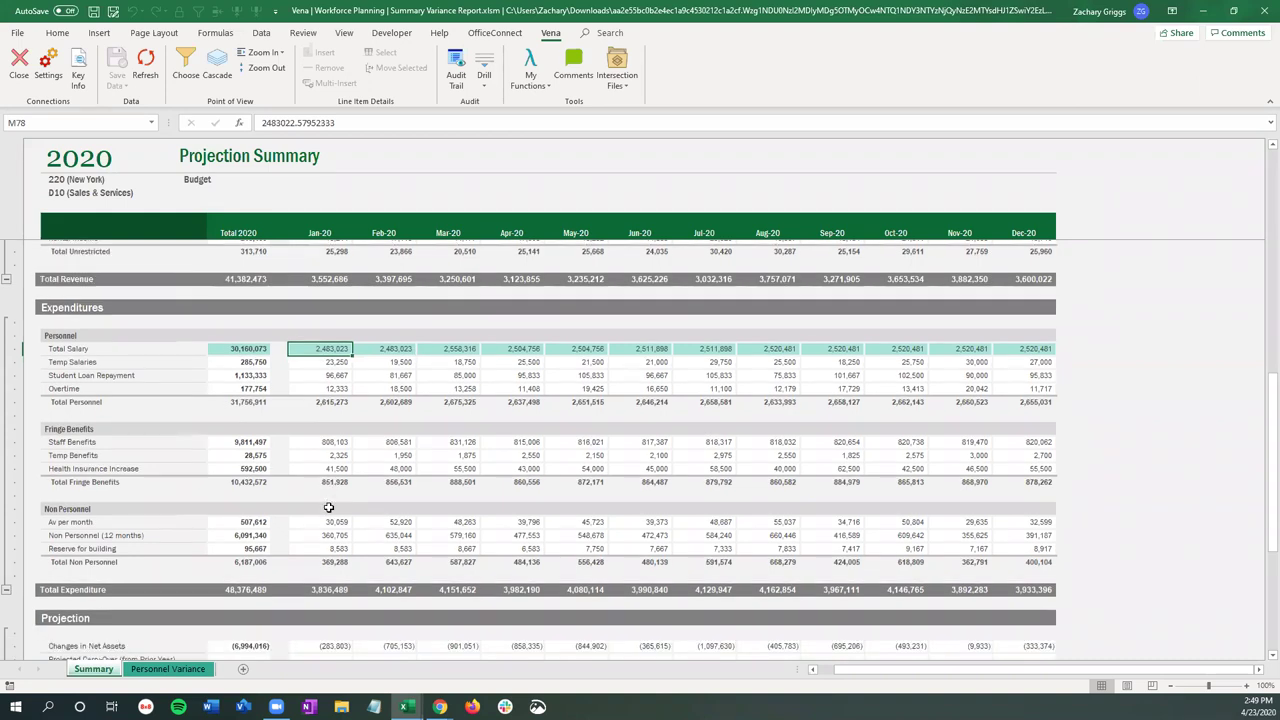
scroll(328, 507, down, 3)
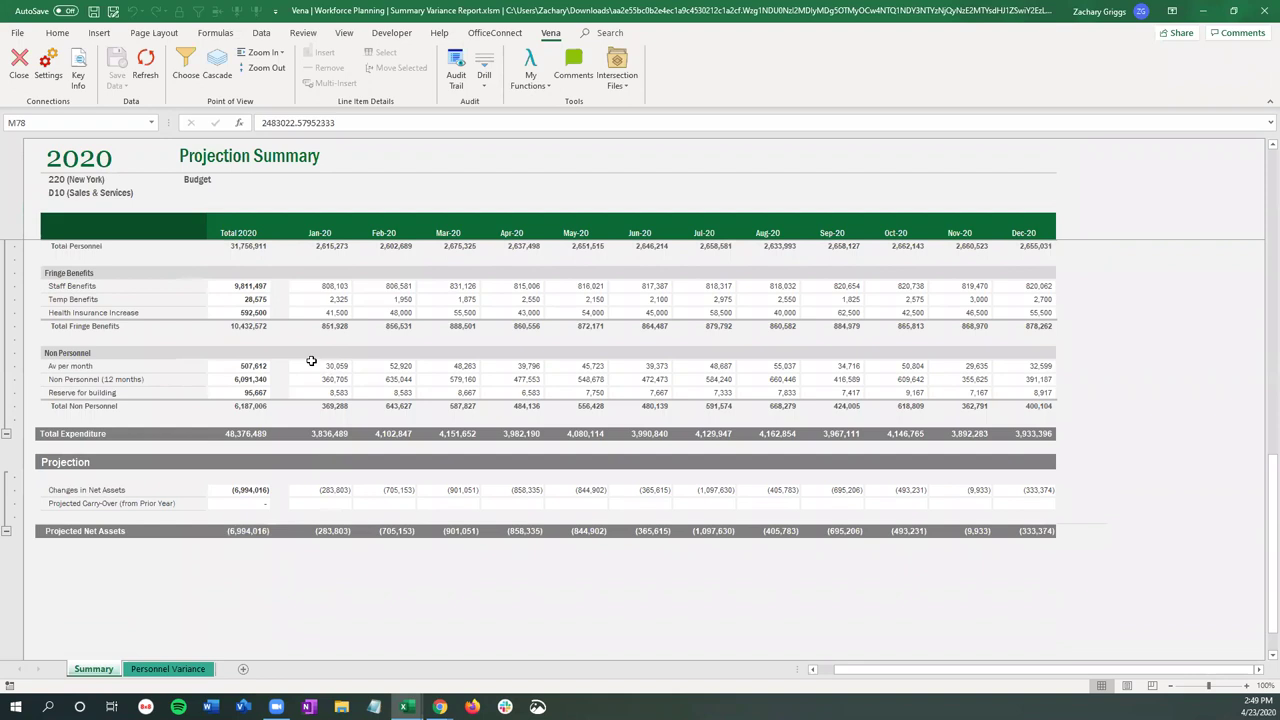
scroll(311, 361, up, 2)
click(246, 353)
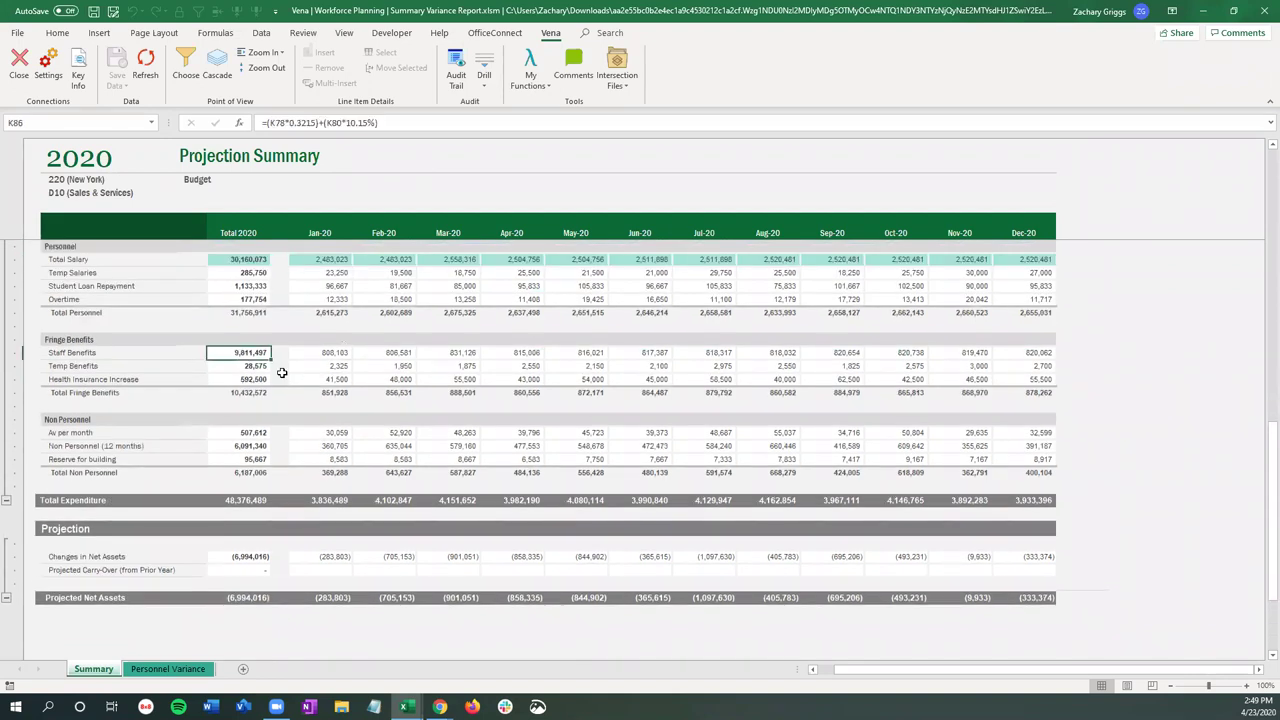
click(260, 369)
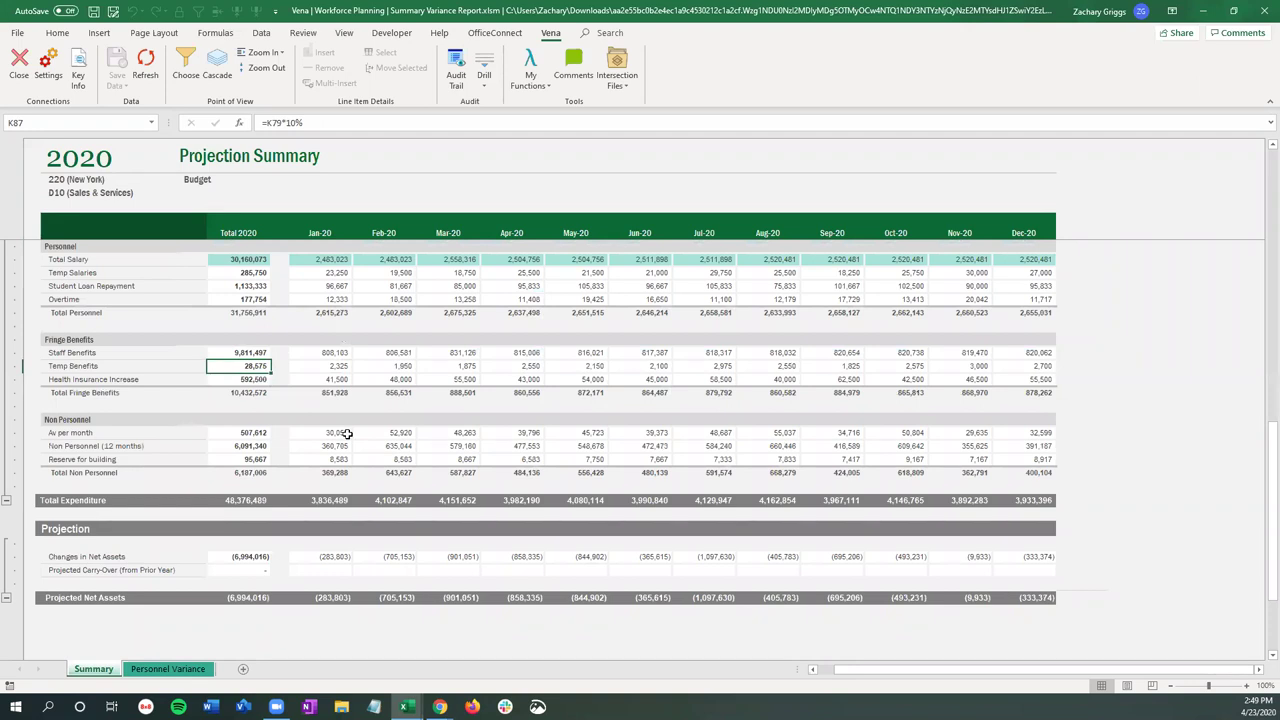
Step: In the Labor Planning Template, set the first REGIONAL SALES DIRECTOR's annual salary override to 250000 and save the data to Vena
click(155, 672)
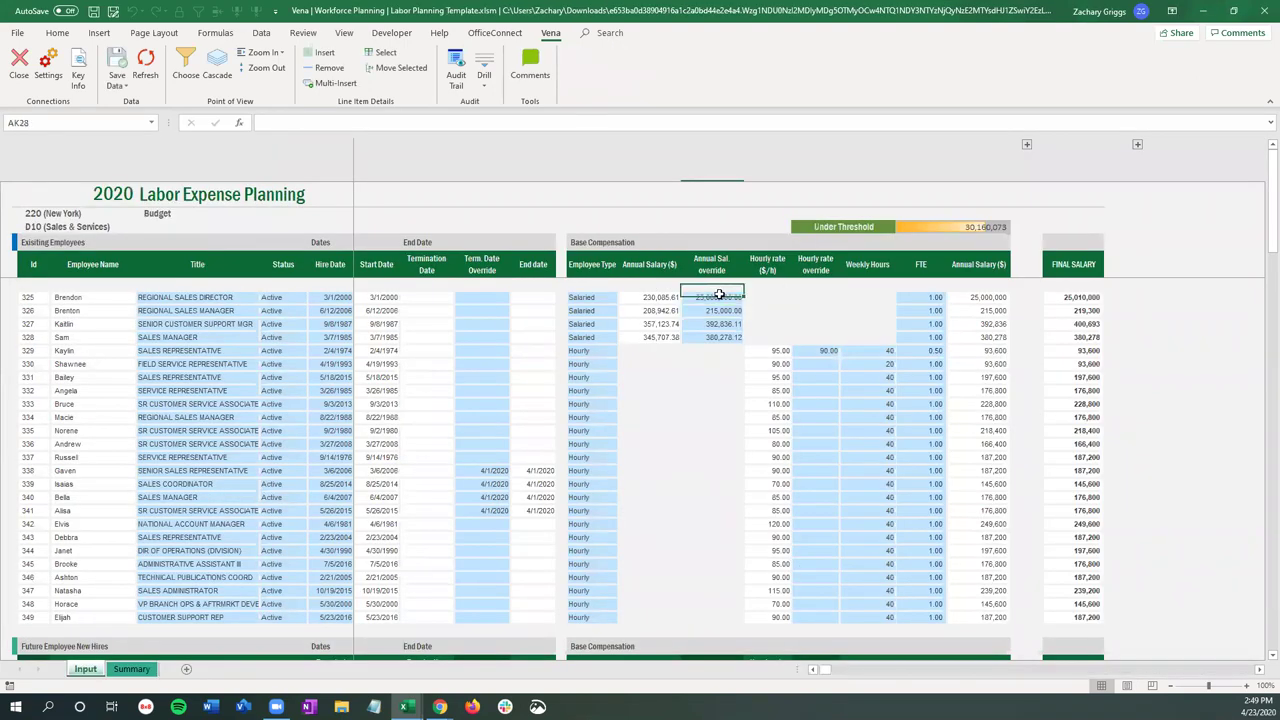
click(719, 297)
text(250000)
key(Return)
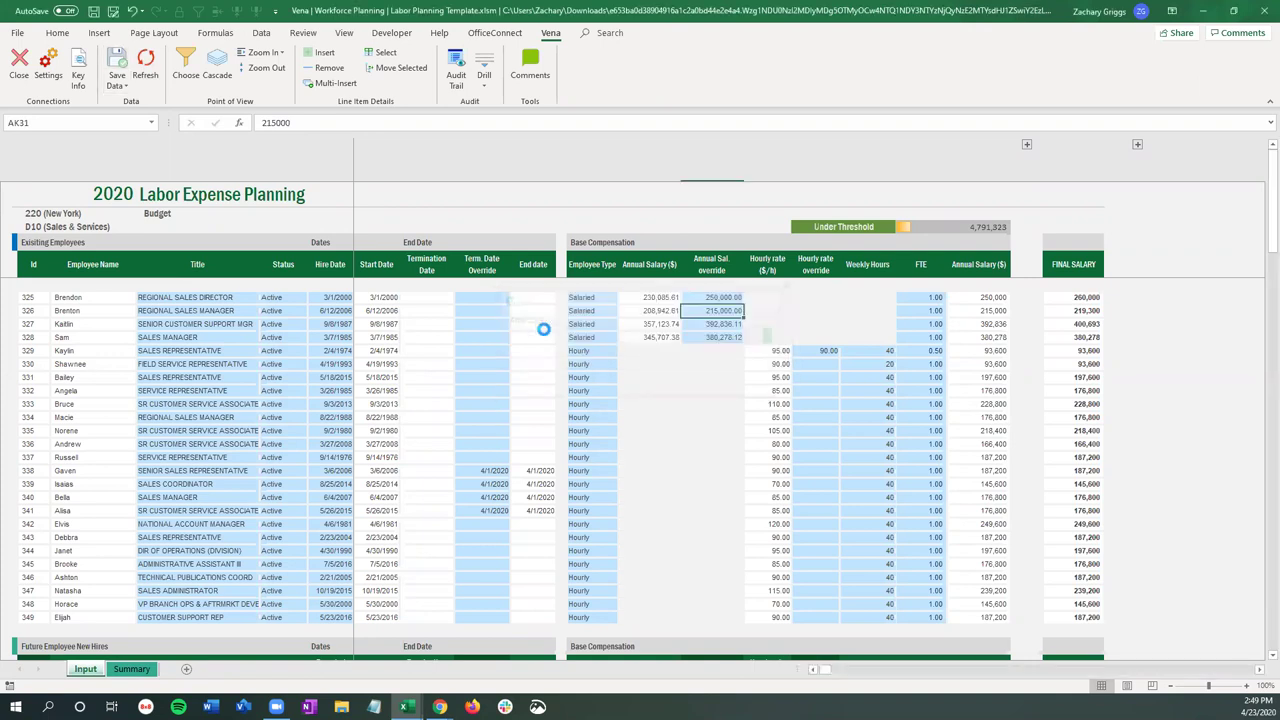
Step: In the Summary Variance Report's Personnel Variance sheet, set Scenario 2 to What-If 1 for comparison against Budget
key(ctrl+Tab)
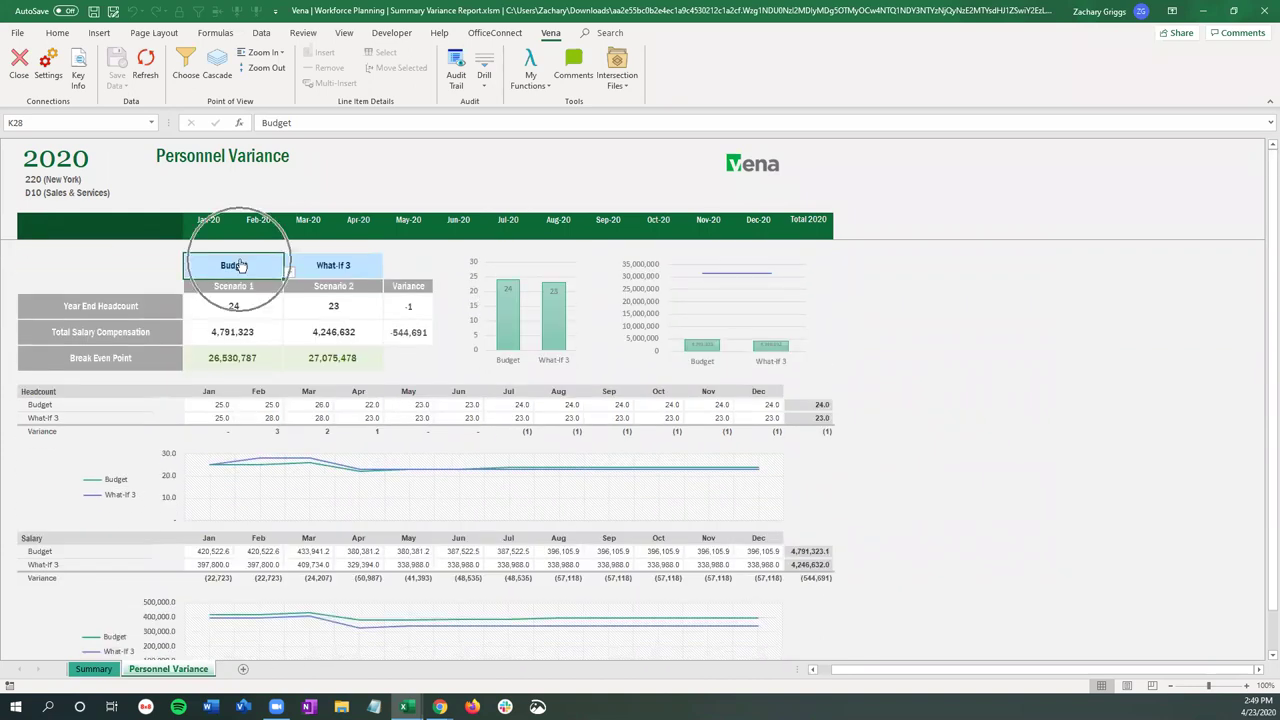
click(347, 275)
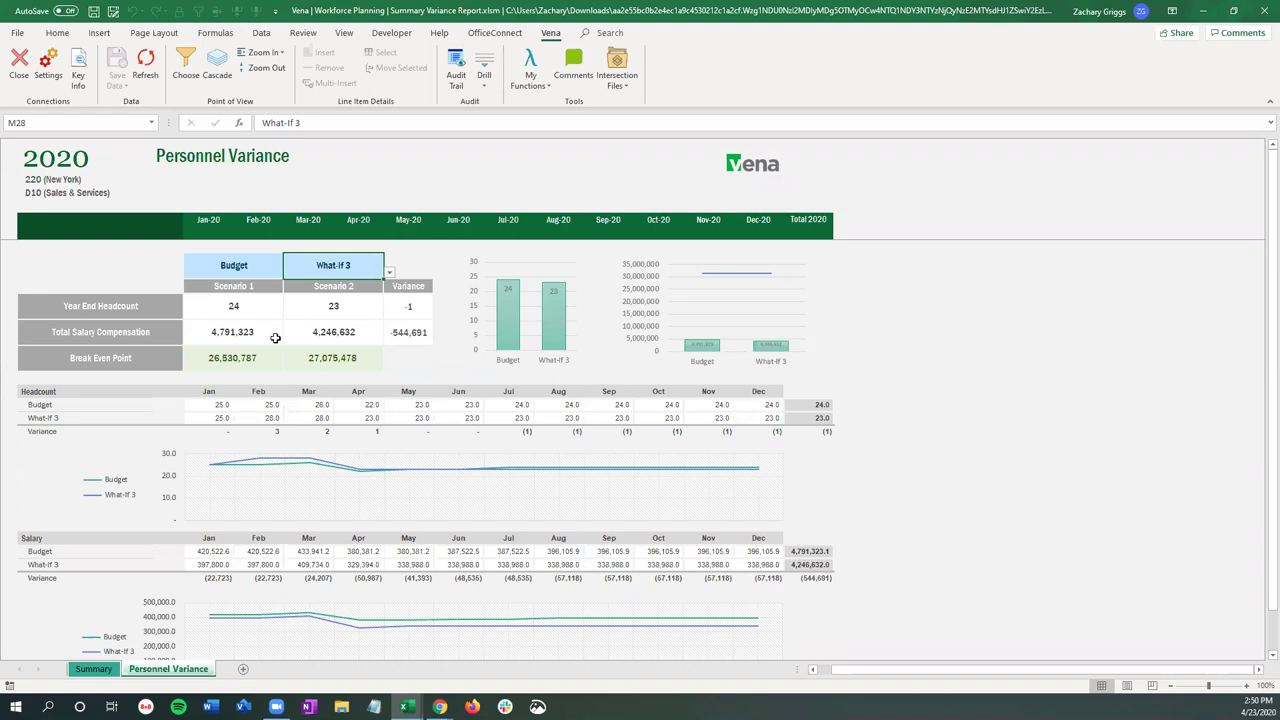
click(391, 275)
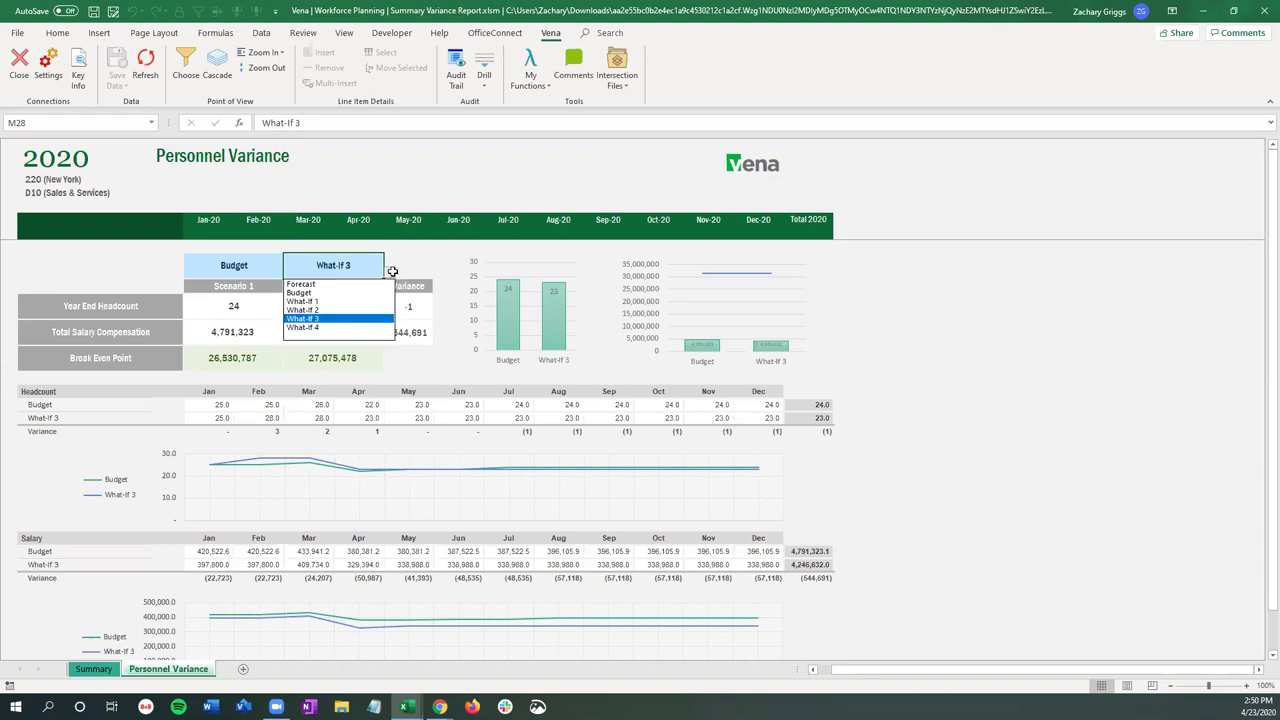
click(331, 302)
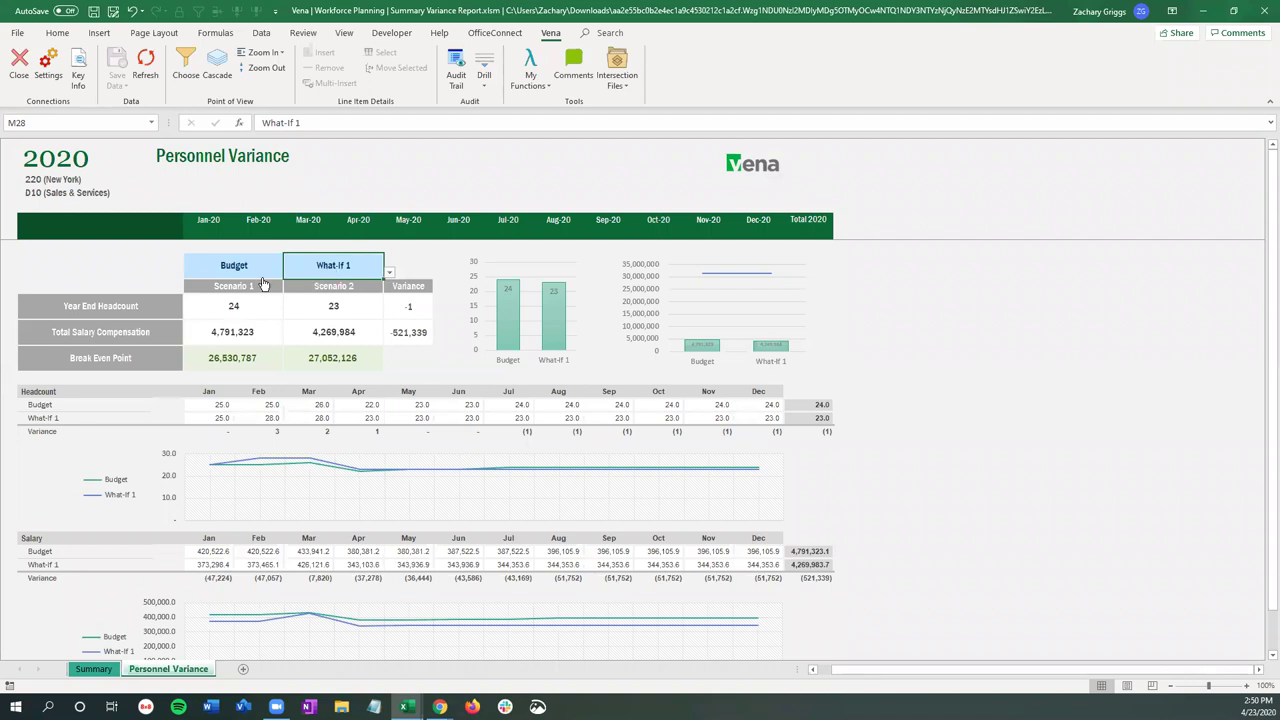
Step: Check the other Scenario 2 choices, and examine the break-even line and the monthly headcount and salary variances between Budget and What-If 1
click(389, 272)
key(Down)
key(Down)
key(Escape)
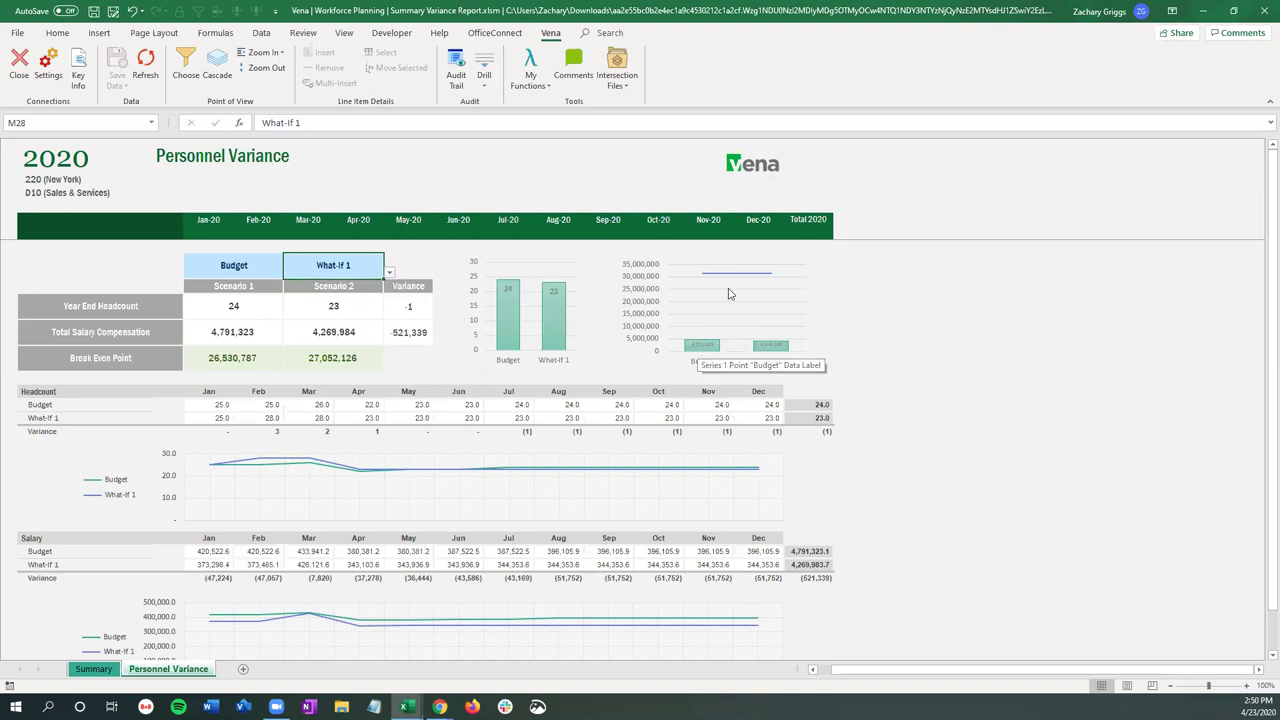
mouse_move(714, 278)
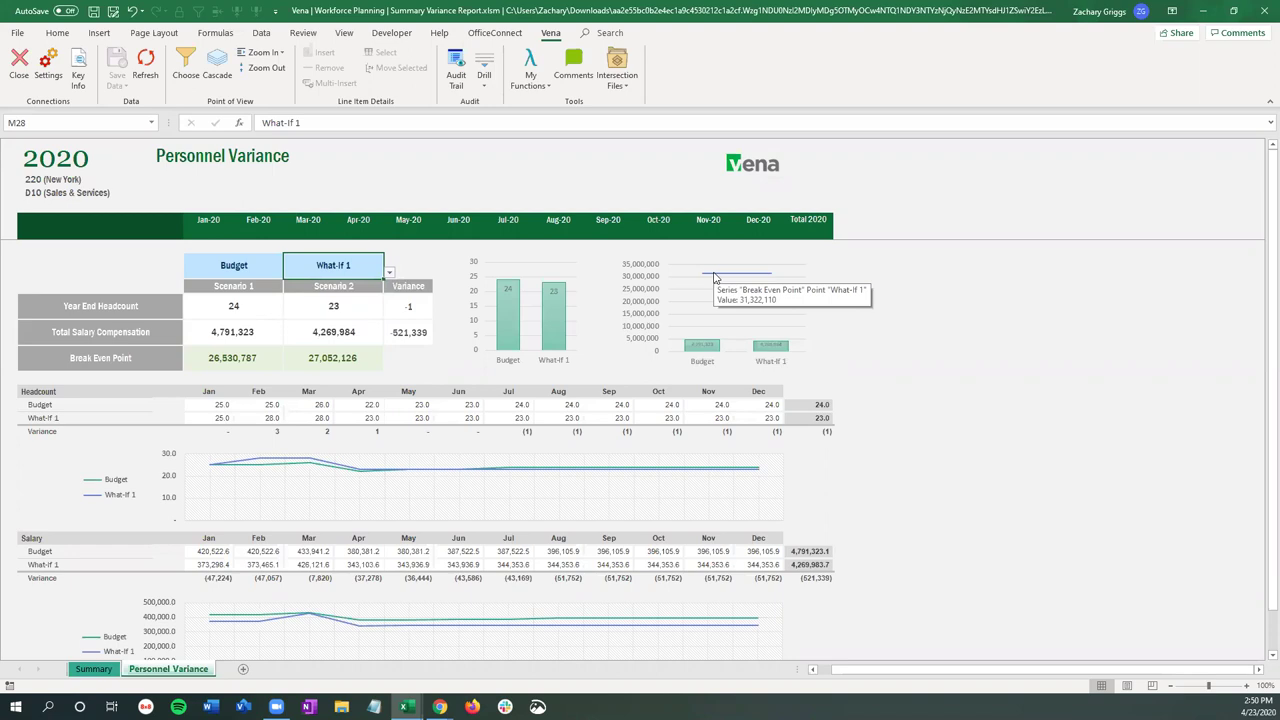
scroll(716, 280, down, 1)
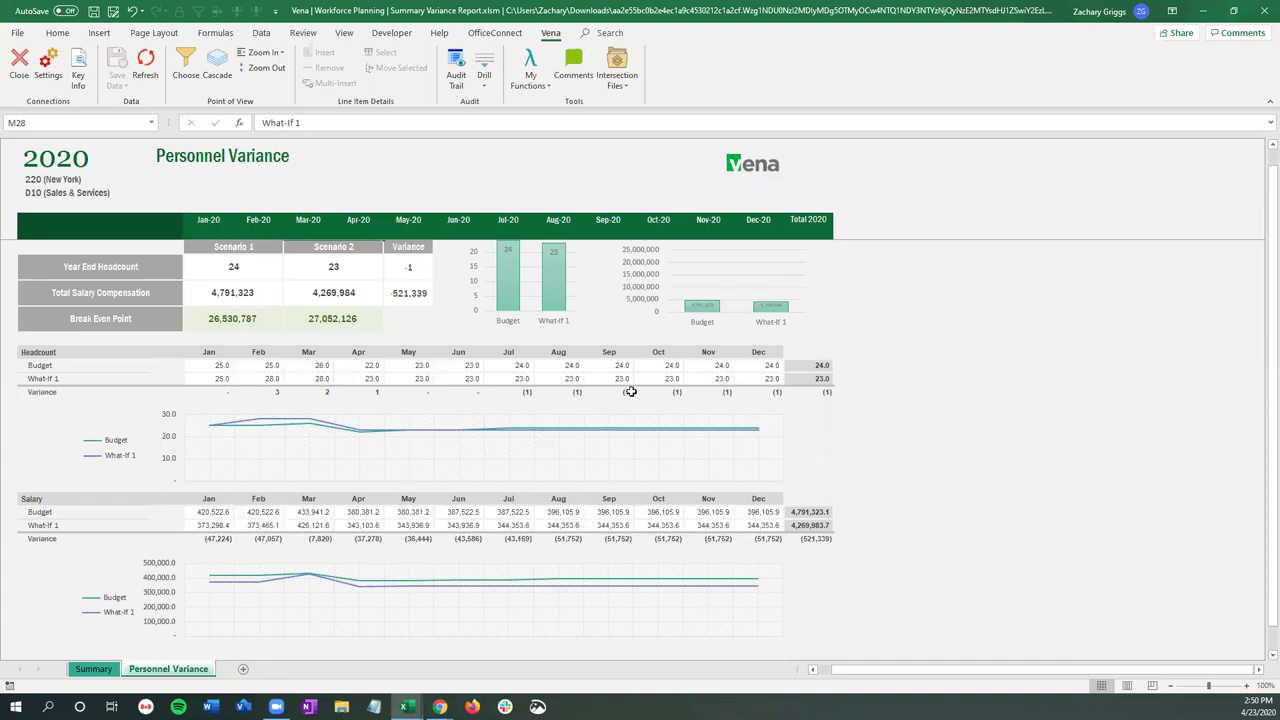
scroll(381, 377, down, 2)
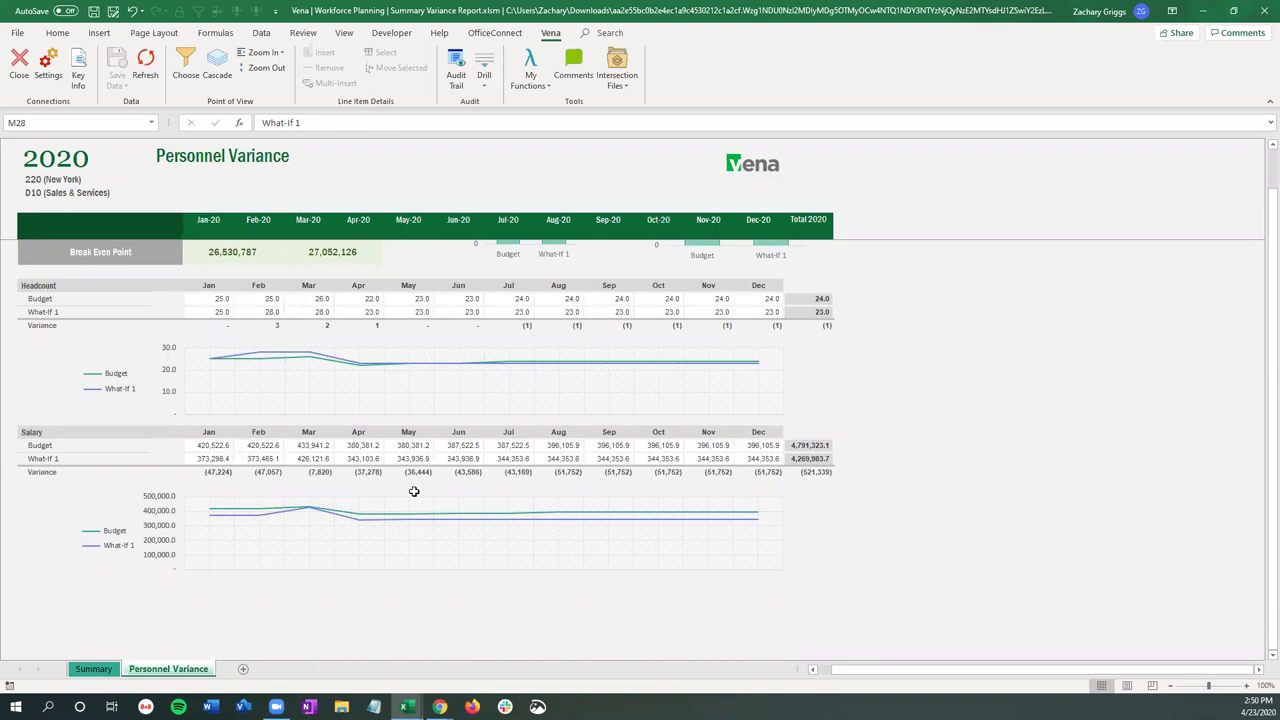
scroll(287, 490, up, 2)
scroll(287, 490, up, 2)
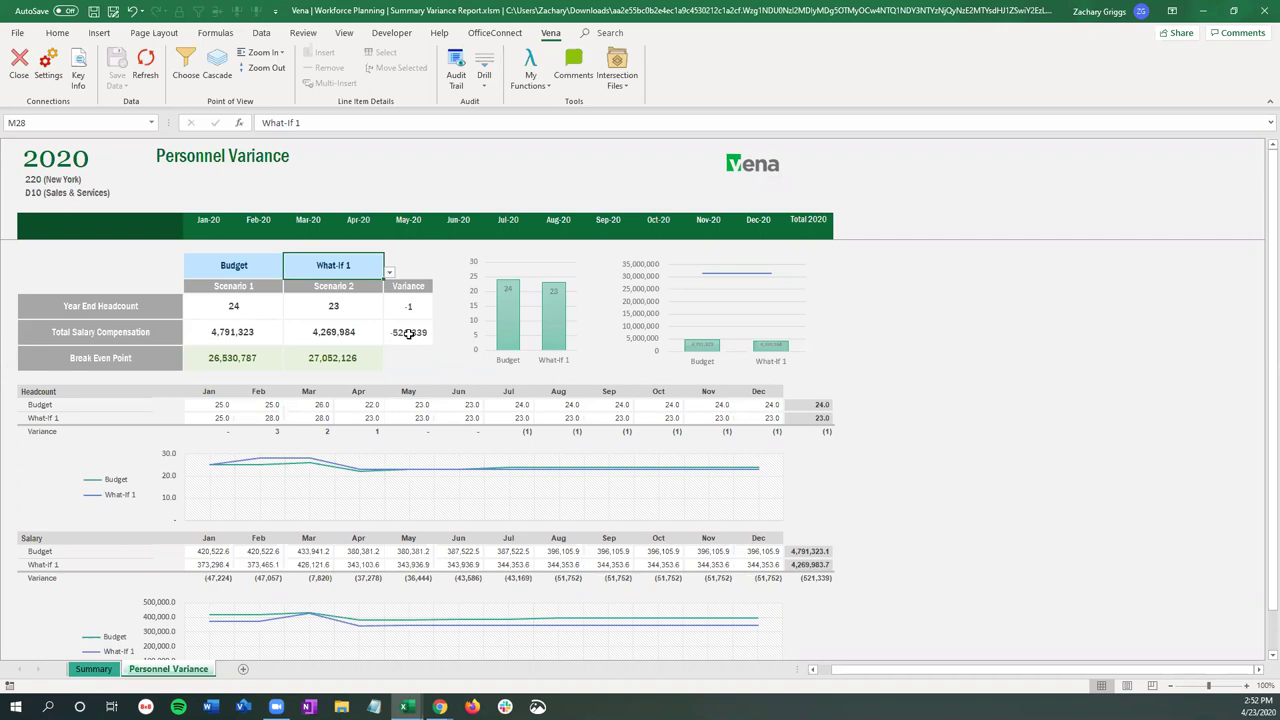
key(alt+Tab)
click(143, 66)
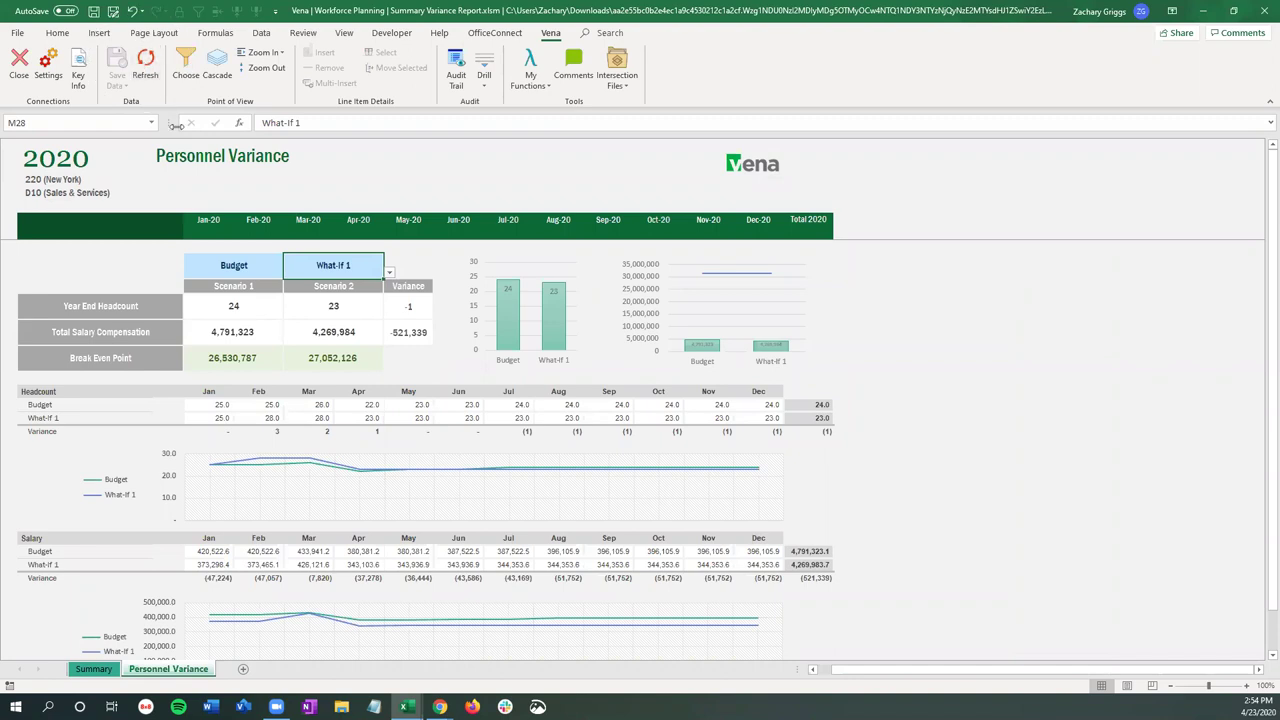